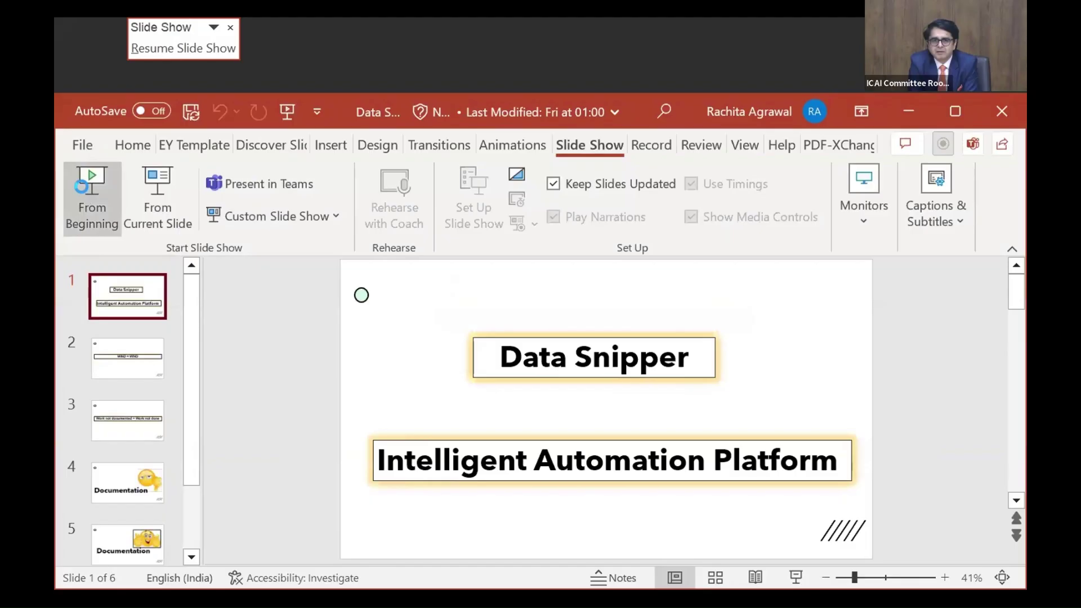
Run the Data Snipper slideshow from the start and advance to the thumbs-up Documentation slide
left_click(82, 185)
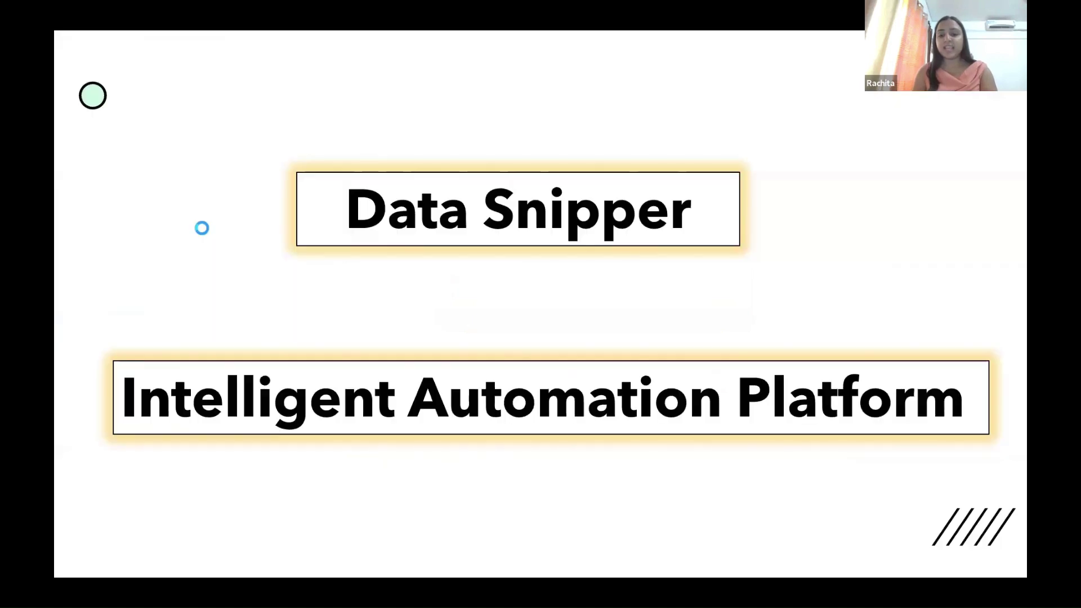
left_click(843, 242)
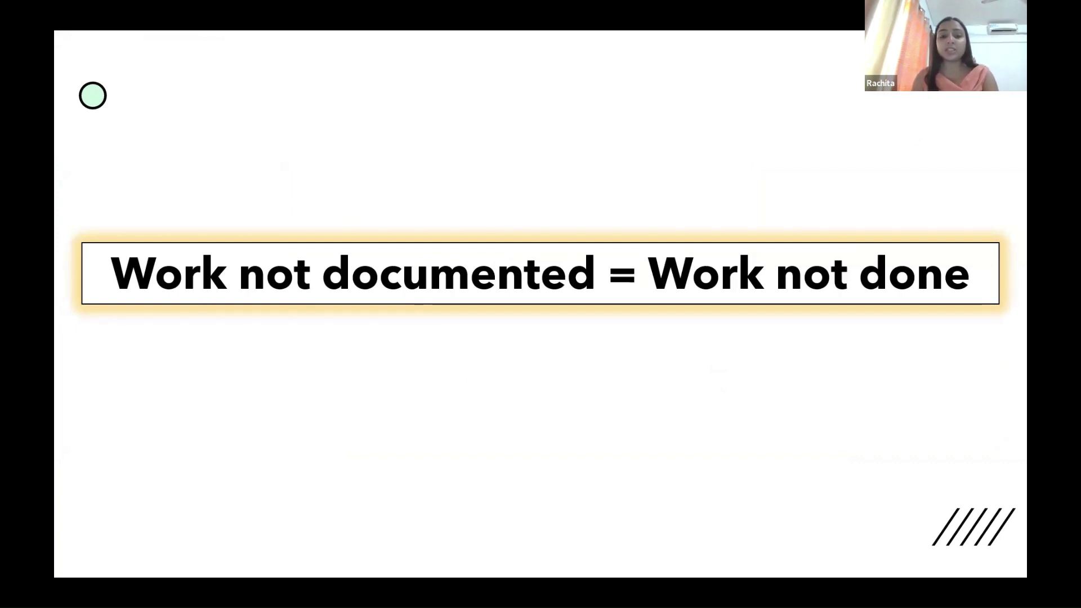
key("Right")
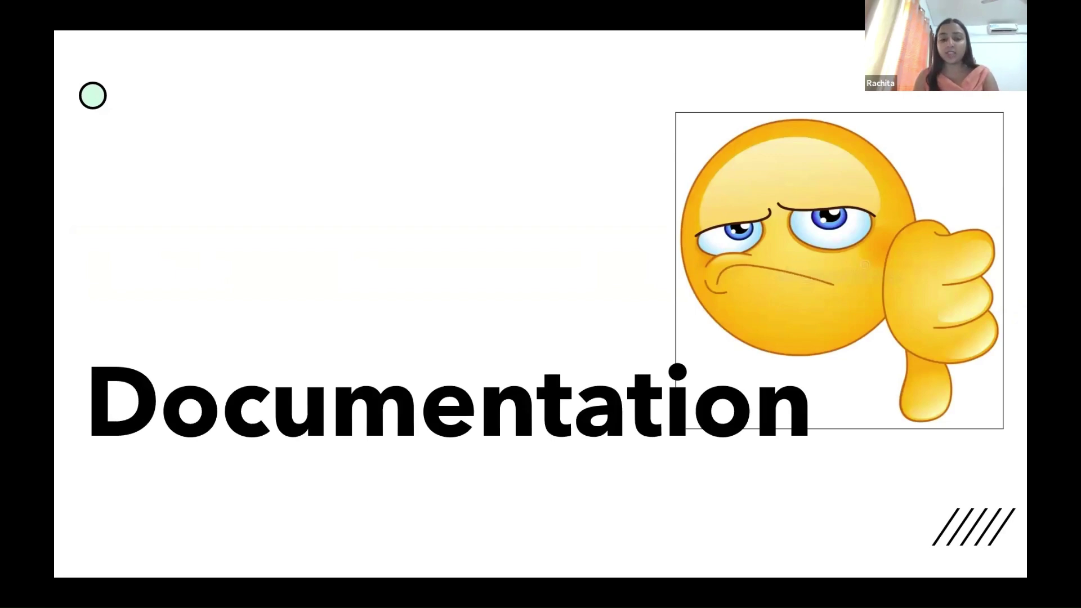
key("Right")
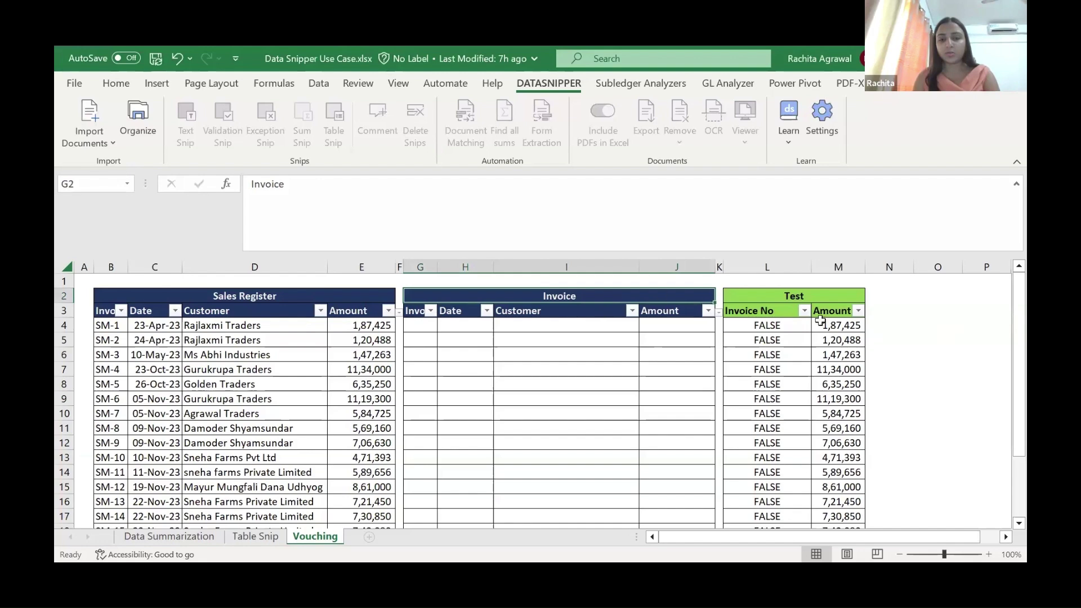
scroll(880, 352, "down", 1)
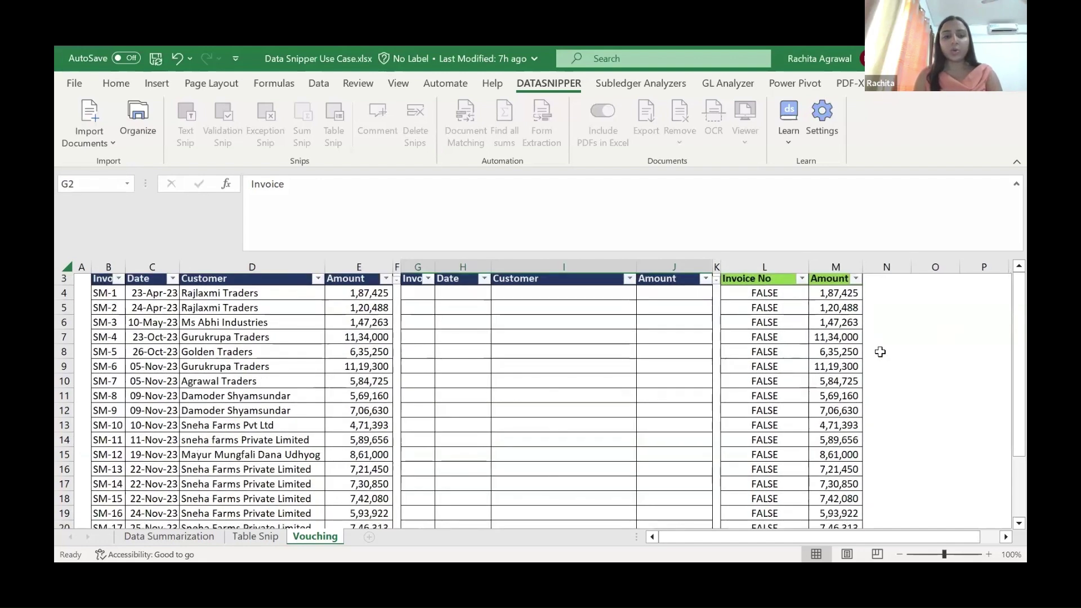
scroll(880, 352, "up", 1)
left_click(273, 320)
key("Right")
key("Right")
key("Right")
key("Right")
key("Right")
key("Right")
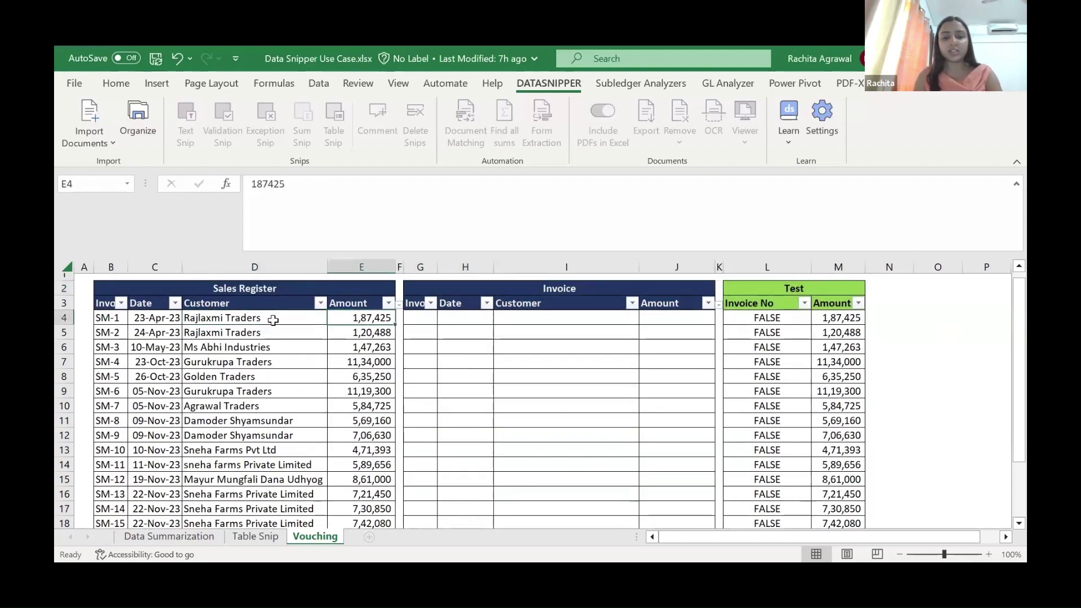
key("Right")
key("Right")
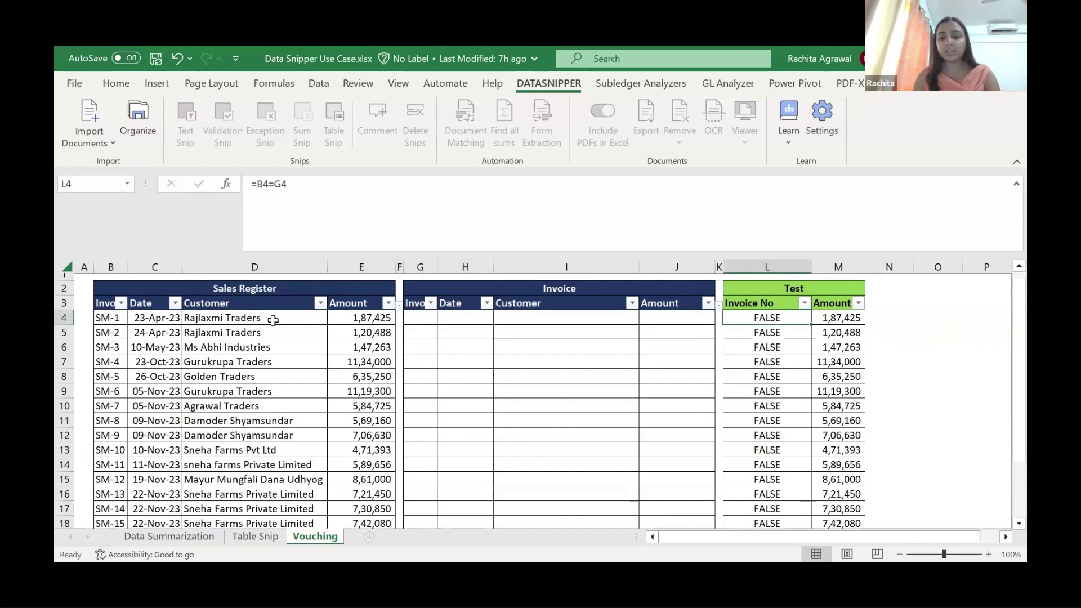
key("F2")
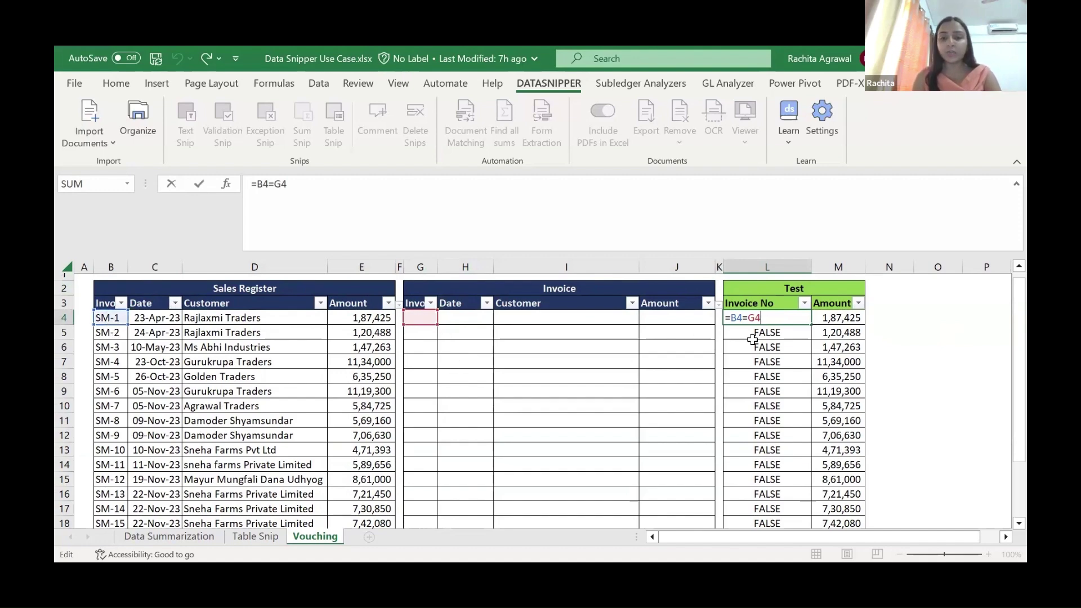
left_click(835, 321)
double_click(835, 321)
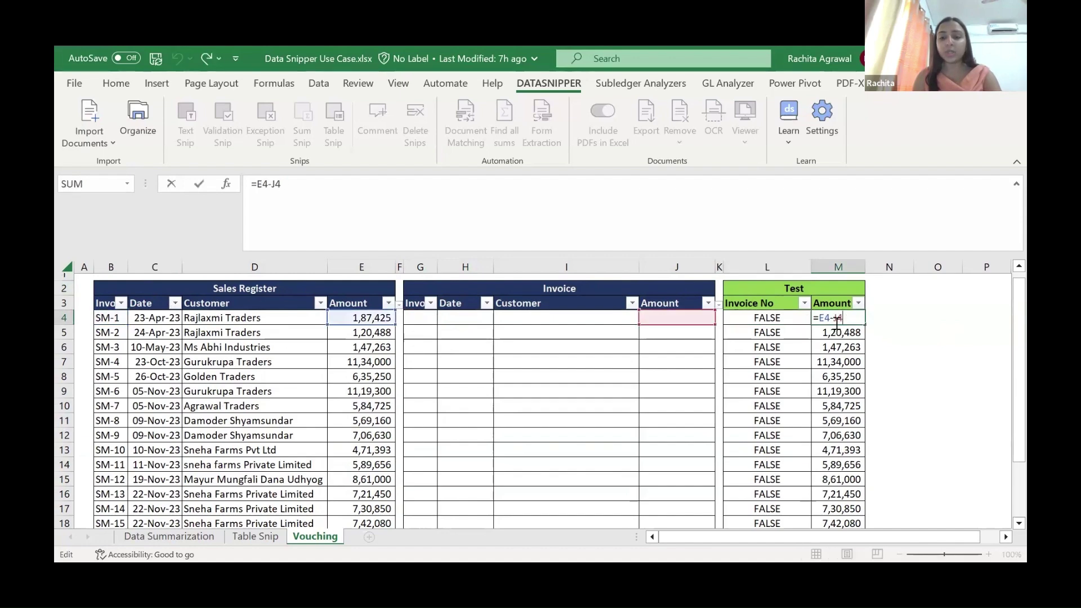
key("Escape")
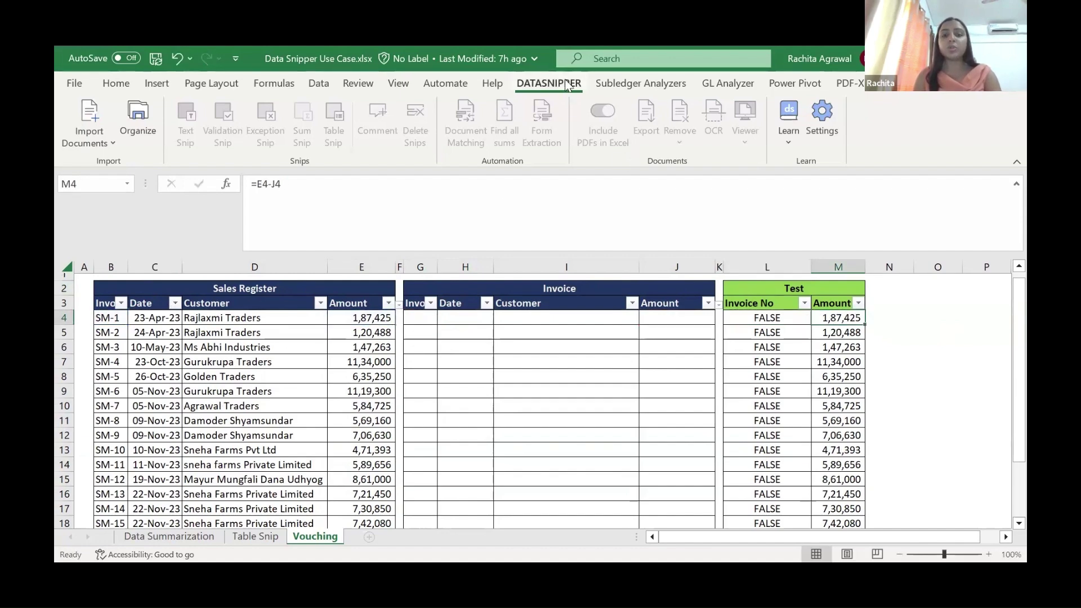
Import all invoice PDFs from ICAI > Final > Invoices into DataSnipper as documents
left_click(89, 137)
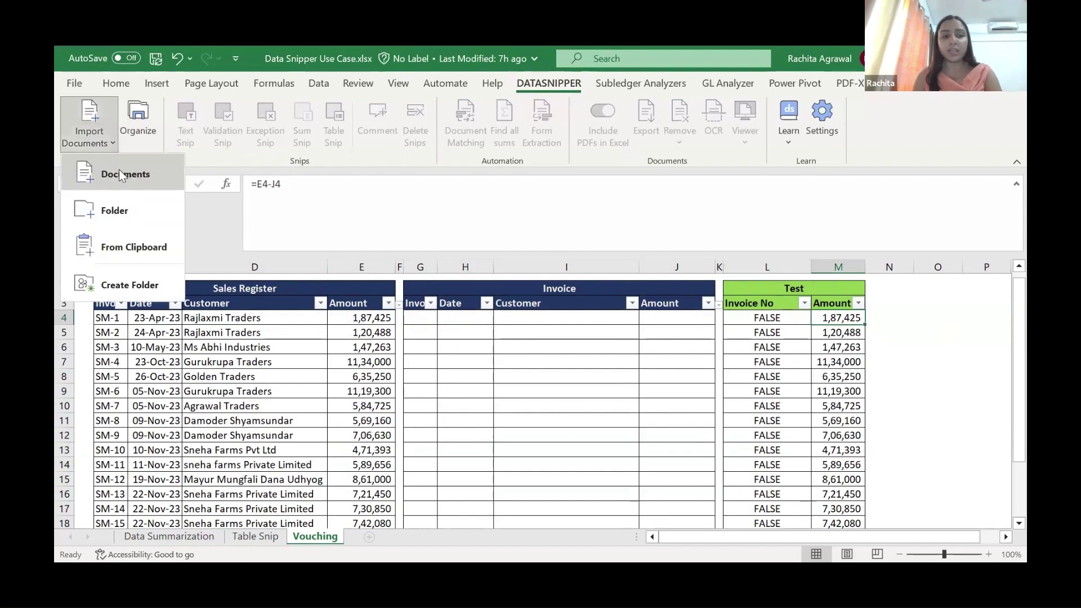
left_click(119, 173)
left_click_drag(168, 249, 176, 163)
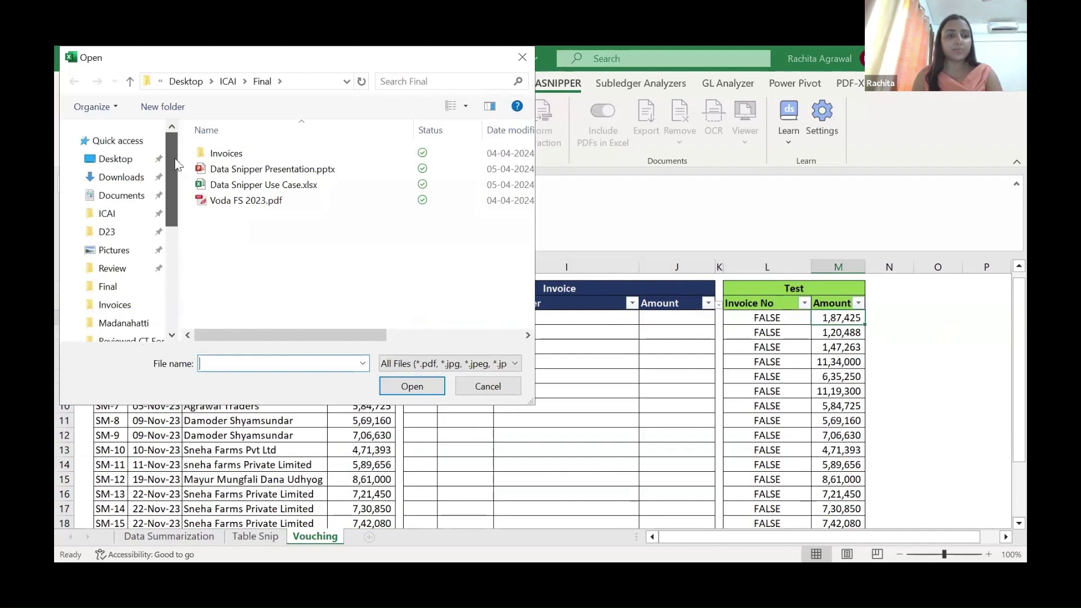
left_click(135, 212)
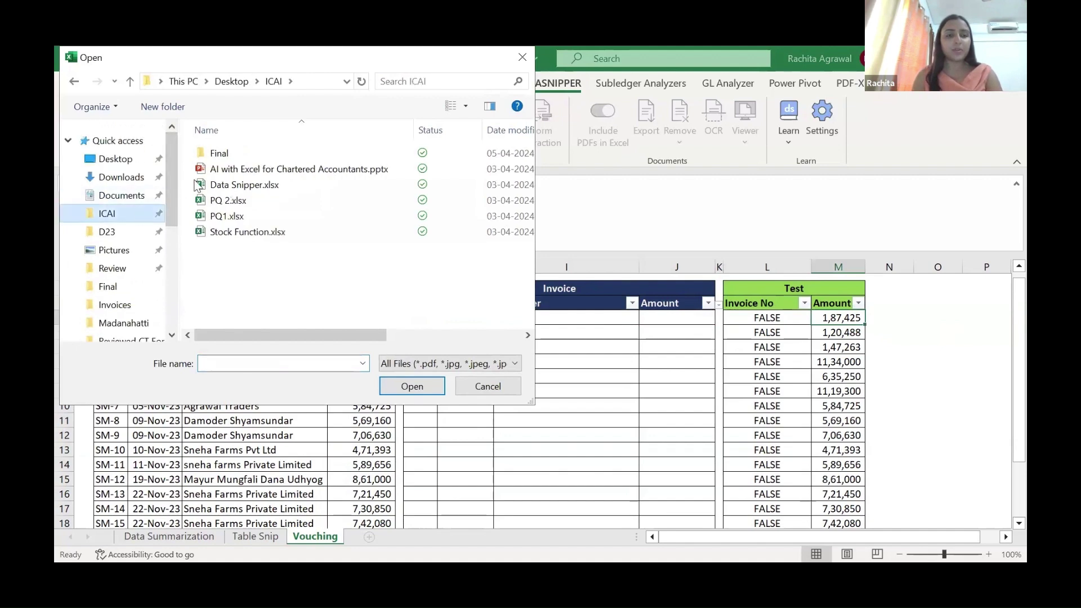
double_click(241, 152)
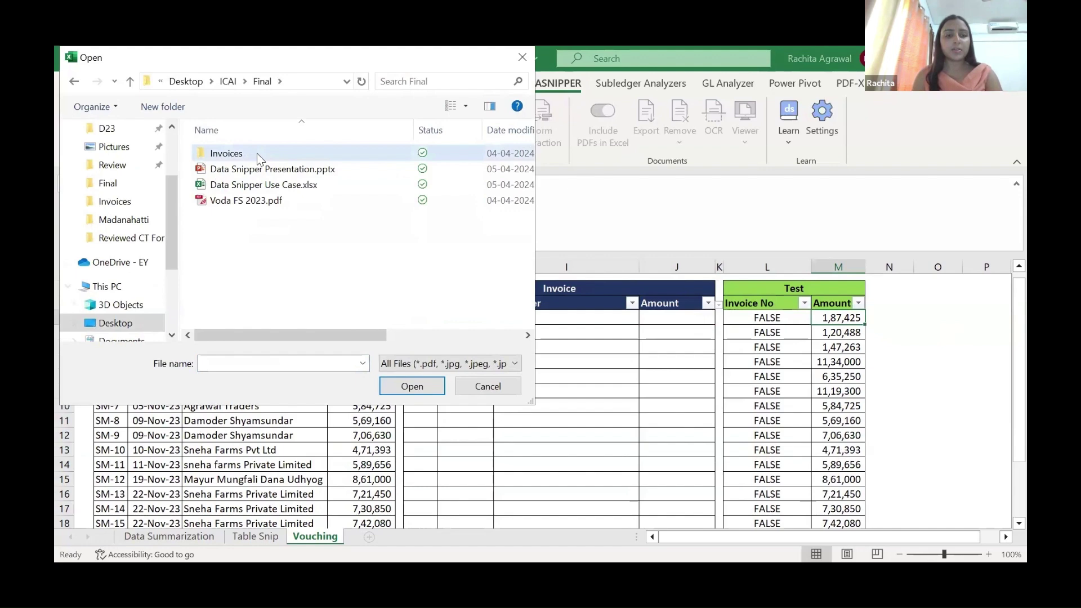
double_click(257, 153)
key("ctrl+a")
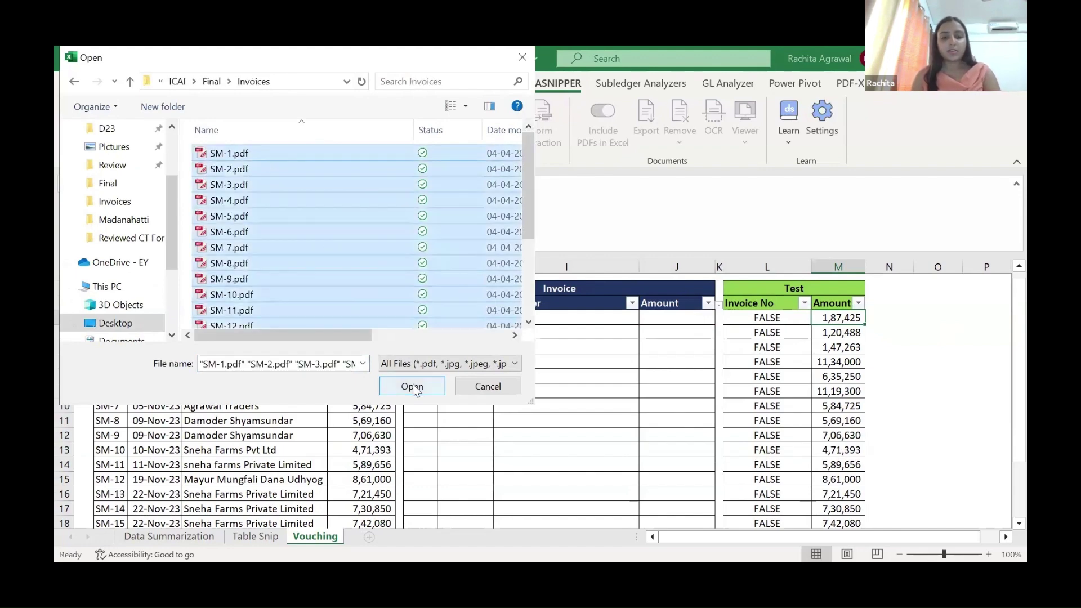
left_click(413, 386)
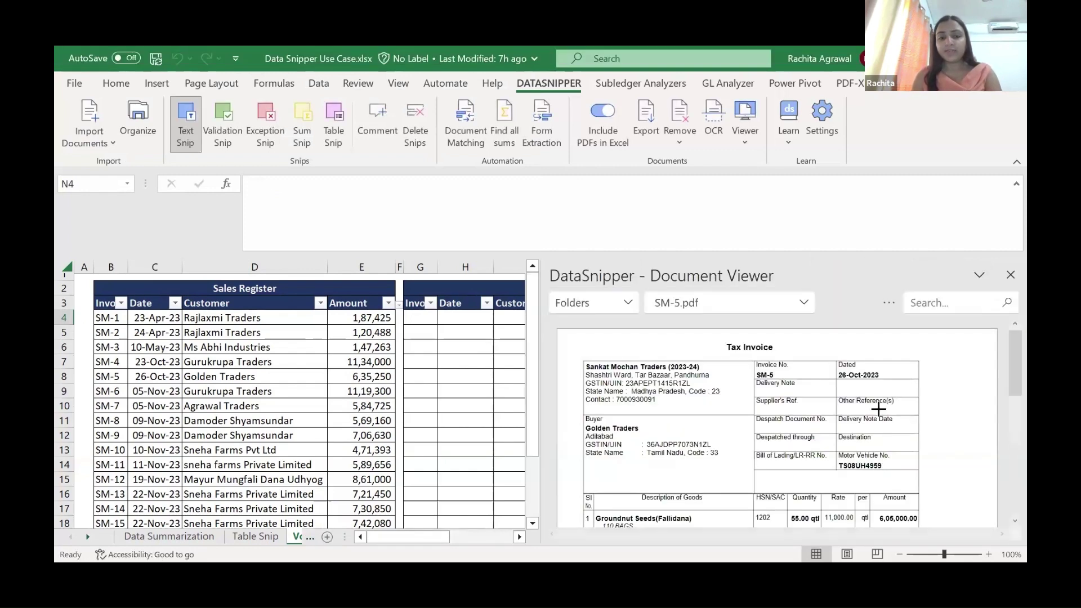
Resume Document Matching and replace the sample data range with B4:E23
left_click(467, 124)
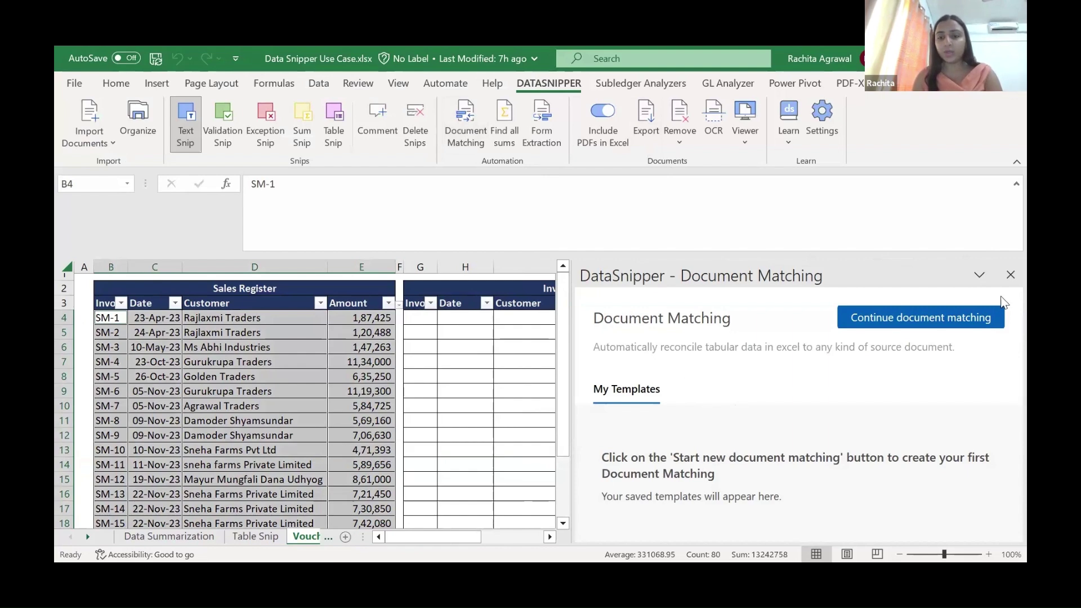
left_click(957, 318)
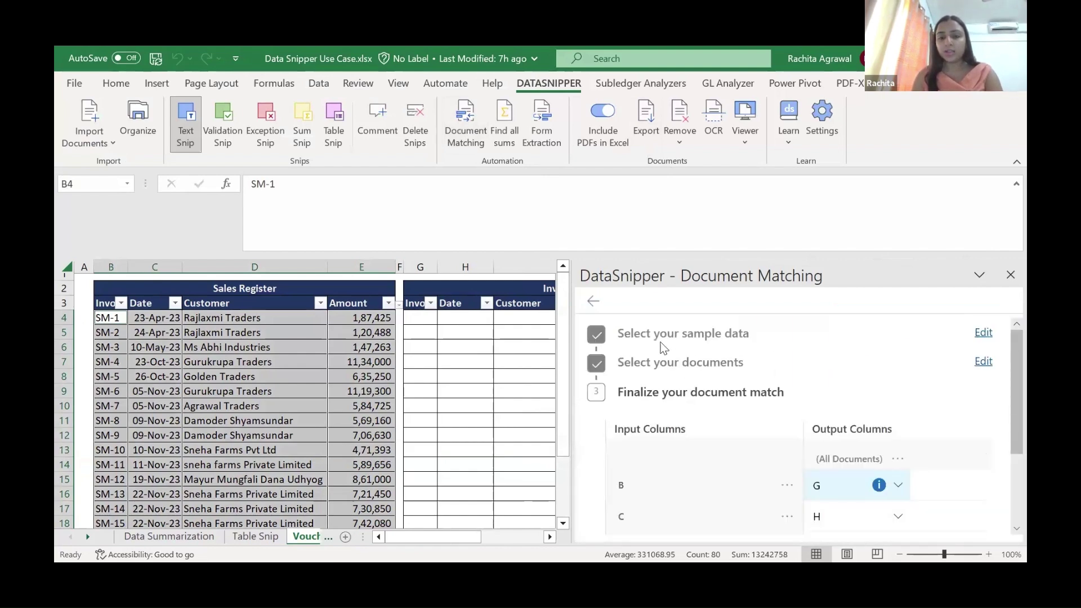
left_click(983, 333)
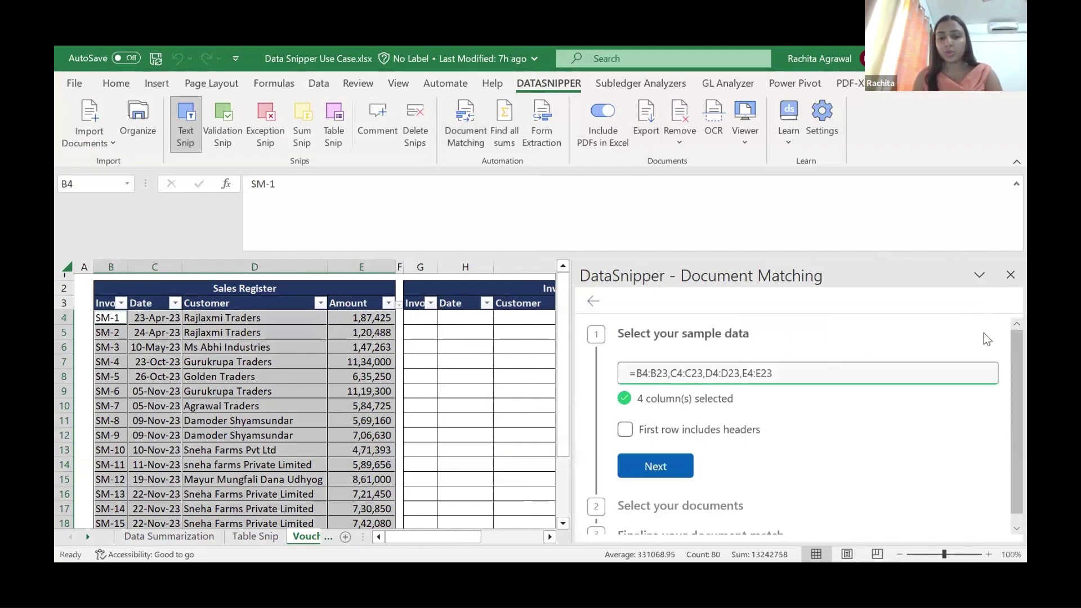
left_click_drag(778, 372, 594, 366)
left_click(117, 320)
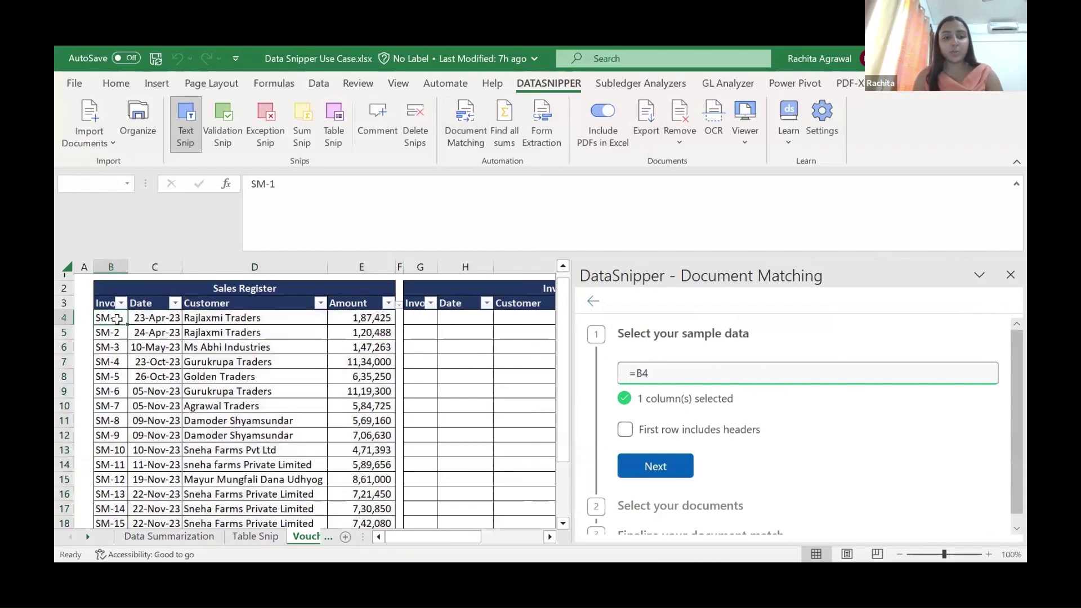
key("shift+Right")
key("shift+Right")
key("shift+Right")
key("ctrl+shift+Down")
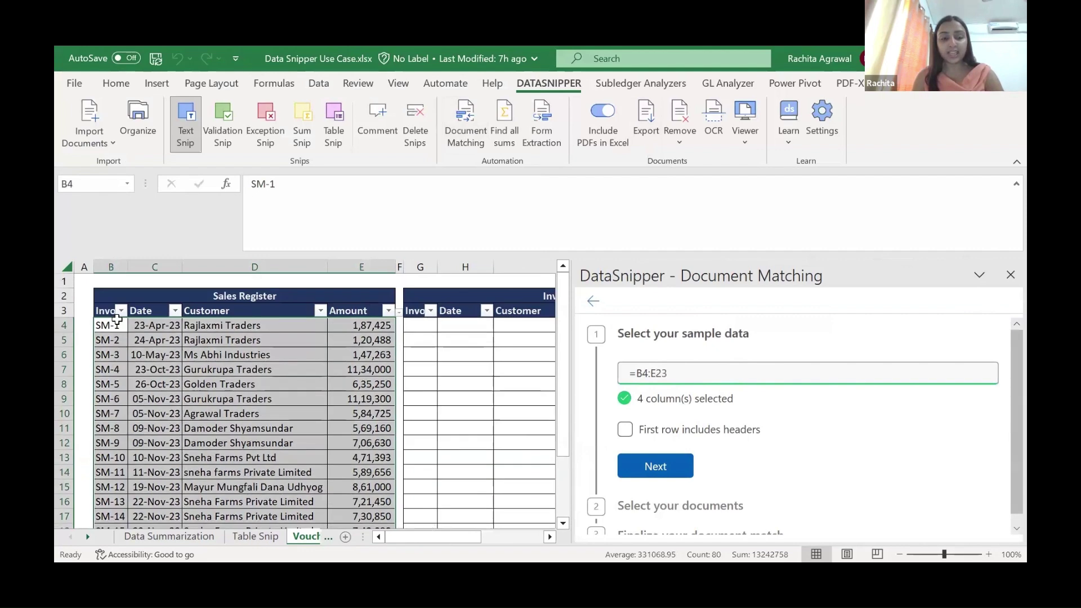
scroll(279, 375, "down", 6)
scroll(280, 374, "up", 3)
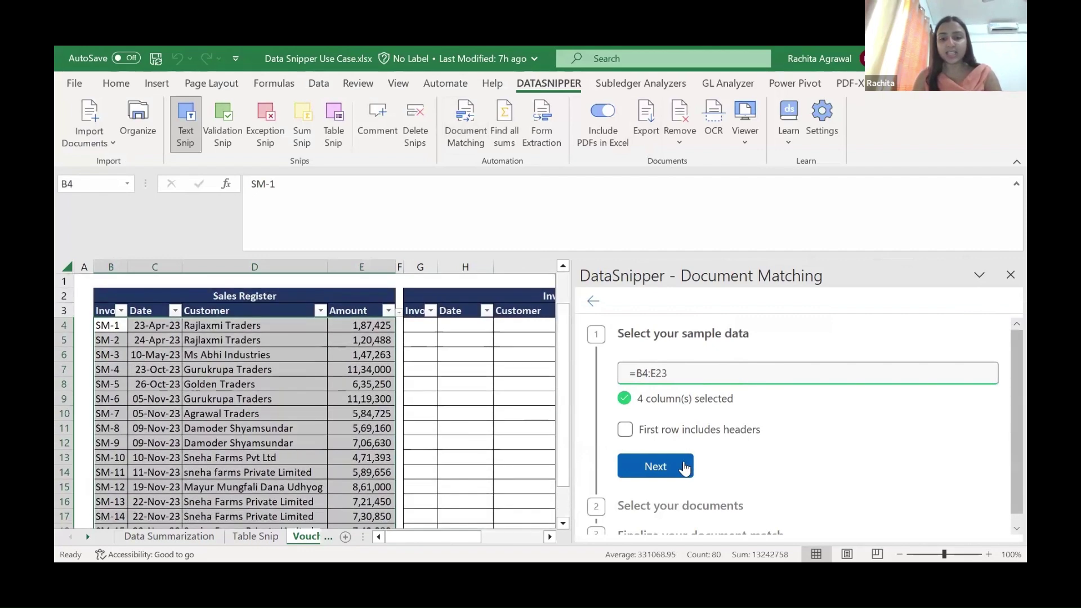
left_click(657, 467)
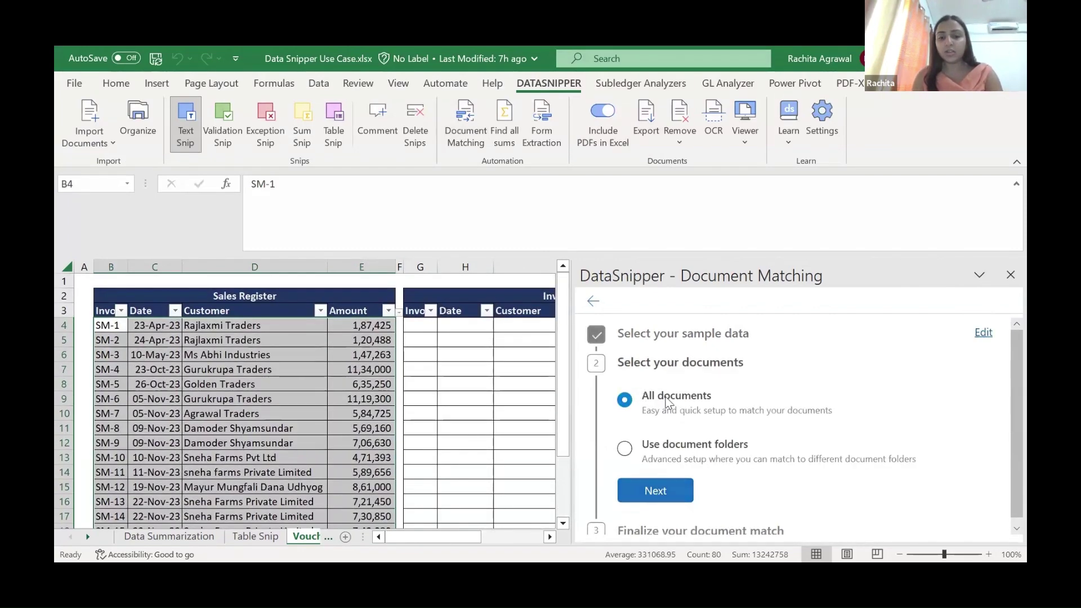
Keep All documents and map input column B to output column G, checking both headers
left_click(658, 494)
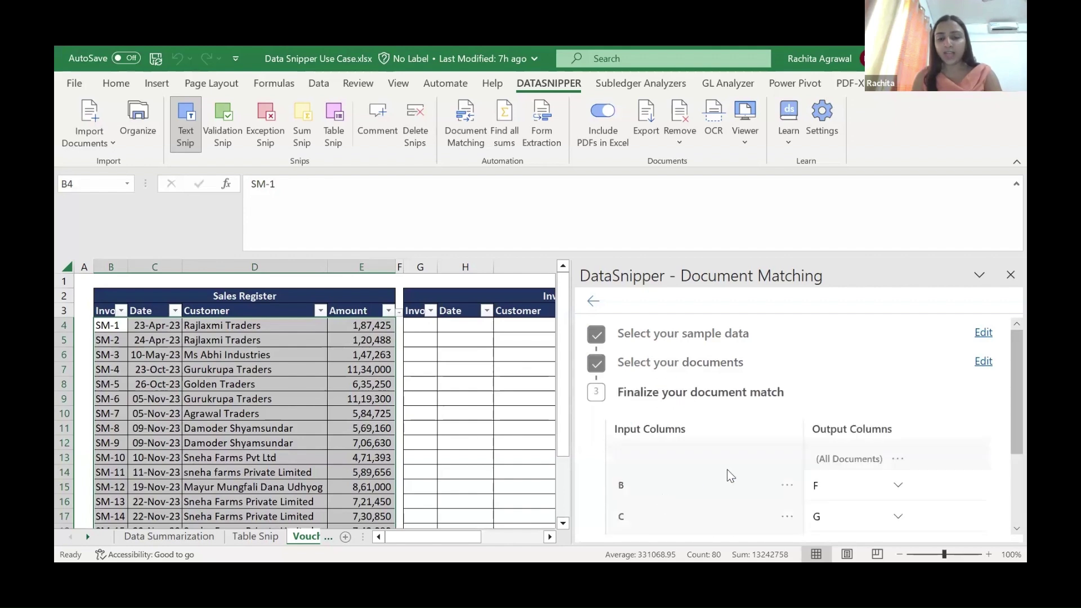
scroll(728, 473, "down", 3)
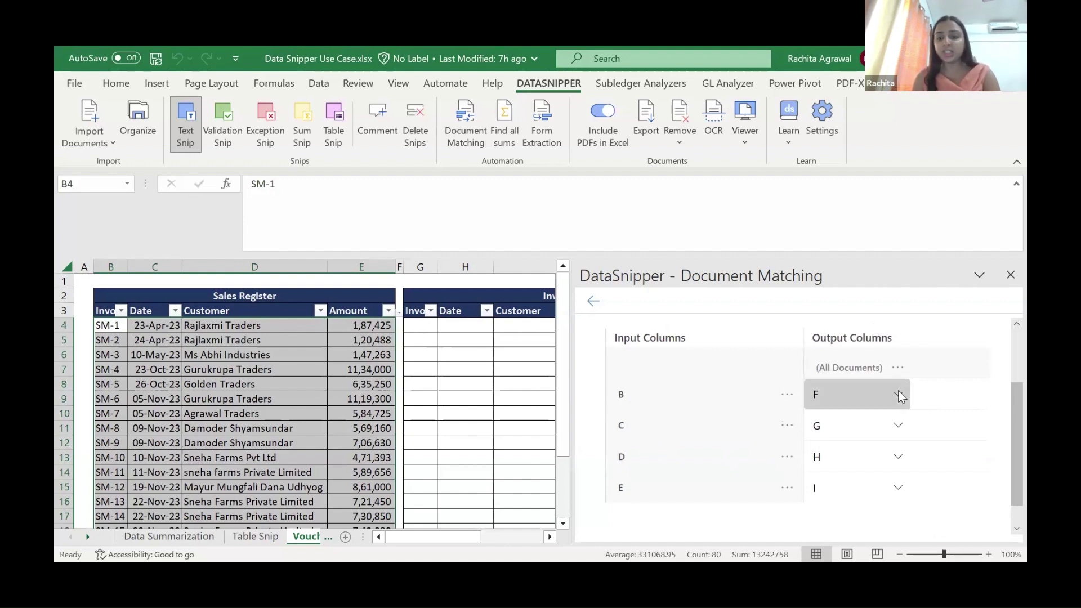
left_click(899, 395)
left_click(900, 394)
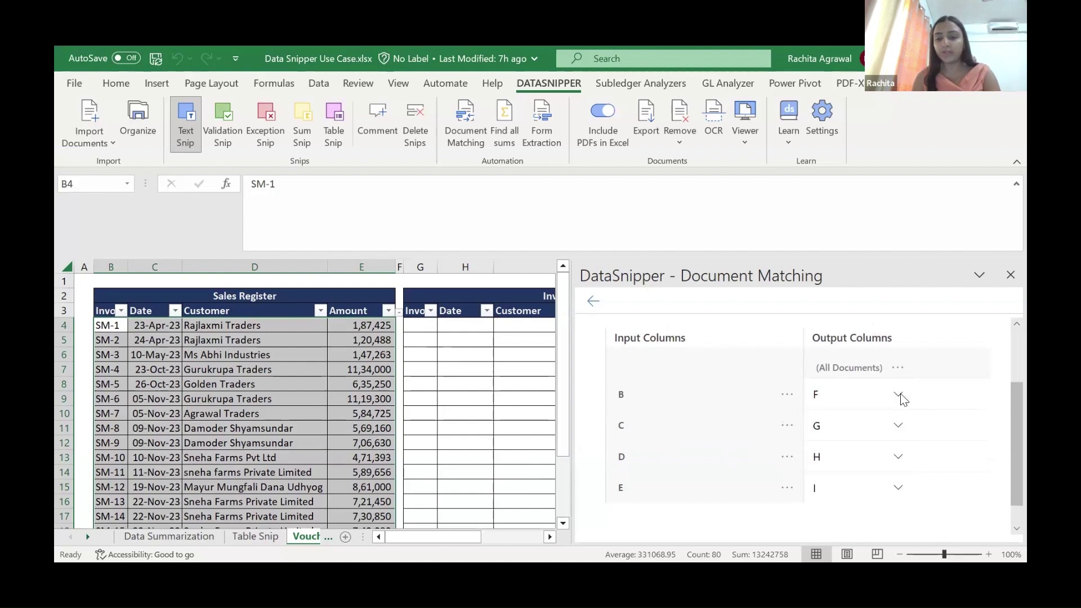
left_click(900, 397)
left_click(866, 448)
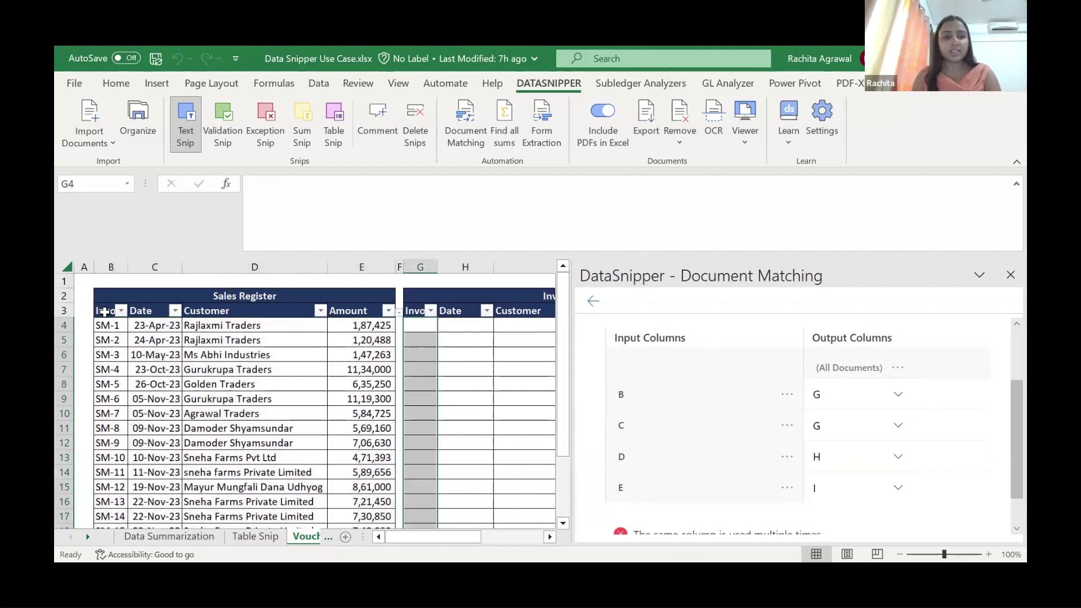
left_click(104, 311)
left_click(417, 313)
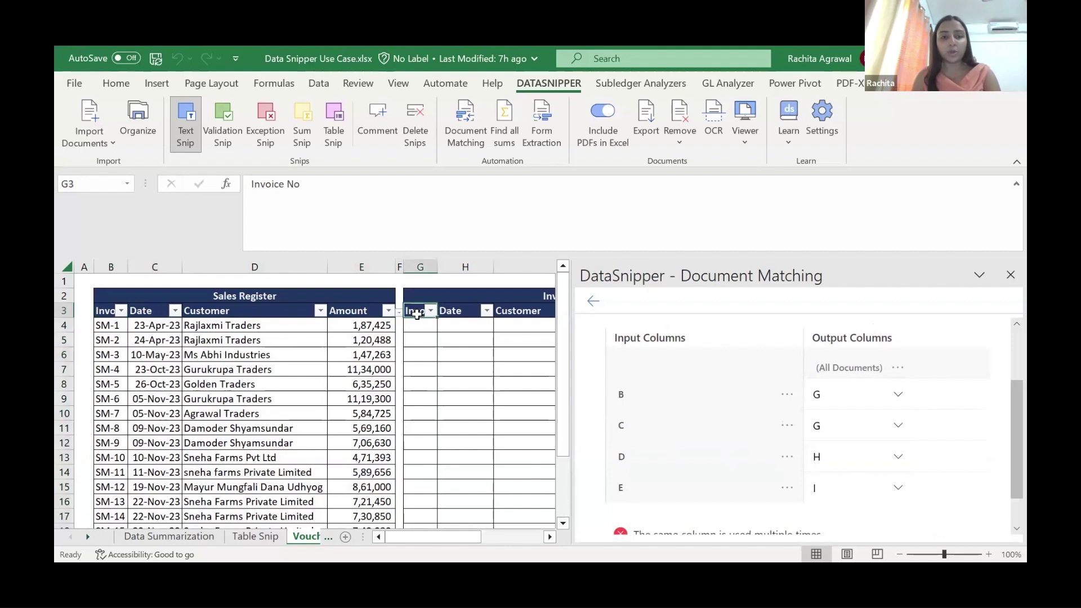
Map input columns C, D and E to output columns H, I and J
left_click(901, 426)
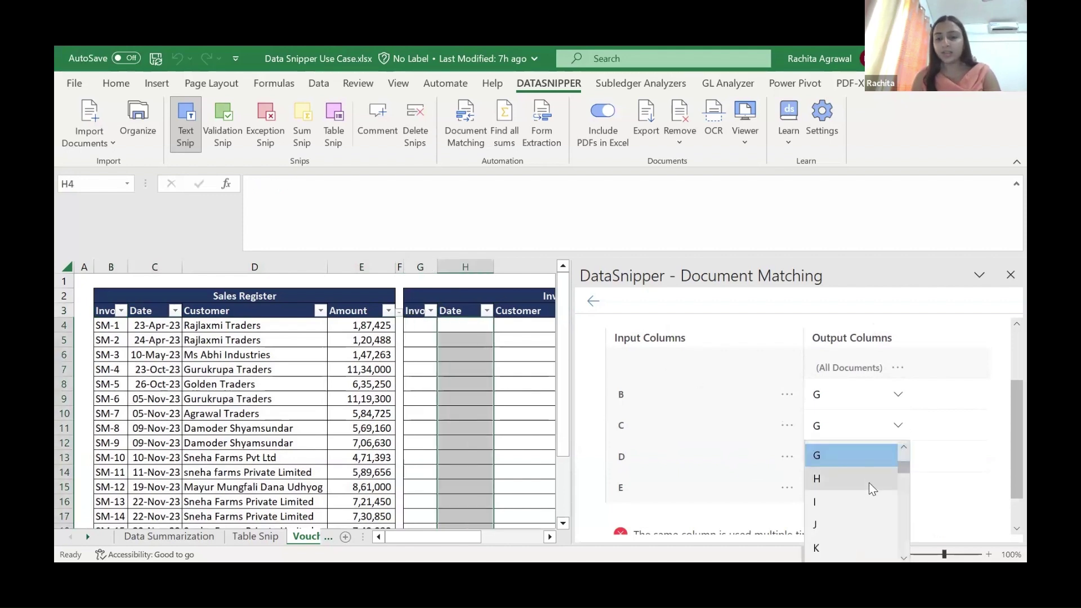
left_click(891, 473)
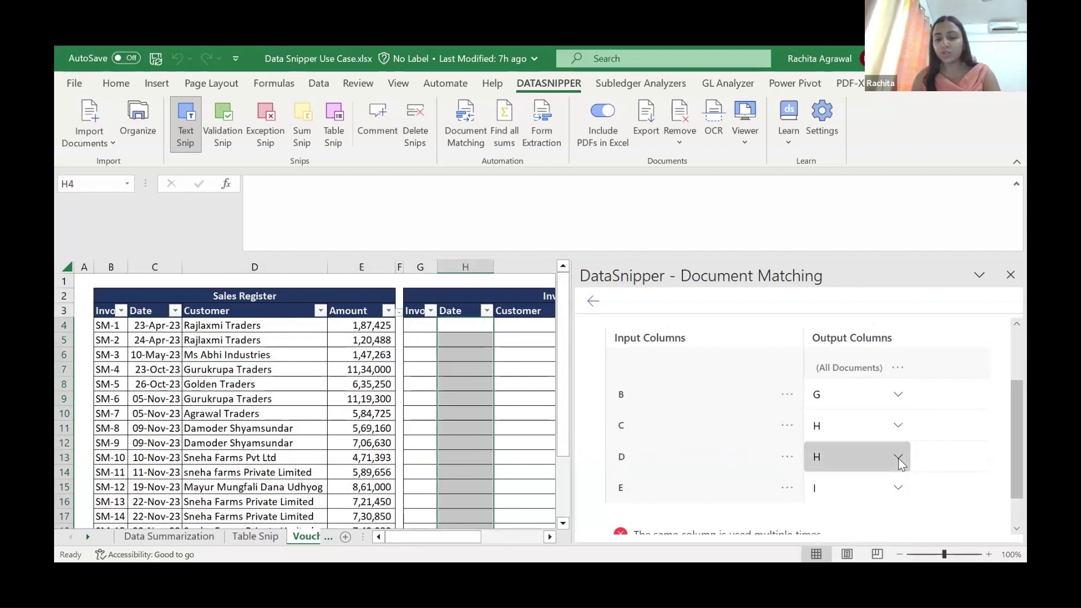
left_click(897, 457)
left_click(859, 356)
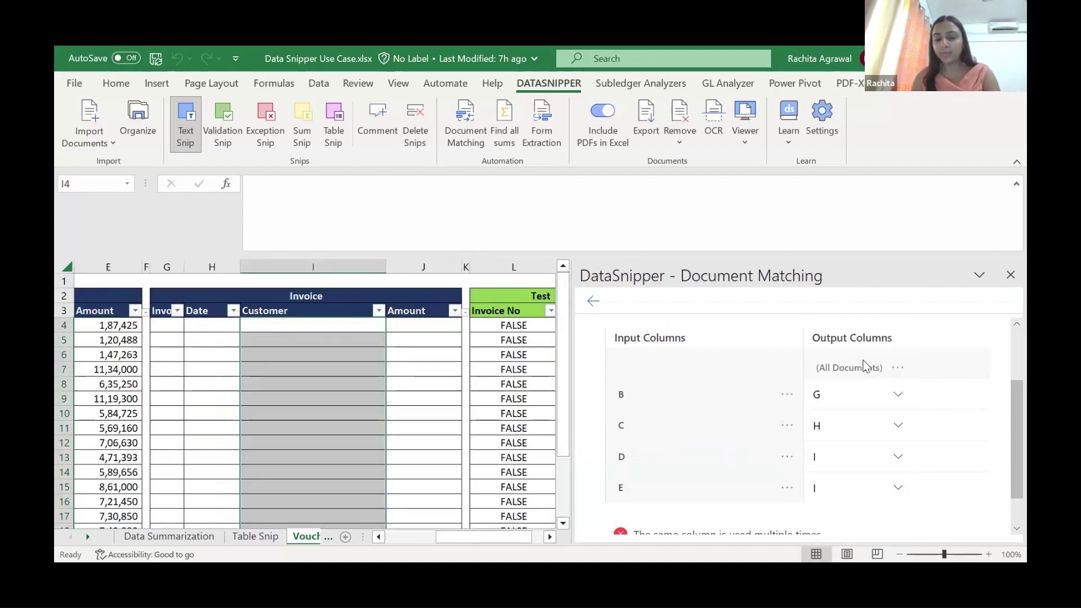
left_click(896, 489)
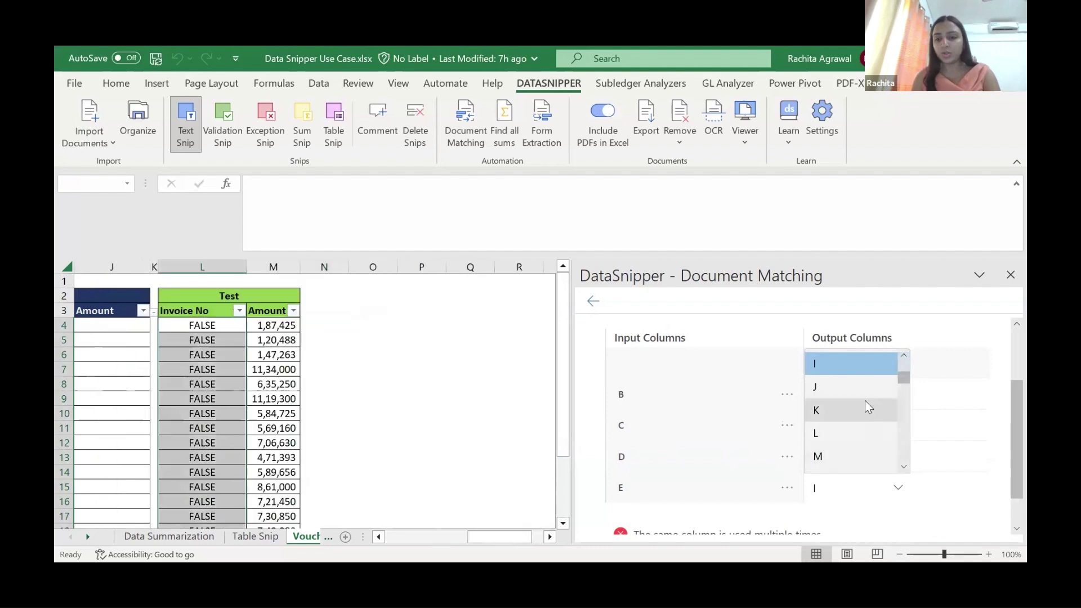
left_click(862, 388)
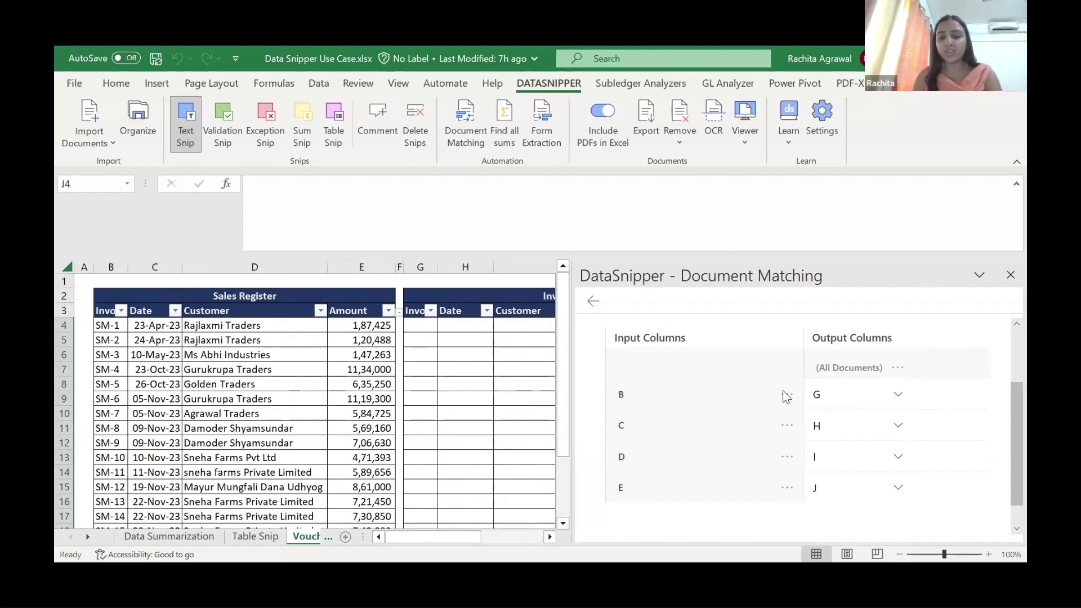
Enable fuzzy text matching on input column B, leaving the amount threshold at 0
left_click(787, 394)
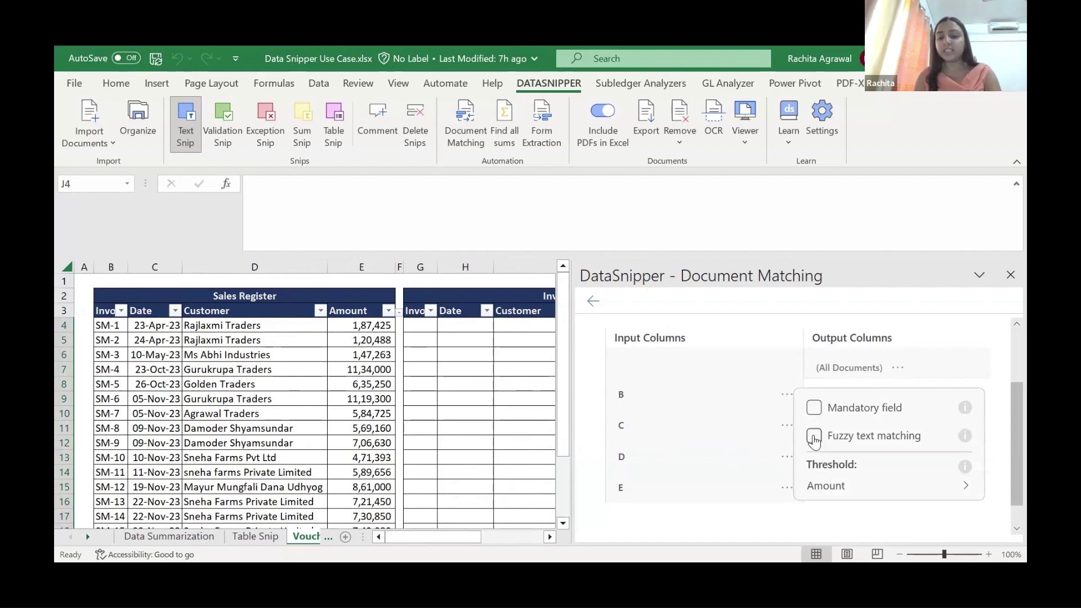
left_click(267, 463)
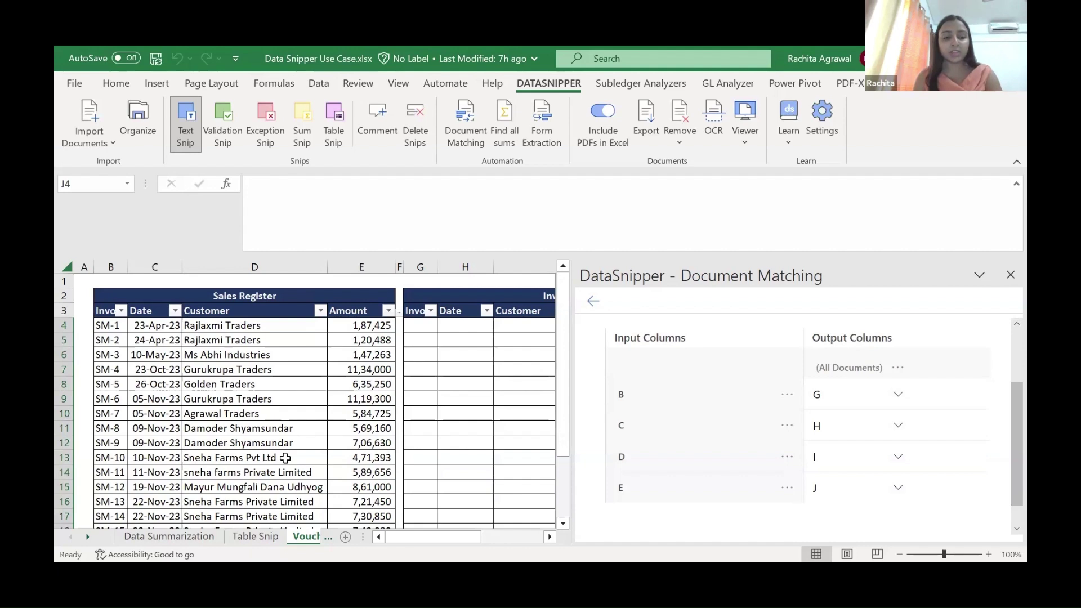
left_click(286, 458)
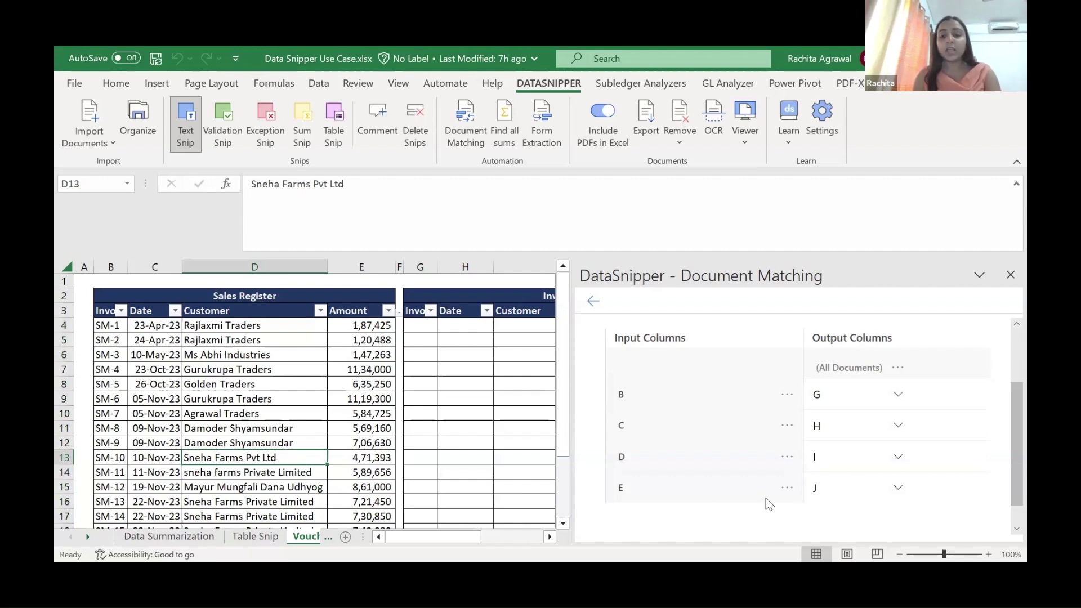
left_click(787, 396)
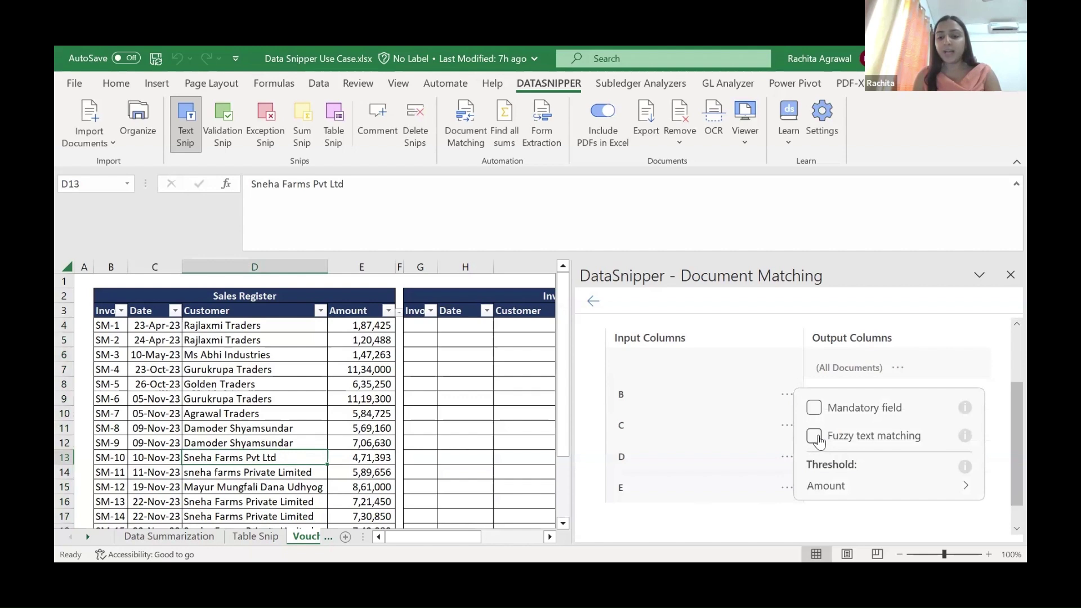
left_click(814, 436)
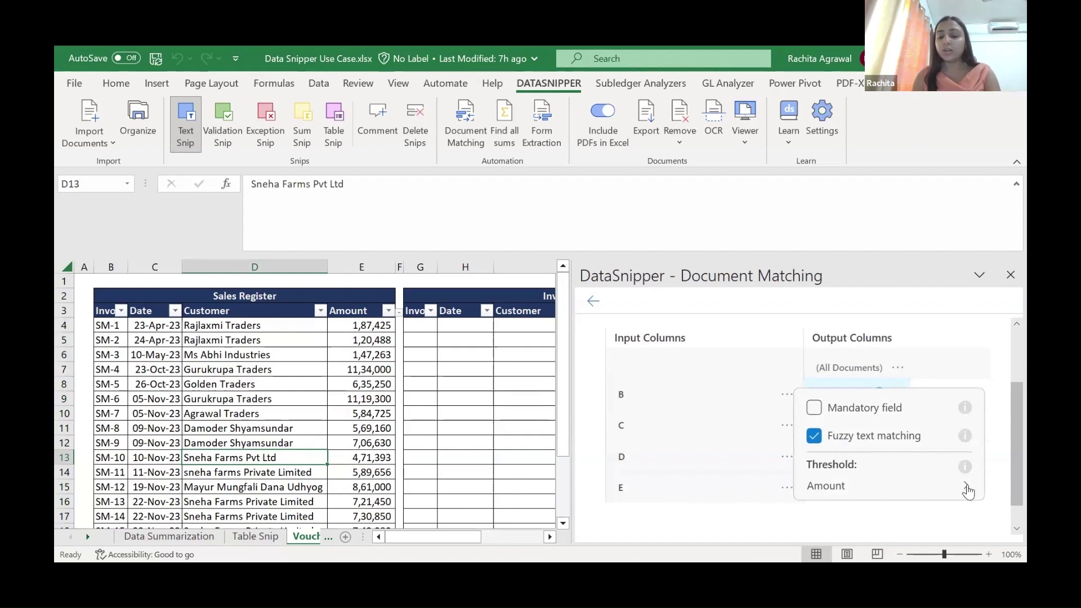
left_click(952, 478)
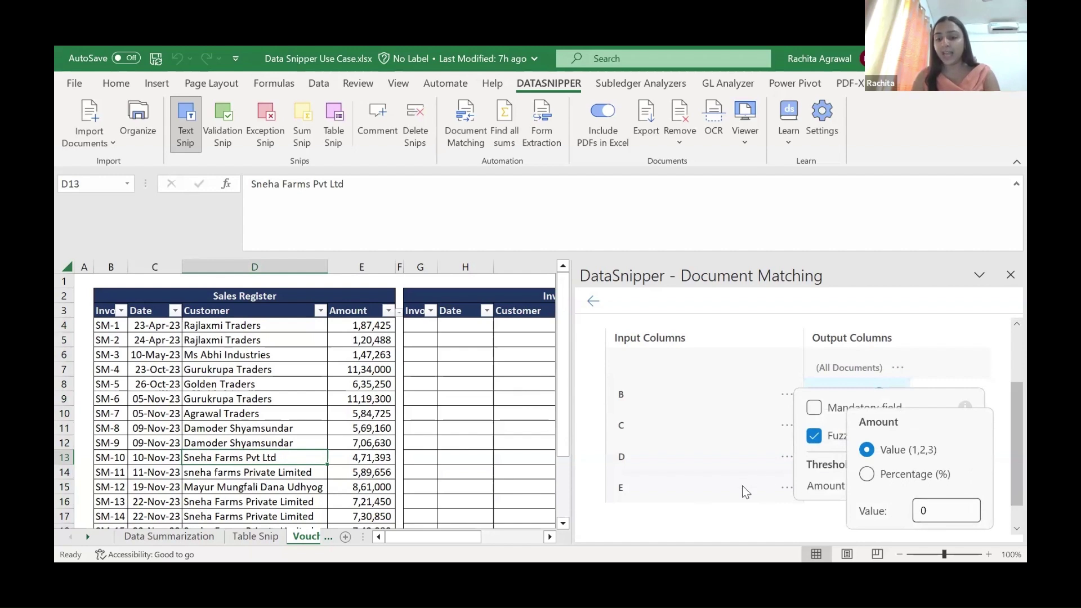
scroll(742, 487, "down", 2)
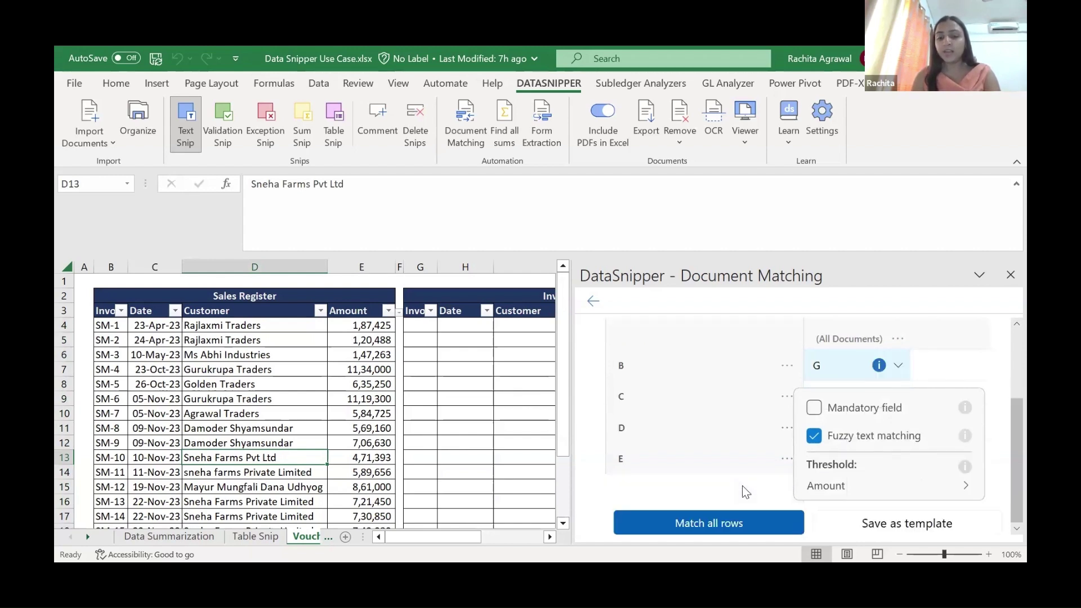
scroll(743, 484, "up", 1)
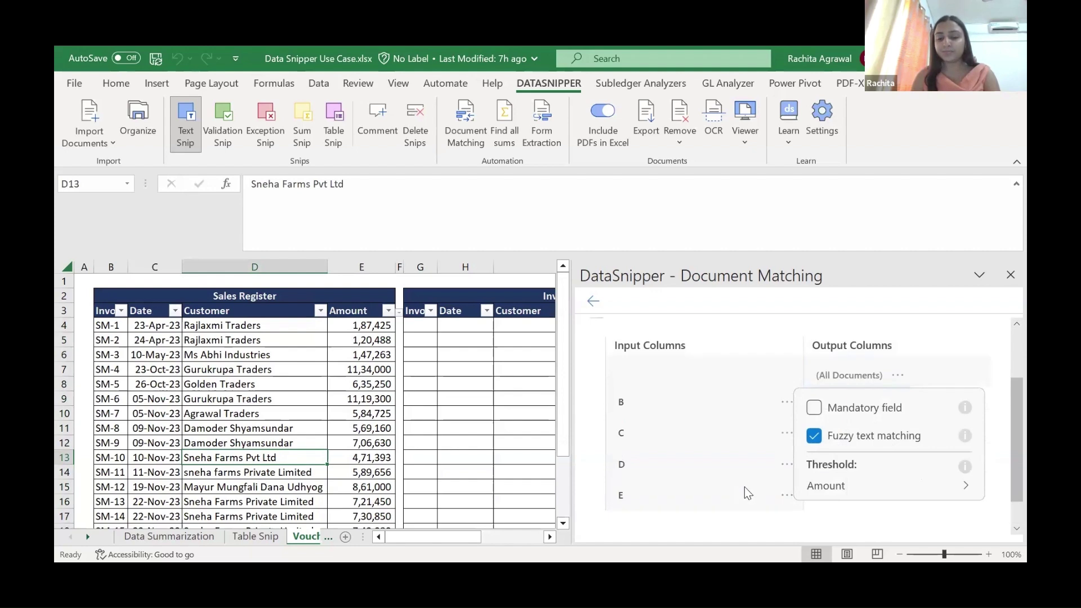
scroll(747, 490, "down", 1)
left_click(750, 507)
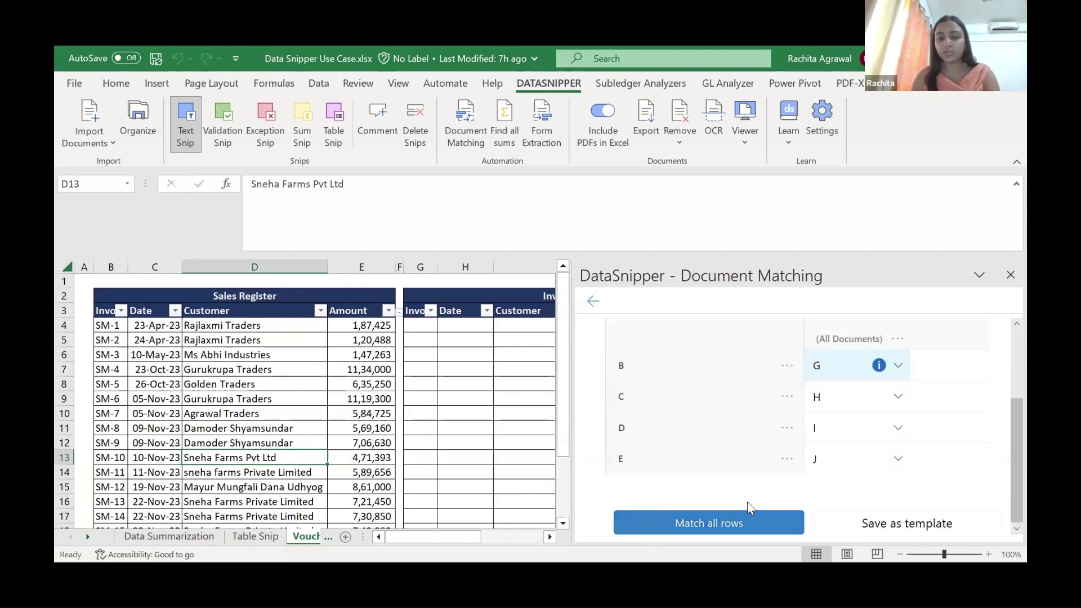
Match all rows, close the matching pane, and review the filled Invoice table and TRUE test results
left_click(750, 515)
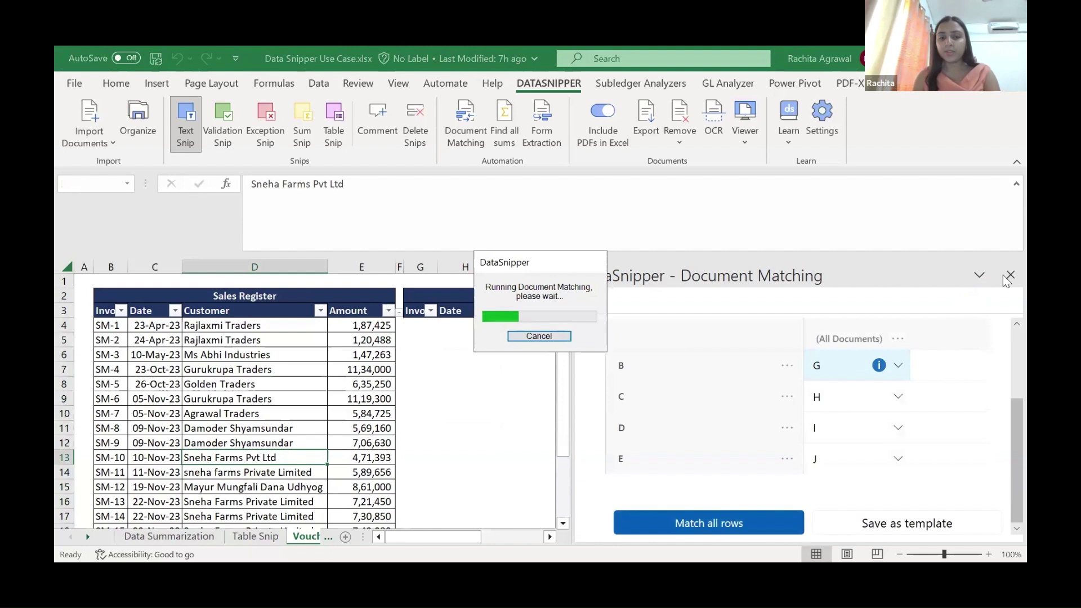
left_click(617, 343)
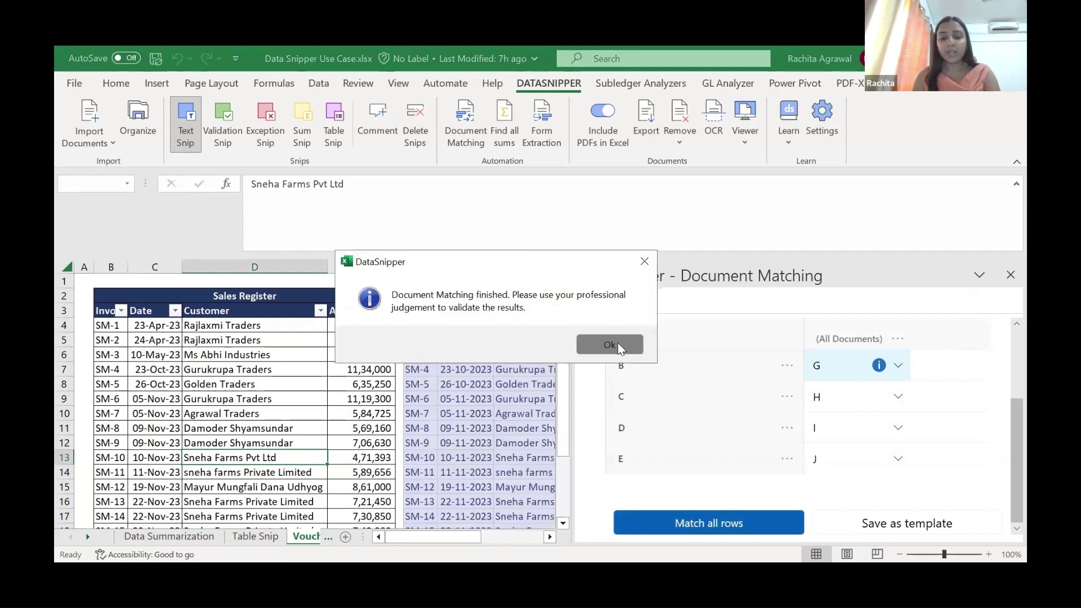
left_click(1009, 275)
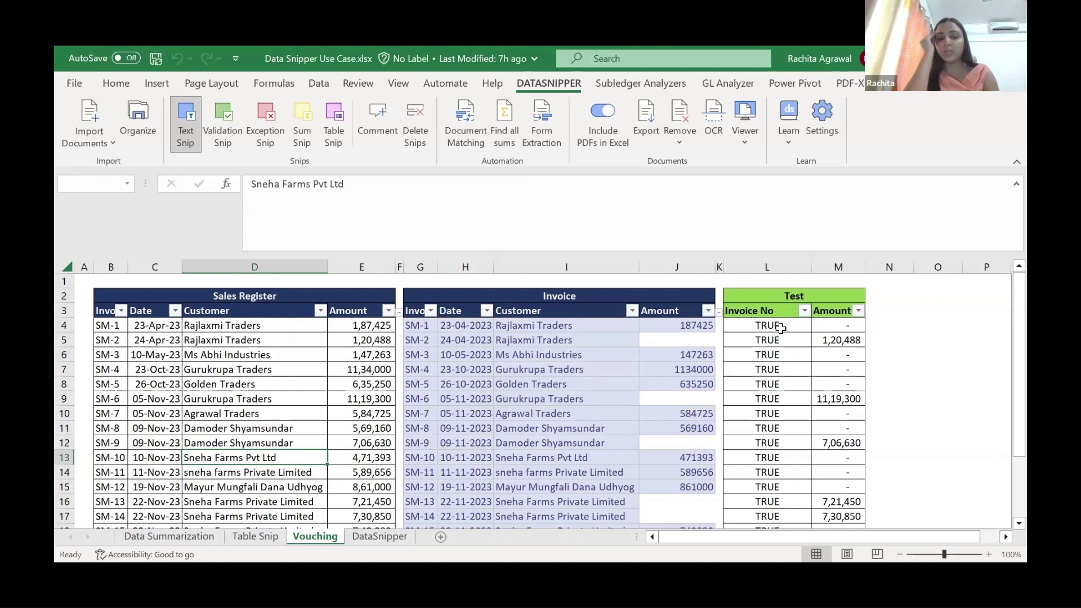
left_click(536, 341)
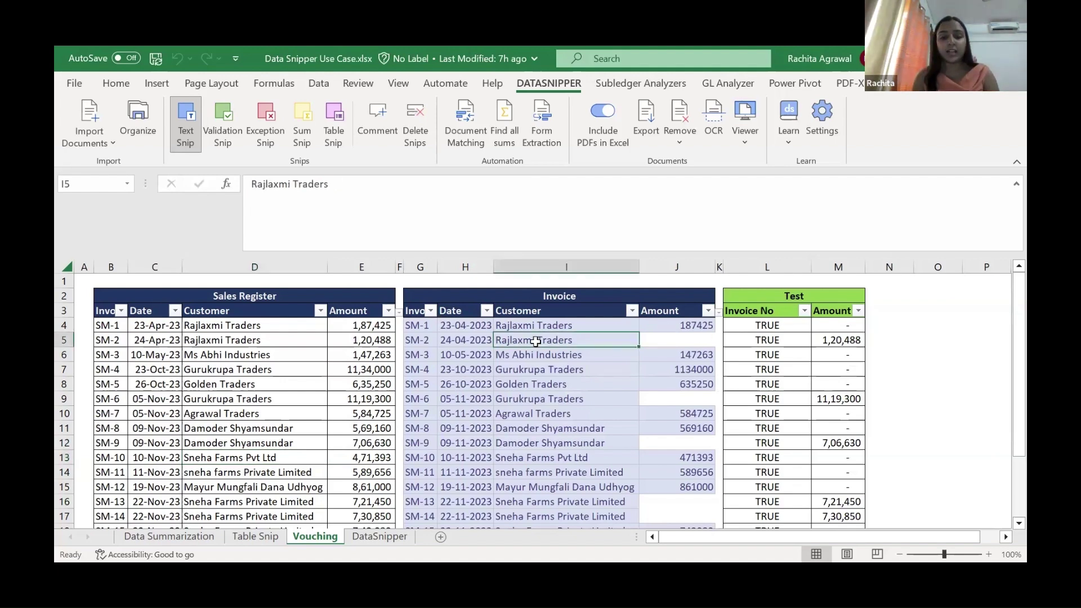
left_click(1009, 275)
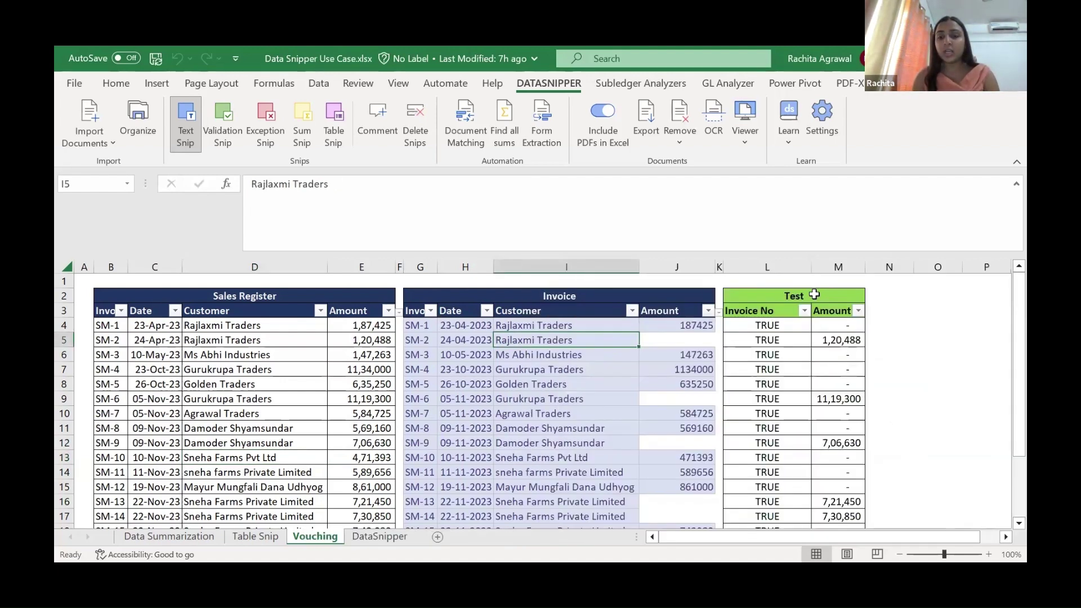
left_click(782, 310)
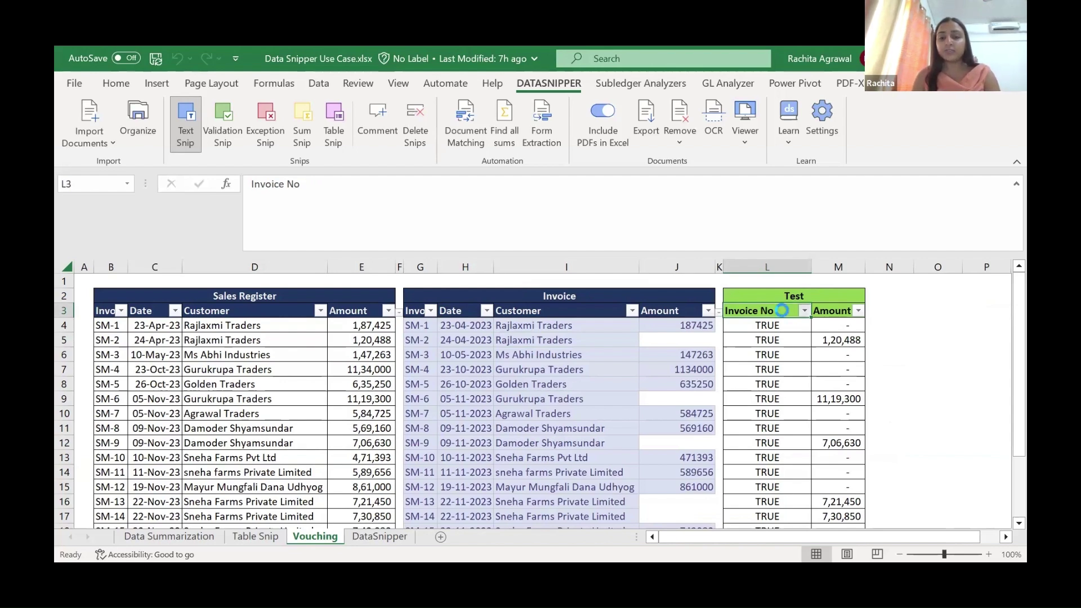
Filter the Test Amount column to exclude '-' rows, then select J5 to show invoice SM-2
key("alt+Down")
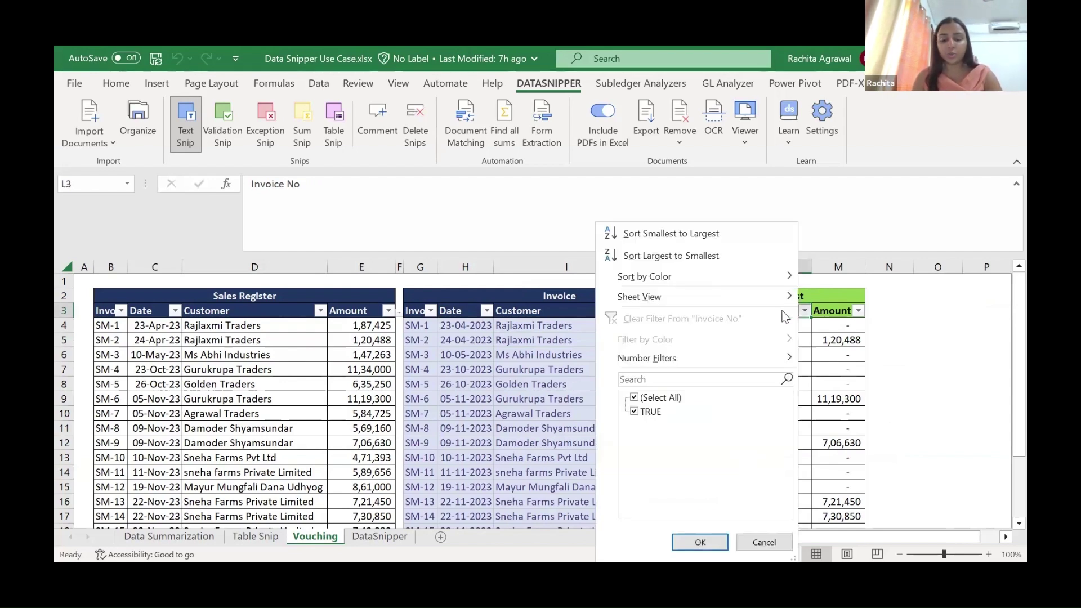
key("Escape")
key("Right")
key("alt+Down")
key("Tab")
key("Tab")
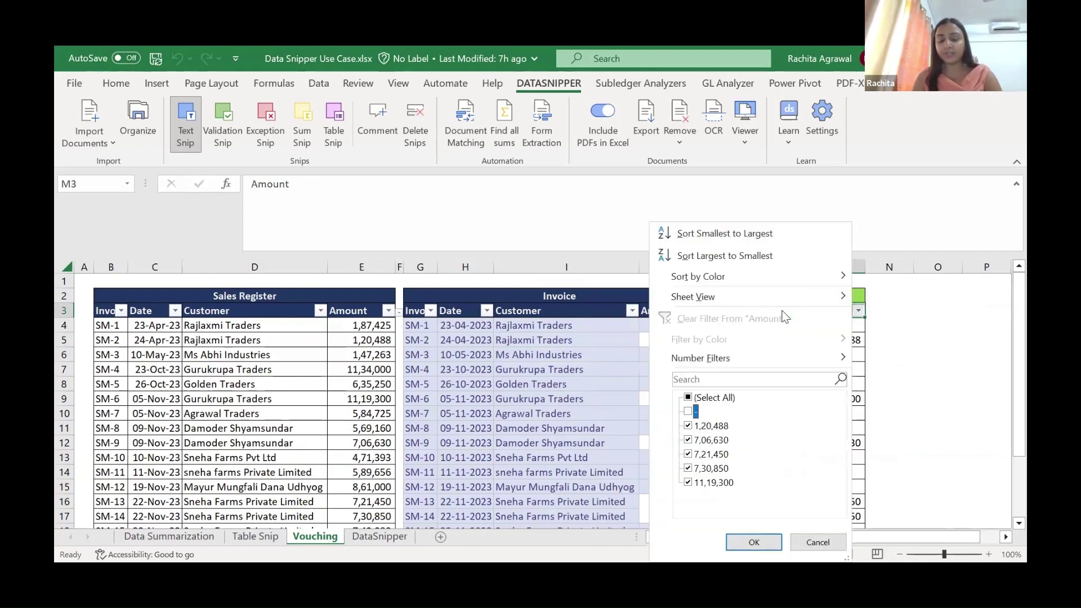
key("Return")
key("Down")
key("Left")
key("Left")
key("Left")
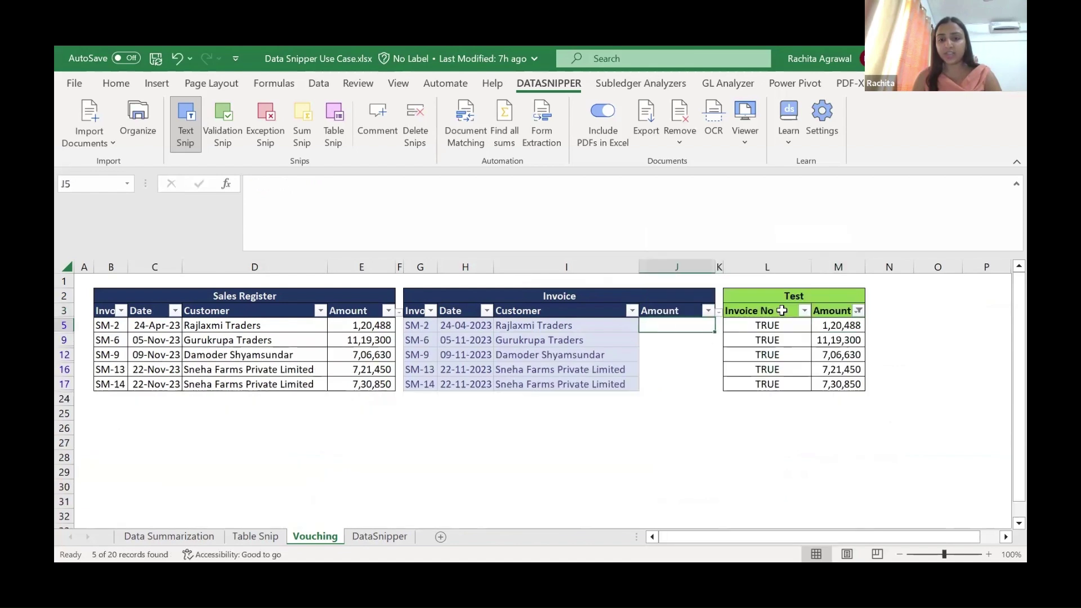
key("Left")
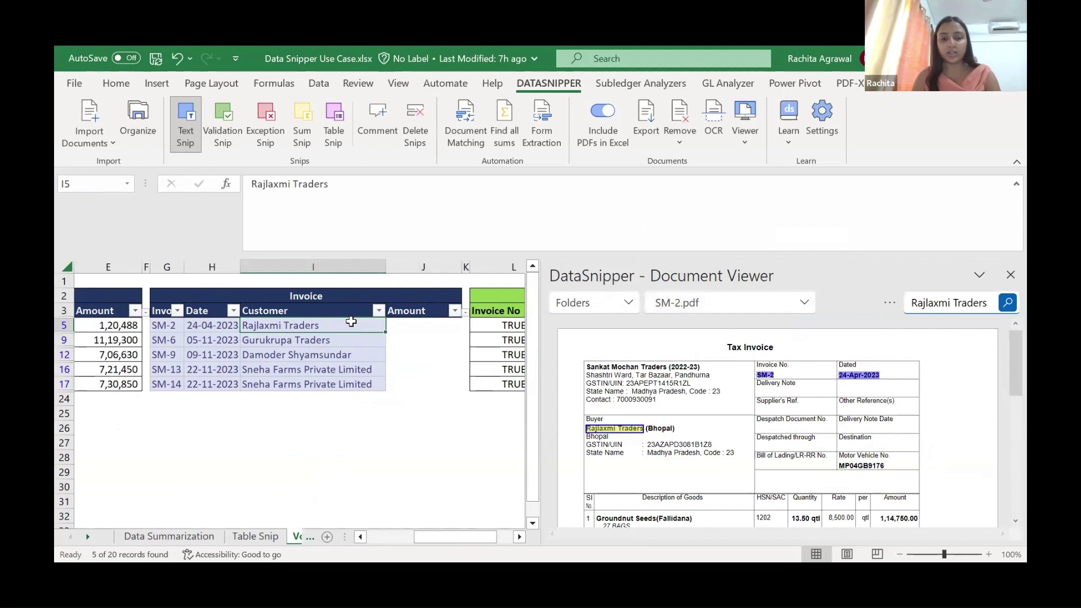
Text Snip the SM-2 invoice total ₹1,20,488.00 into J5
scroll(826, 406, "down", 1)
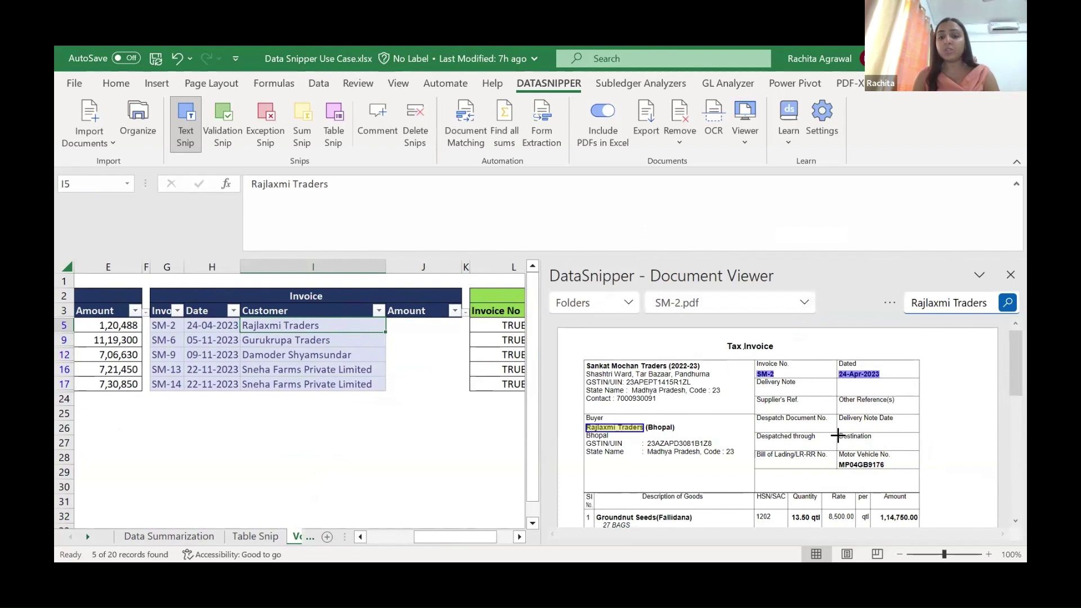
scroll(838, 435, "down", 5)
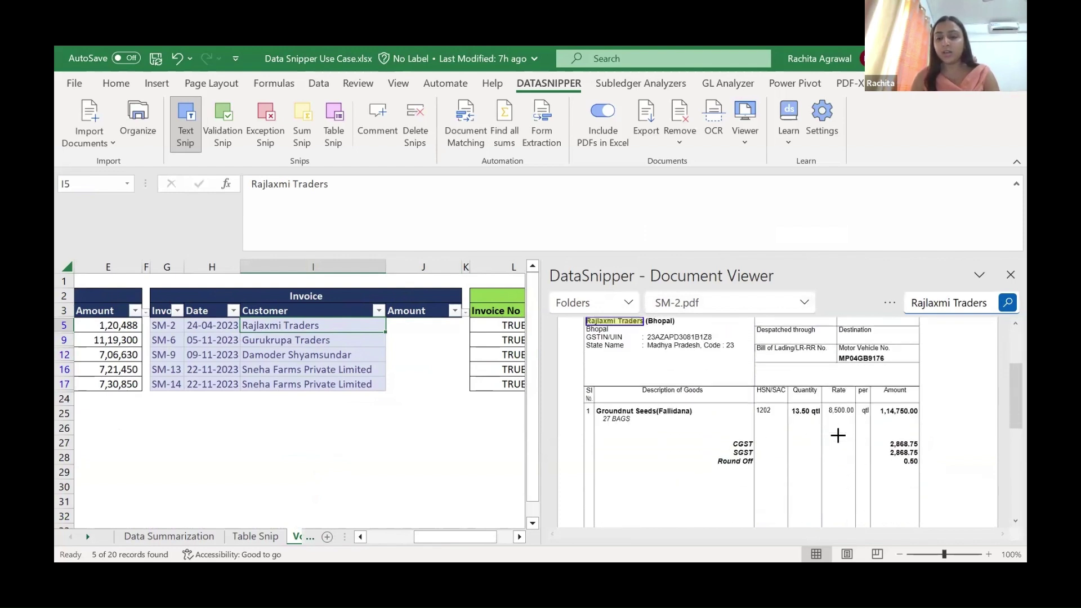
scroll(838, 435, "down", 1)
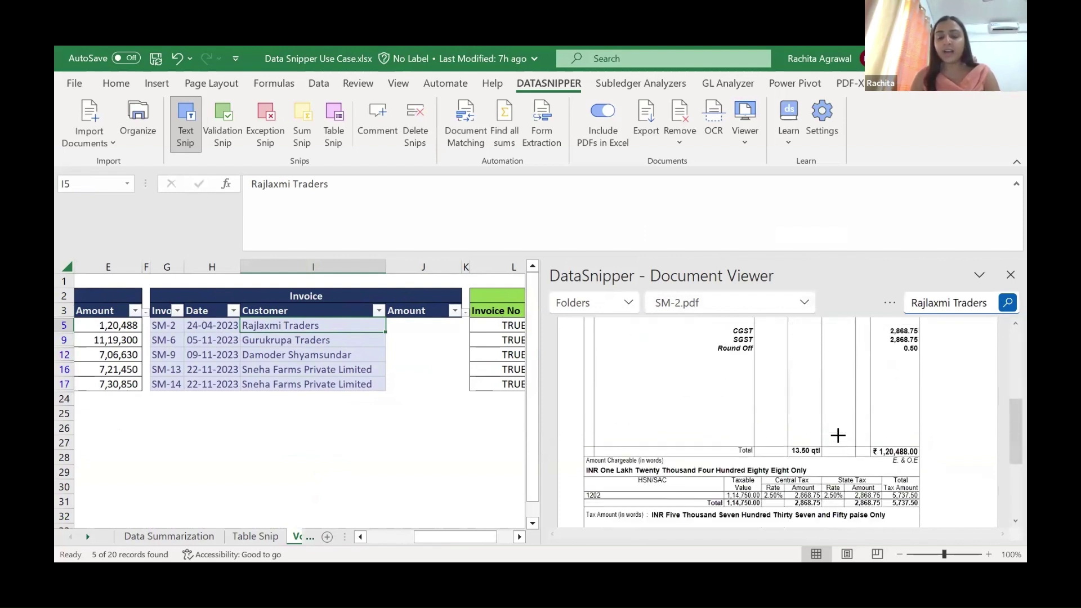
left_click(187, 130)
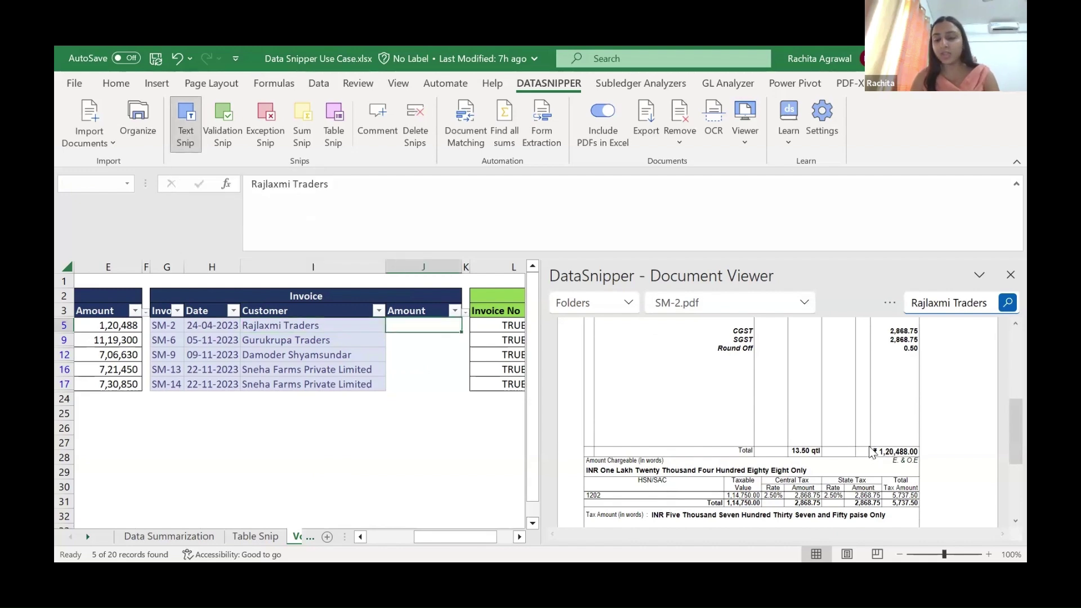
left_click_drag(870, 449, 921, 463)
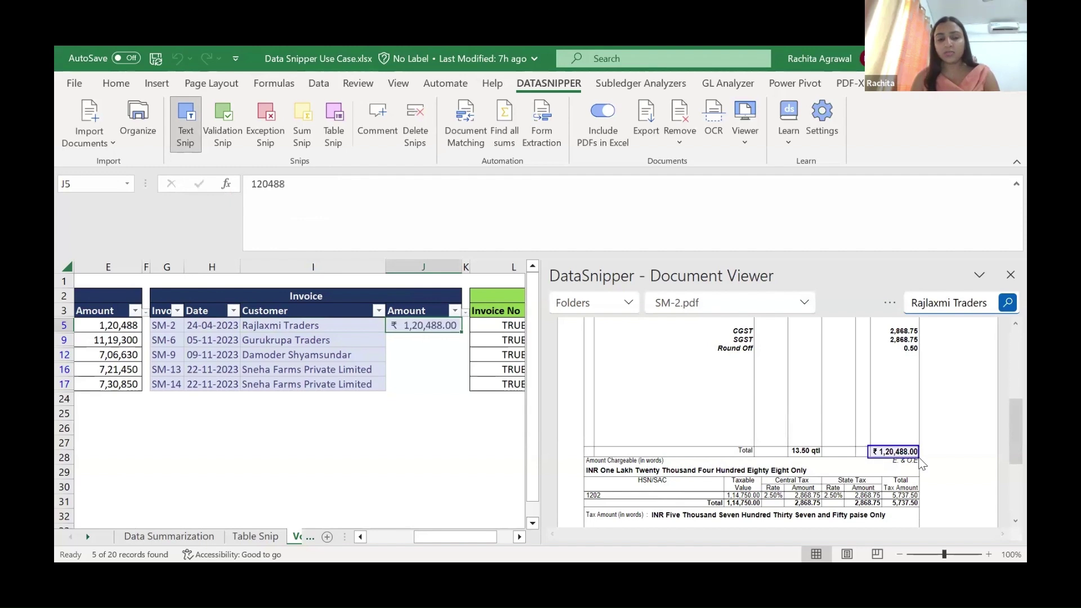
Snip the SM-6 and SM-9 totals, ₹11,19,300.00 and ₹7,06,630.00, into J9 and J12
left_click(356, 343)
scroll(855, 453, "down", 5)
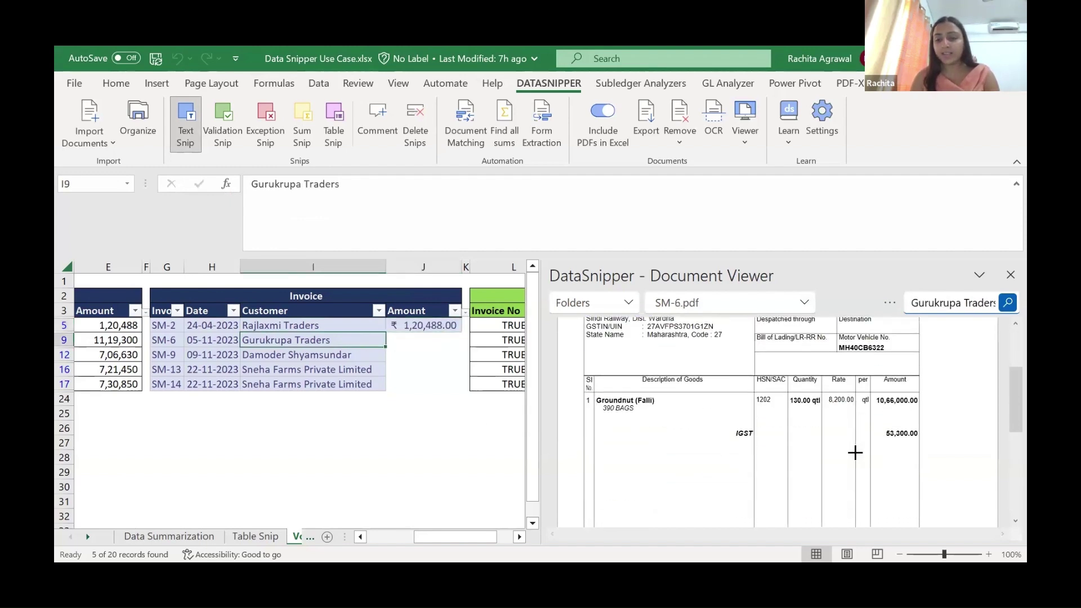
scroll(856, 453, "down", 1)
key("Right")
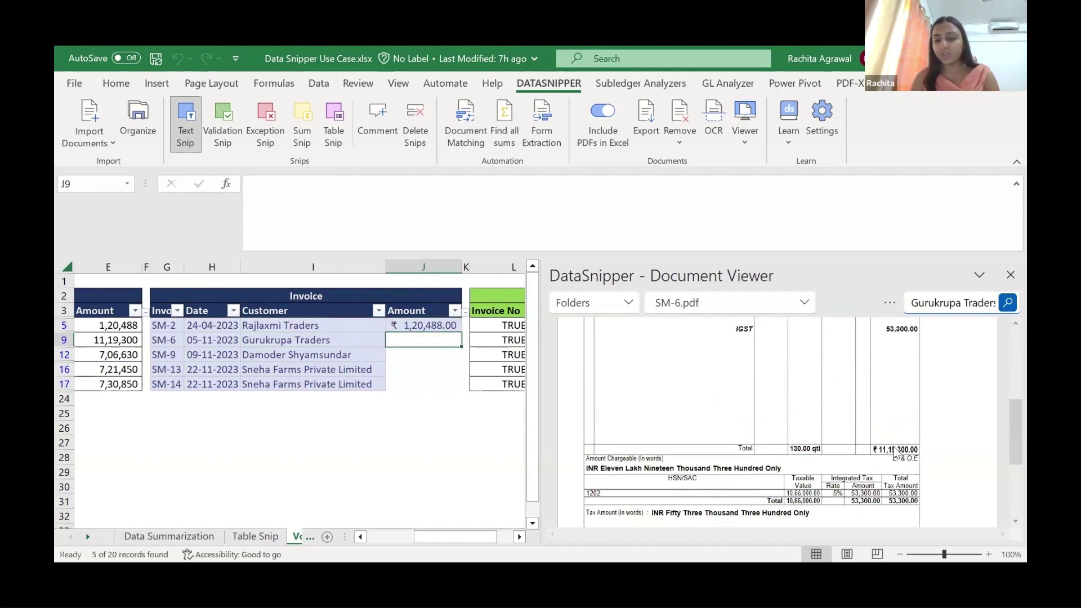
left_click_drag(869, 443, 921, 455)
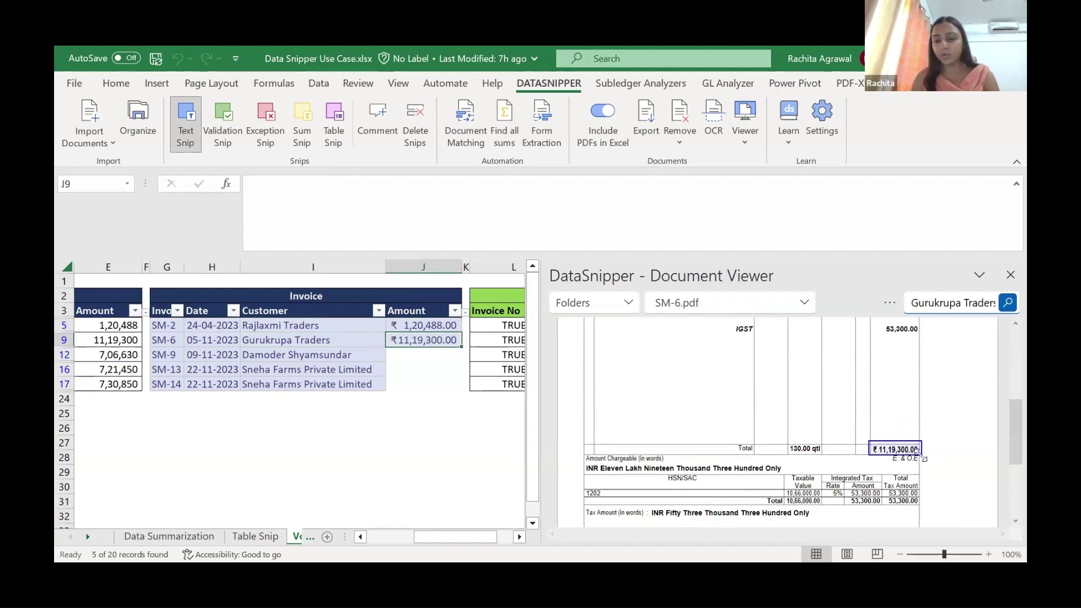
left_click(362, 355)
scroll(856, 381, "down", 5)
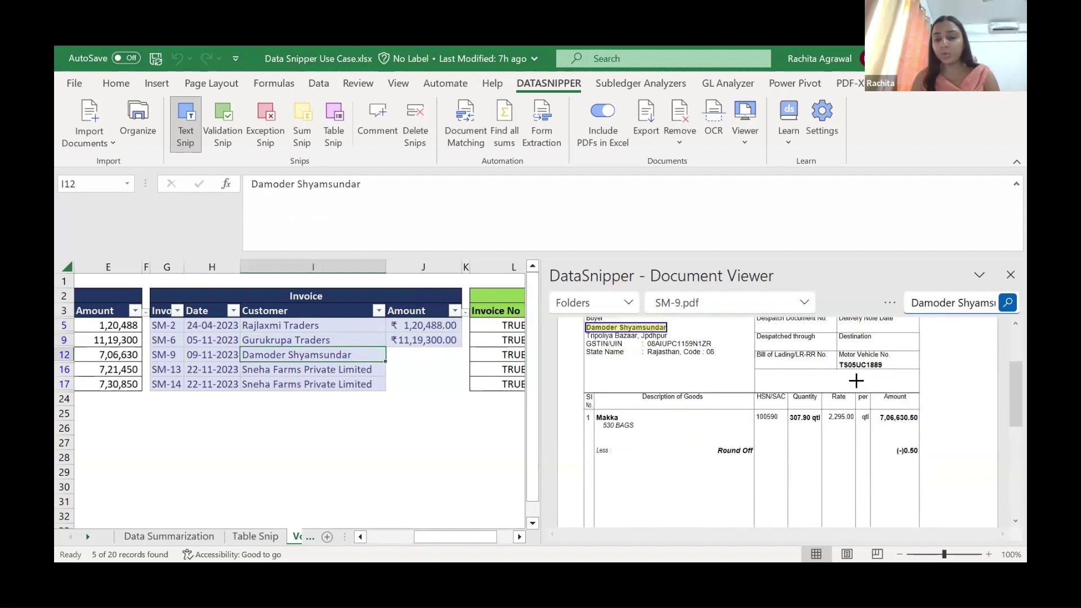
scroll(856, 381, "down", 2)
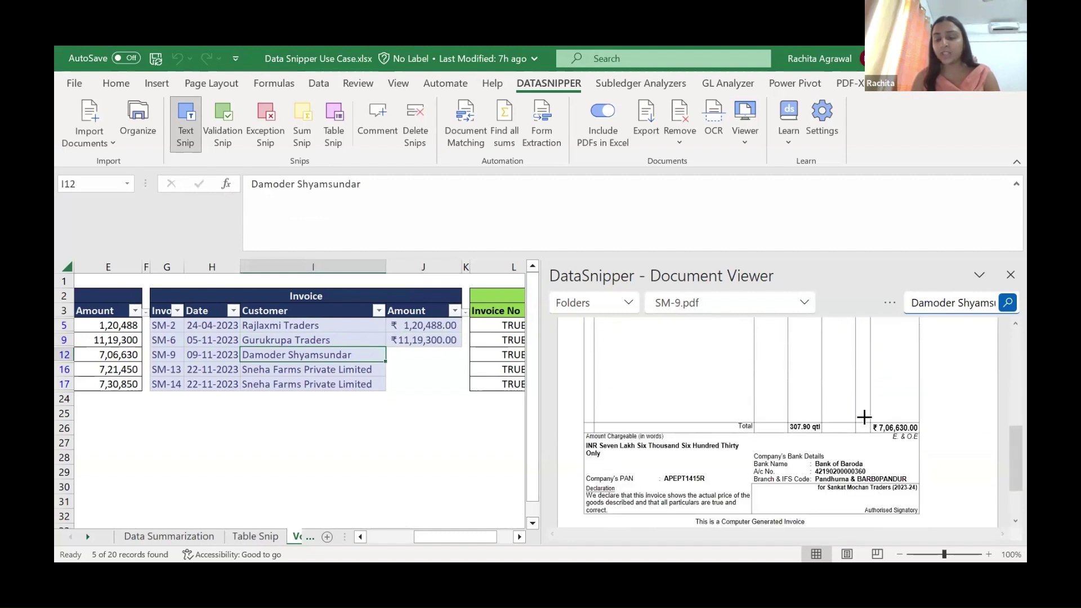
key("Right")
left_click_drag(864, 417, 927, 435)
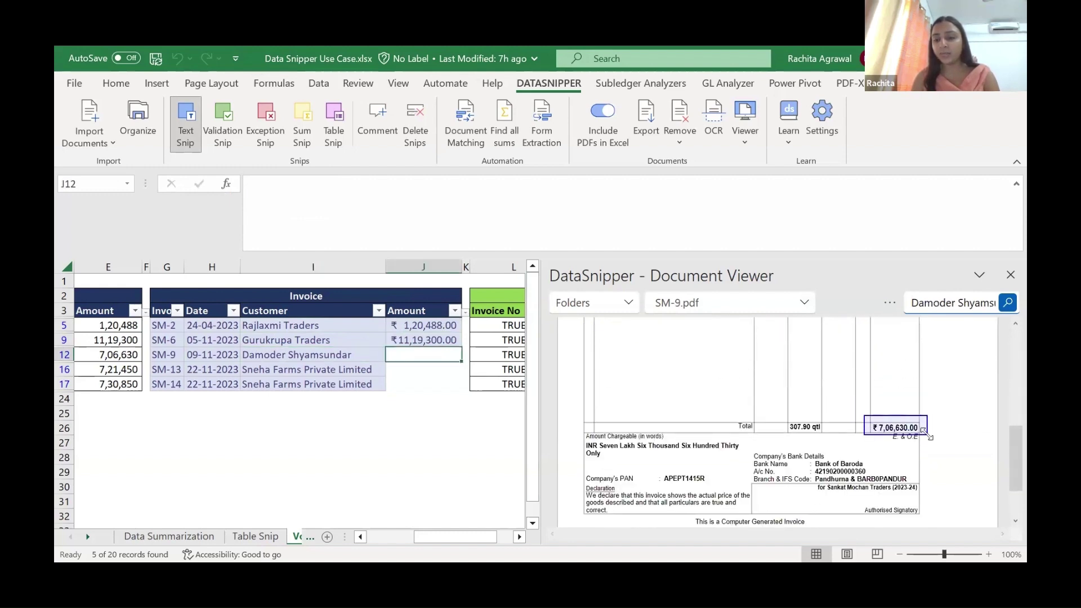
Snip the SM-13 total into J16, deleting the faulty snip and redoing it as ₹7,21,450.00
left_click(363, 370)
scroll(811, 404, "down", 5)
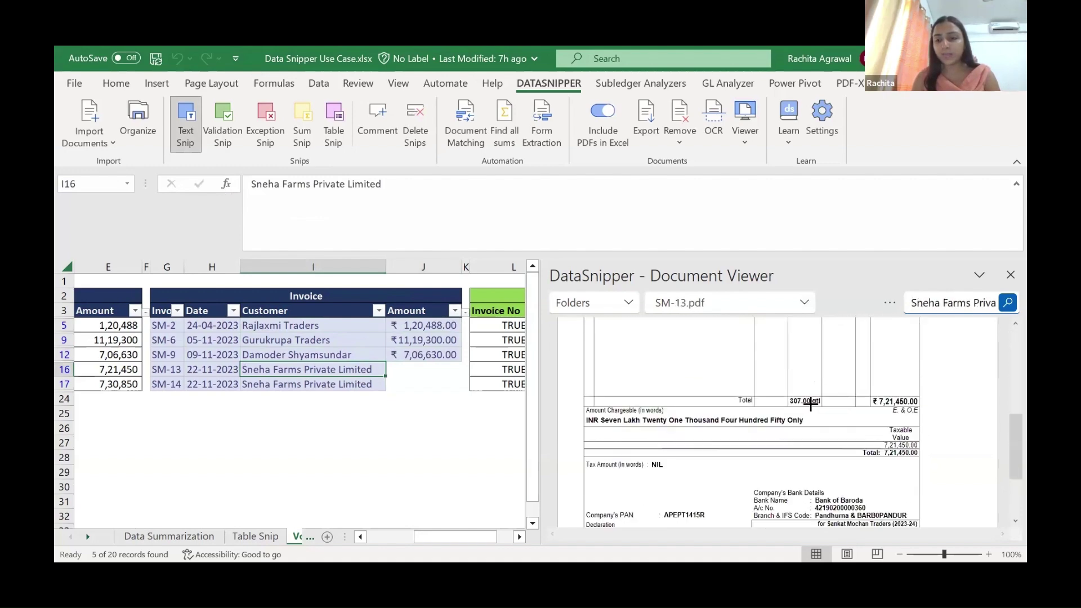
key("Right")
left_click_drag(871, 394, 923, 411)
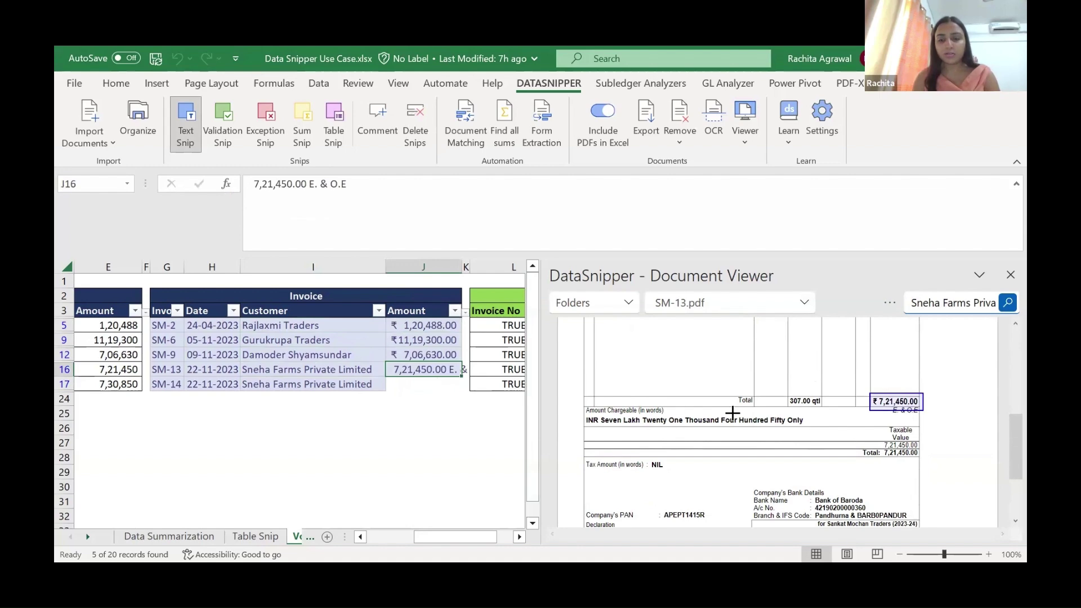
left_click(417, 115)
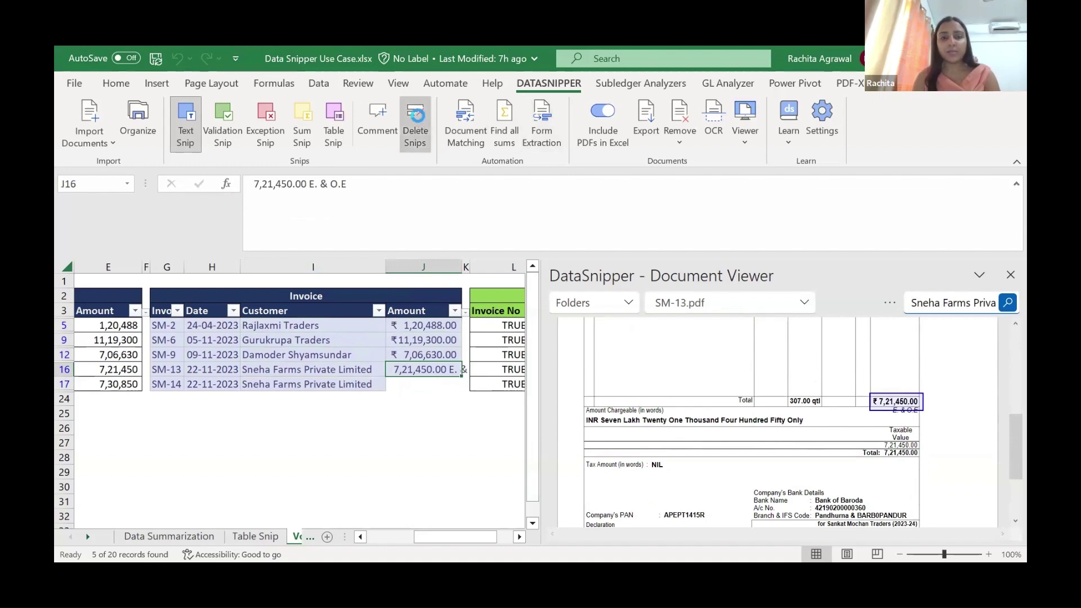
left_click(376, 372)
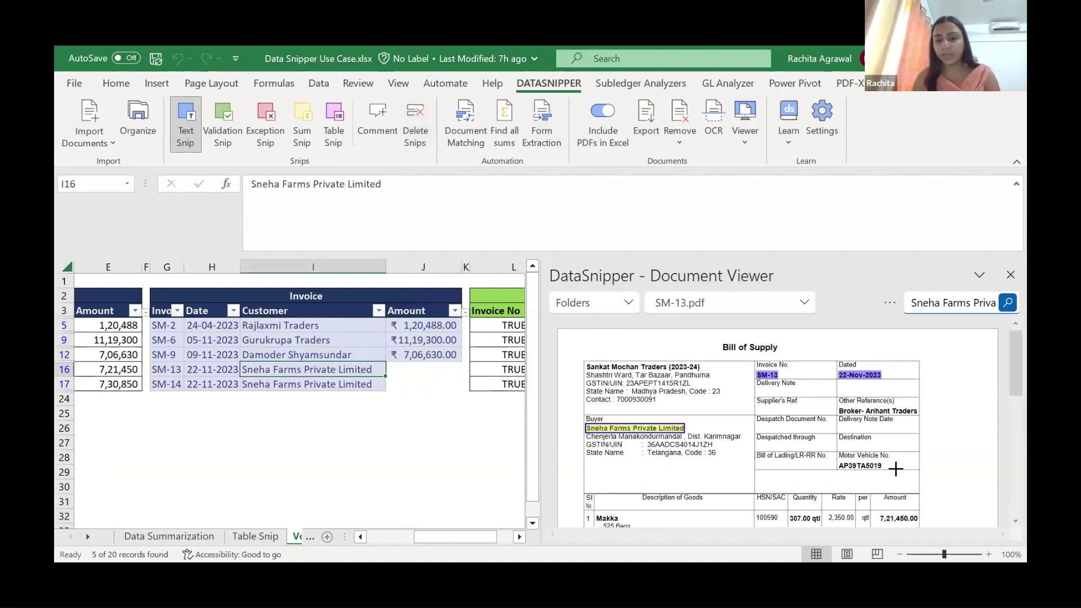
scroll(895, 469, "down", 5)
scroll(895, 470, "up", 3)
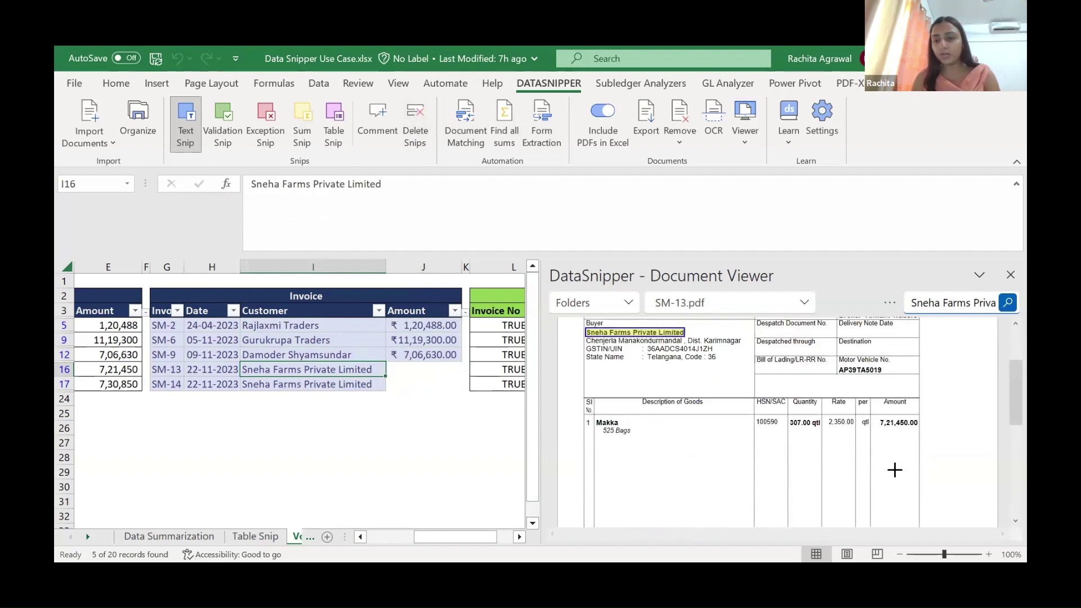
scroll(895, 470, "down", 5)
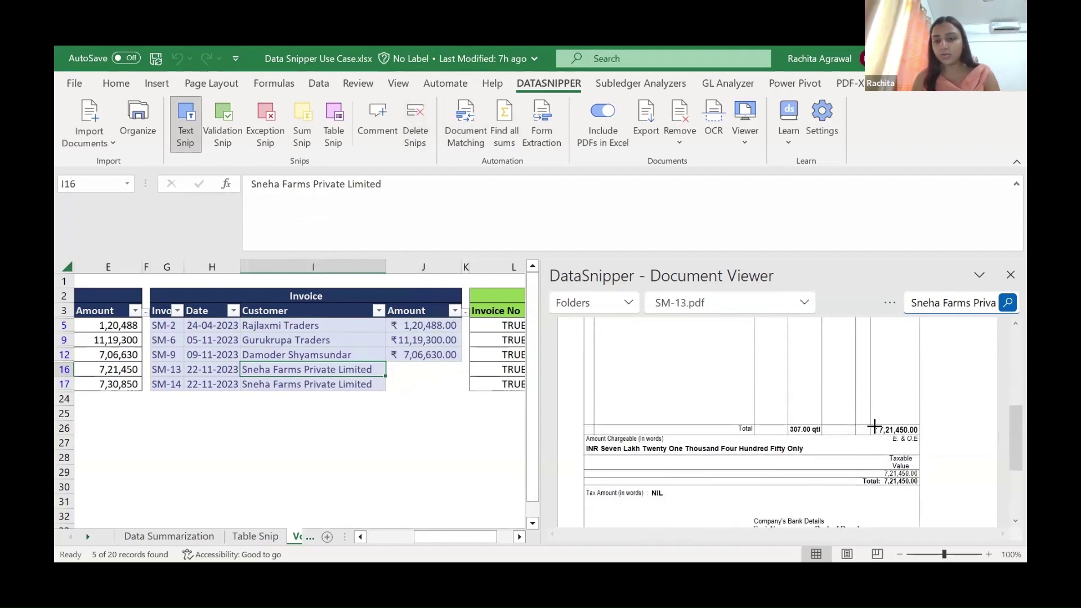
key("Right")
left_click_drag(871, 424, 922, 440)
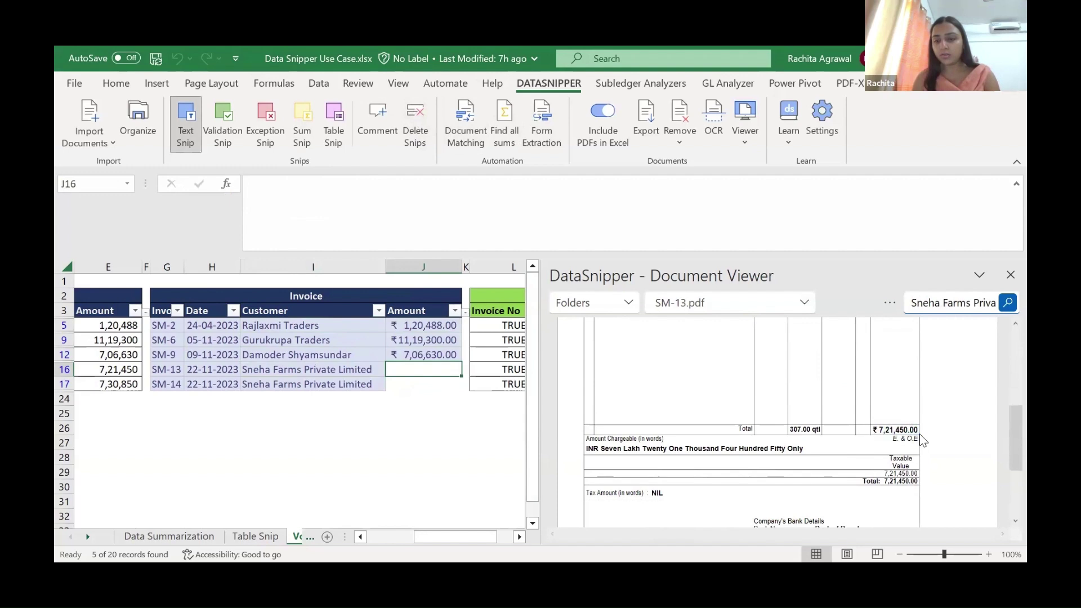
Snip the SM-14 invoice total ₹7,30,850.00 into J17
left_click(370, 385)
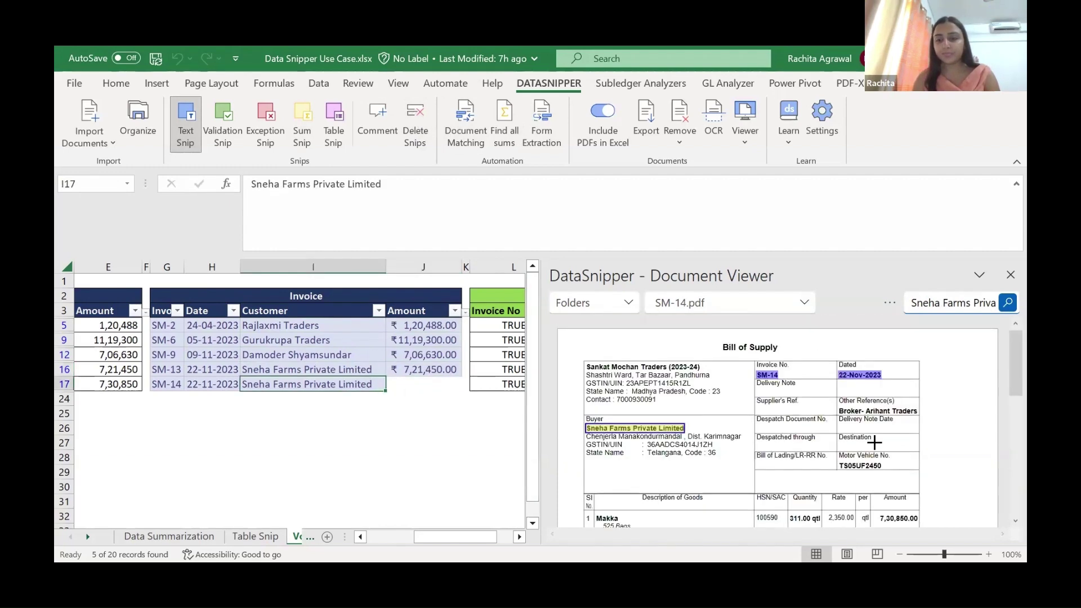
scroll(875, 442, "down", 5)
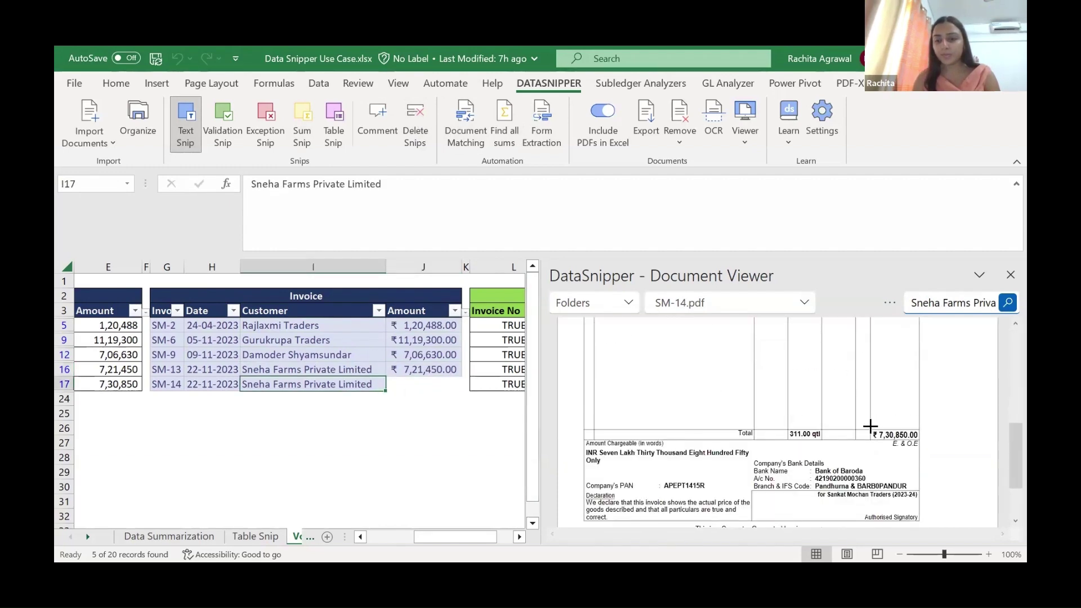
key("Right")
left_click_drag(871, 427, 922, 449)
Clear the filter to show all 20 invoices and format column J amounts as Comma numbers
left_click(1009, 275)
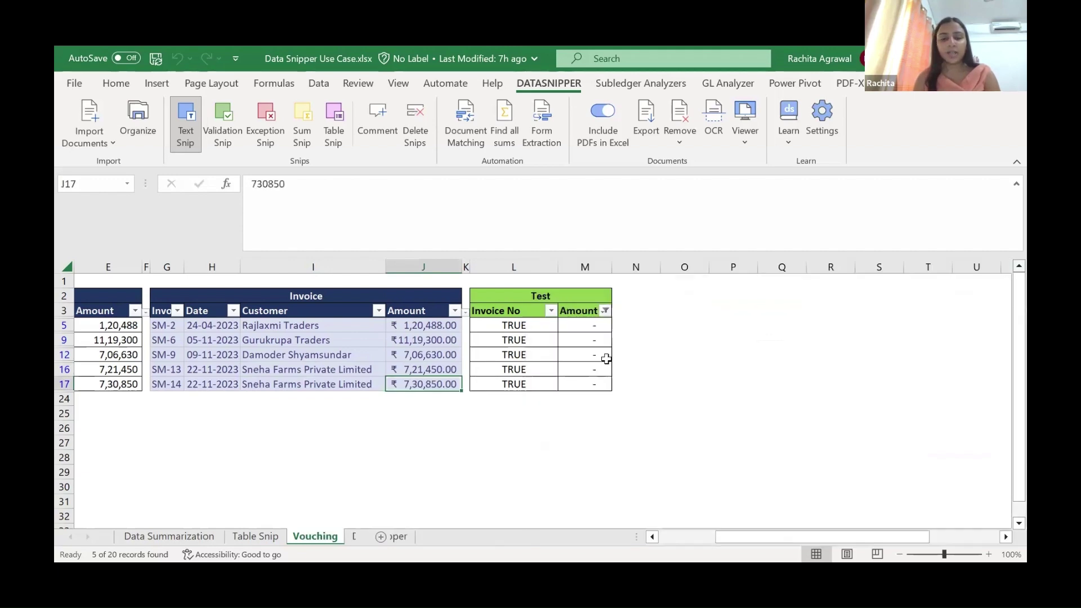
left_click(457, 327)
key("alt+a")
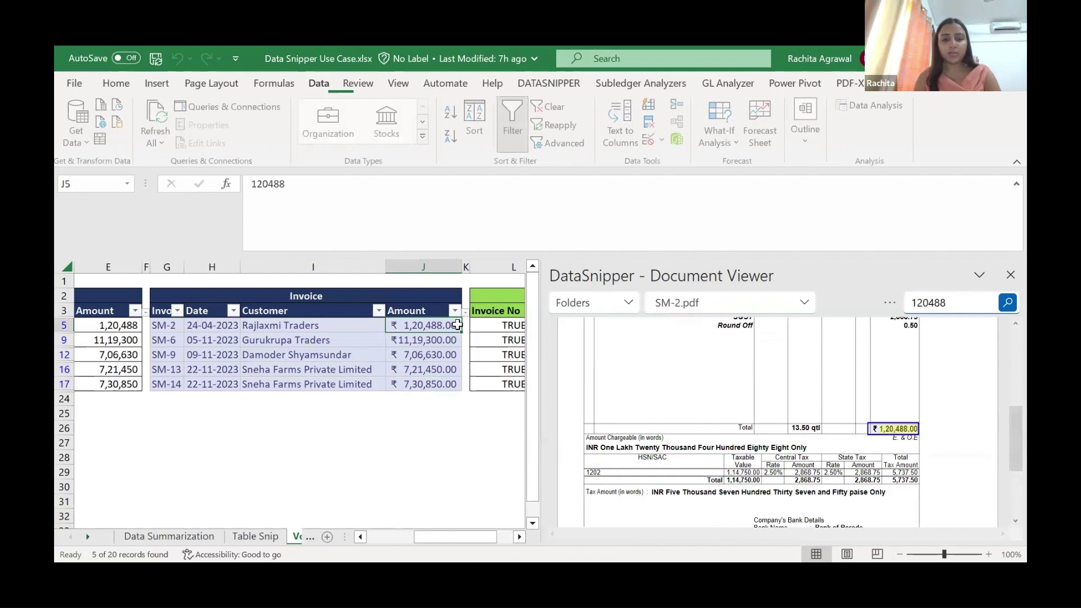
key("c")
key("ctrl+space")
scroll(457, 325, "down", 2)
key("alt+h")
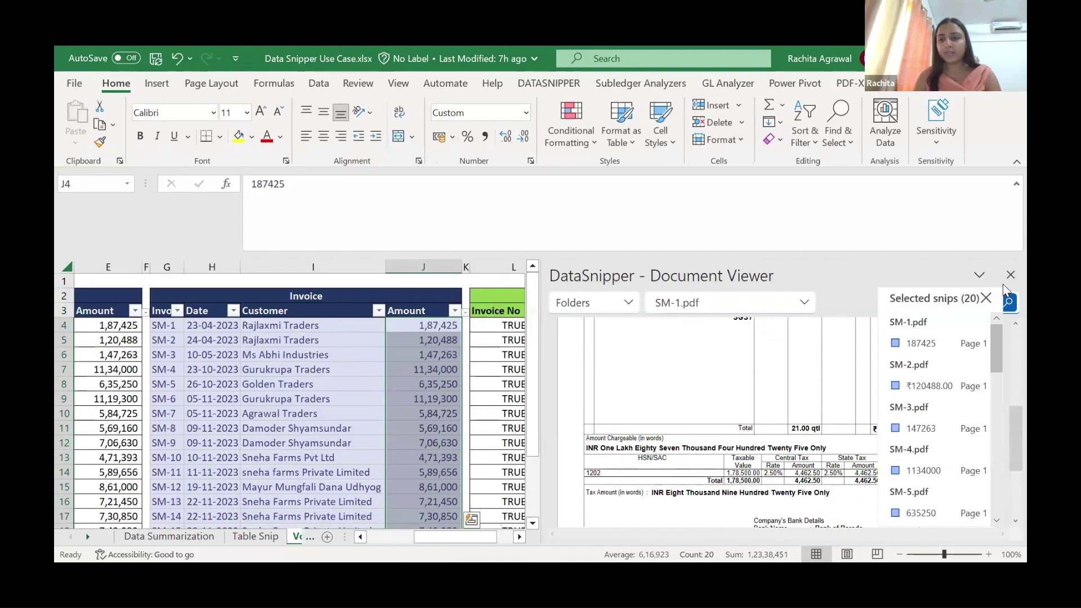
Close the Document Viewer, verify the Test Amount filter is cleared, and return to the sheet start
left_click(1009, 276)
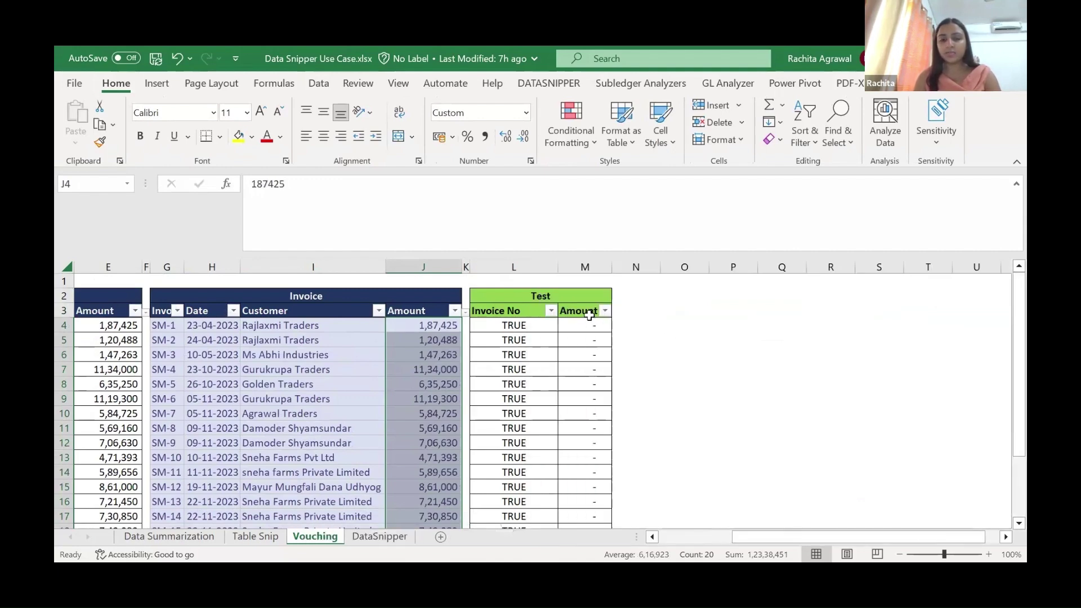
left_click(587, 312)
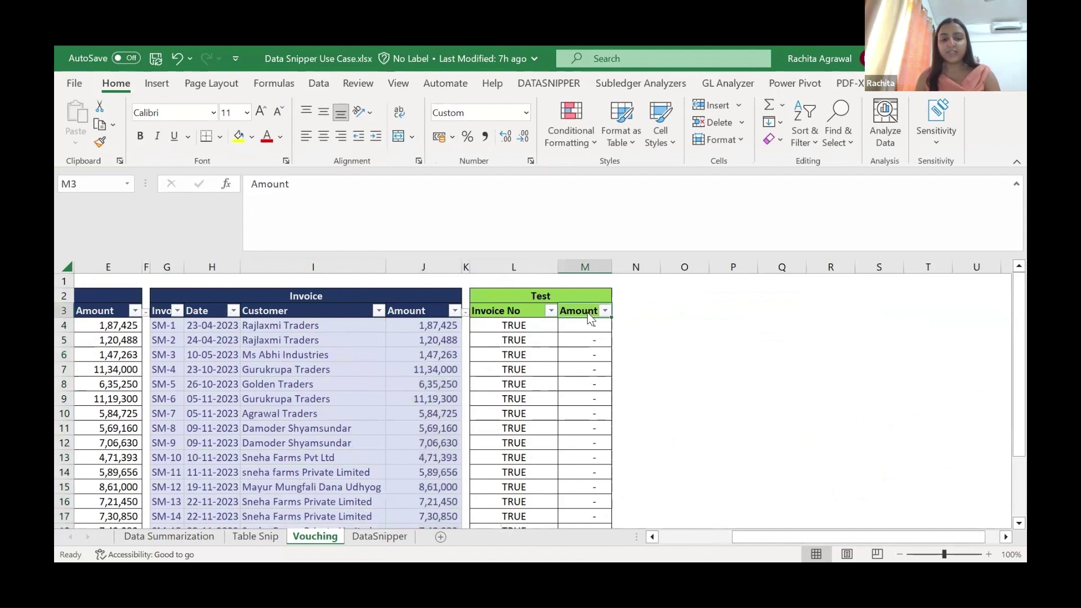
key("alt+Down")
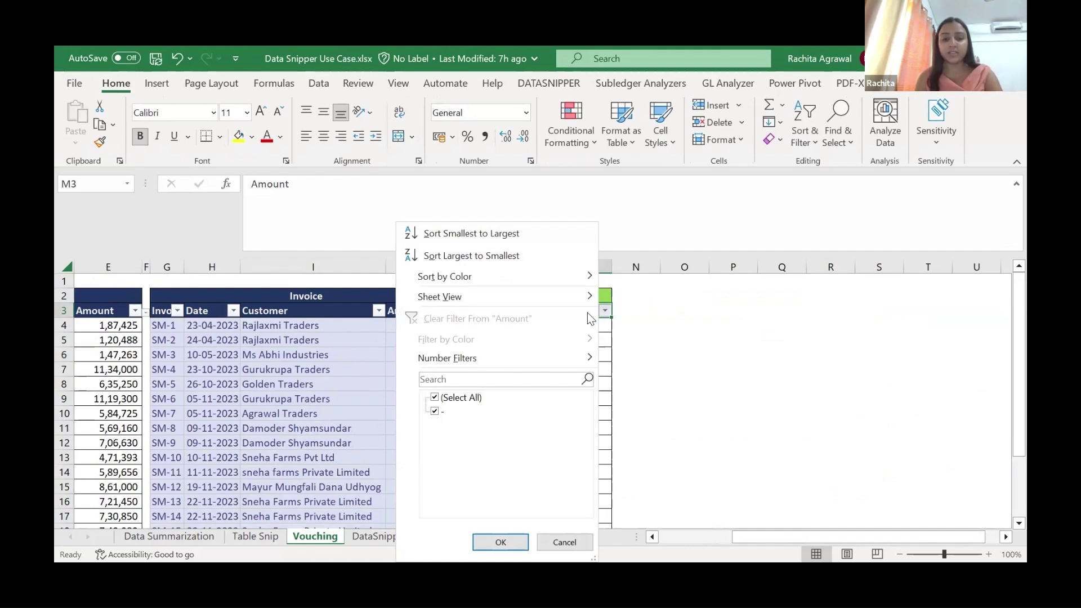
key("Escape")
key("Home")
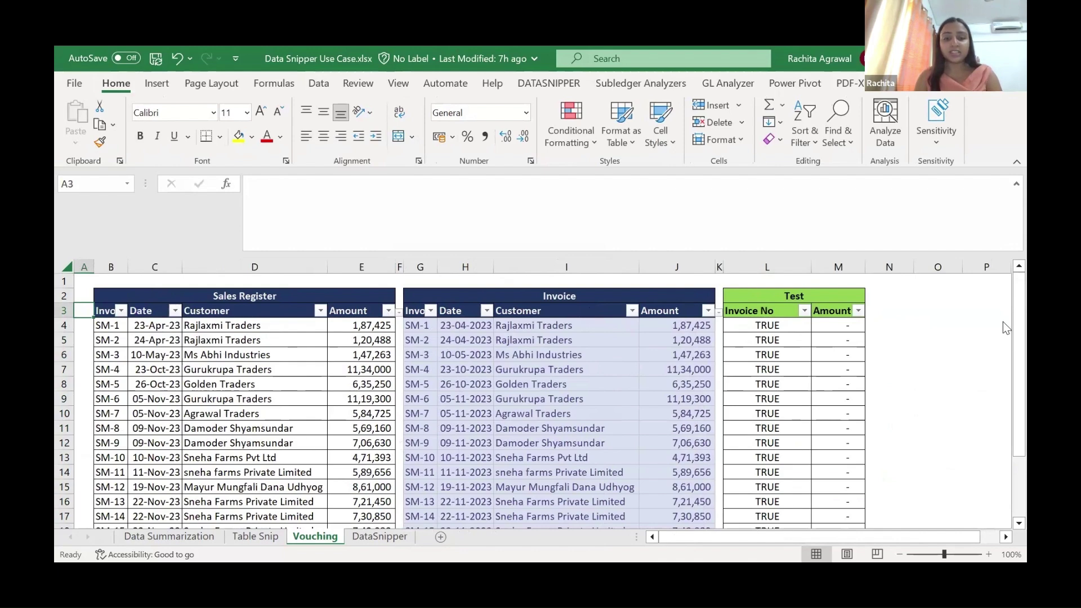
Switch to the Table Snip sheet and select Particulars cell C12
key("ctrl+Page_Up")
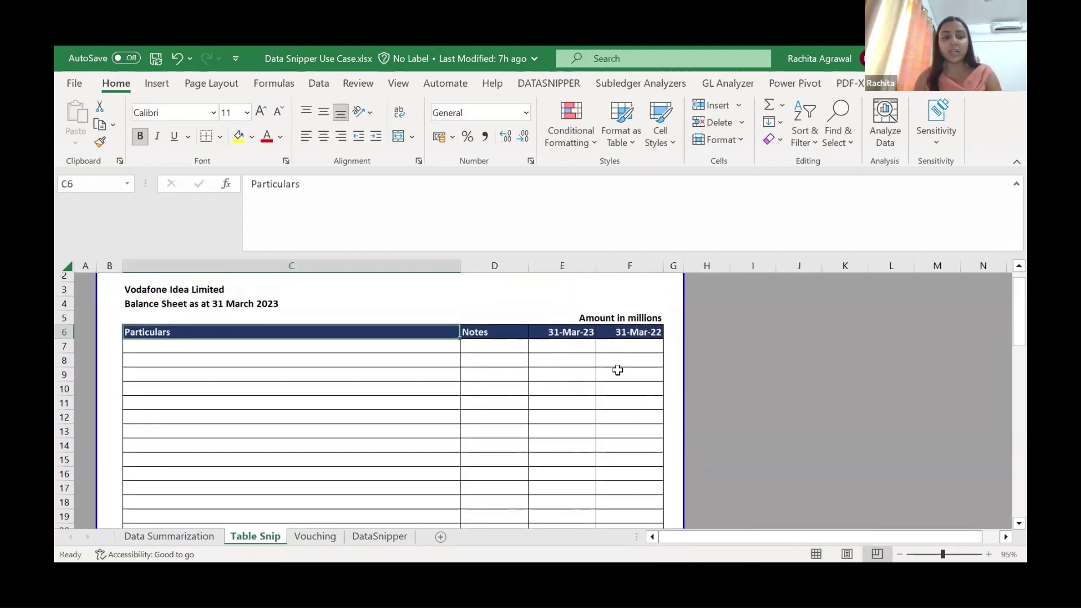
left_click(839, 422)
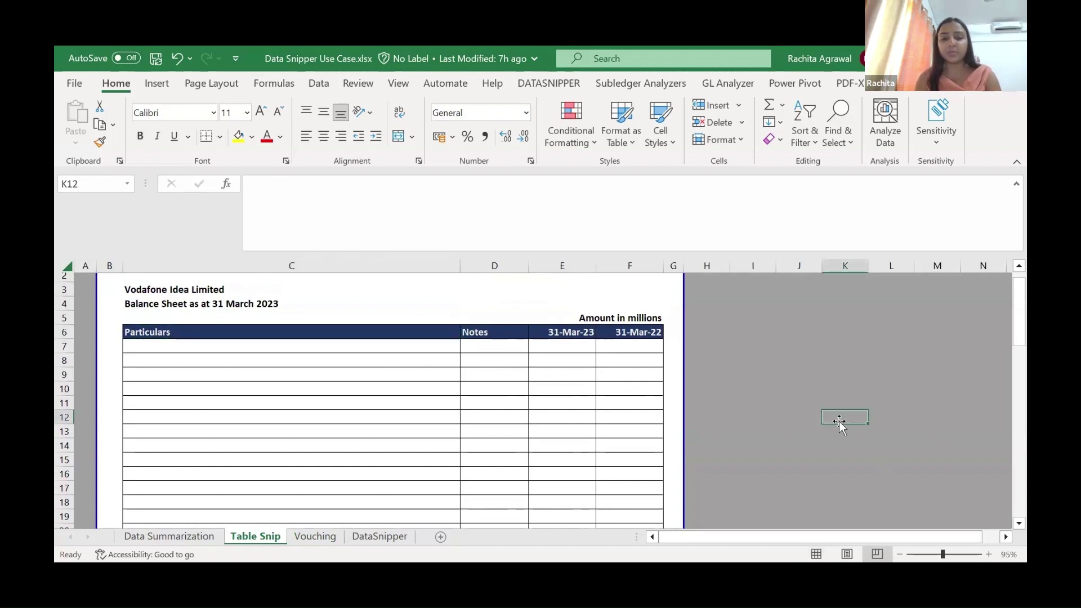
key("Left")
key("Left")
key("Left")
key("Left")
key("Left")
key("Left")
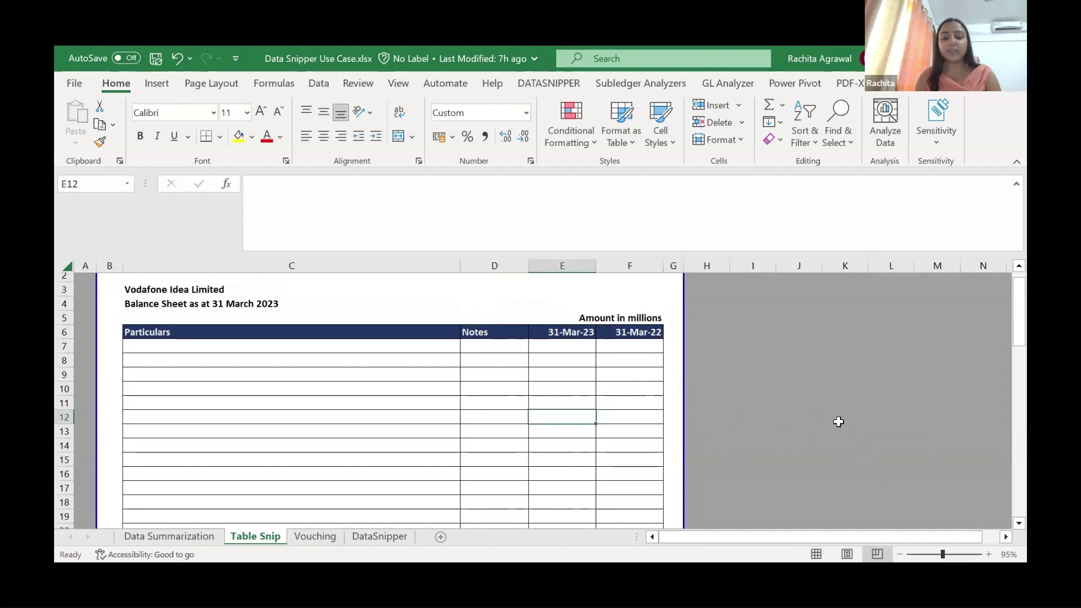
key("Left")
key("Left")
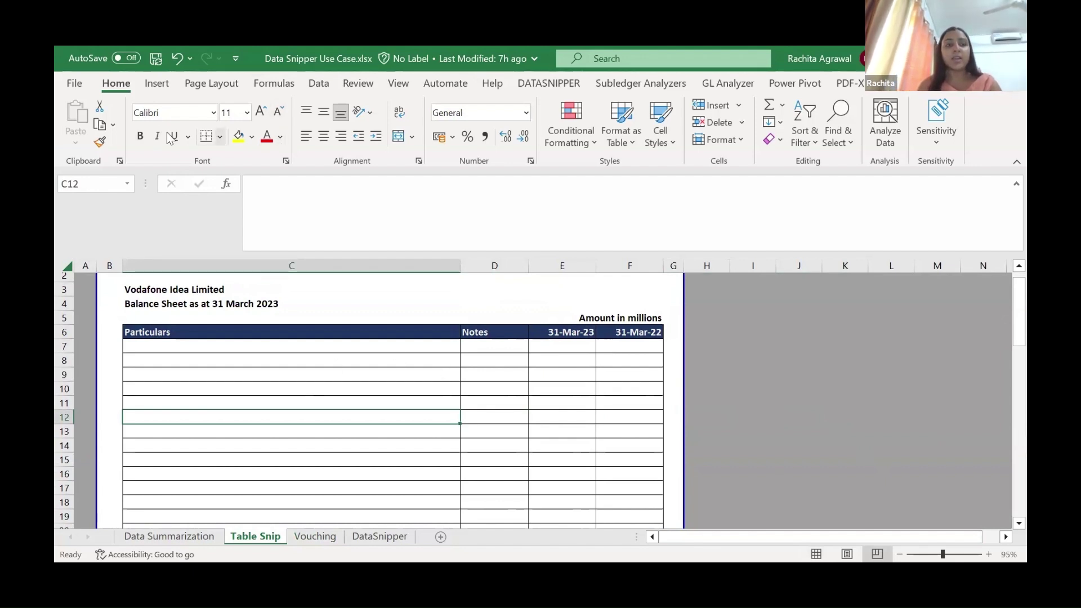
Import Voda FS 2023.pdf into DataSnipper as a document
left_click(540, 85)
left_click(95, 136)
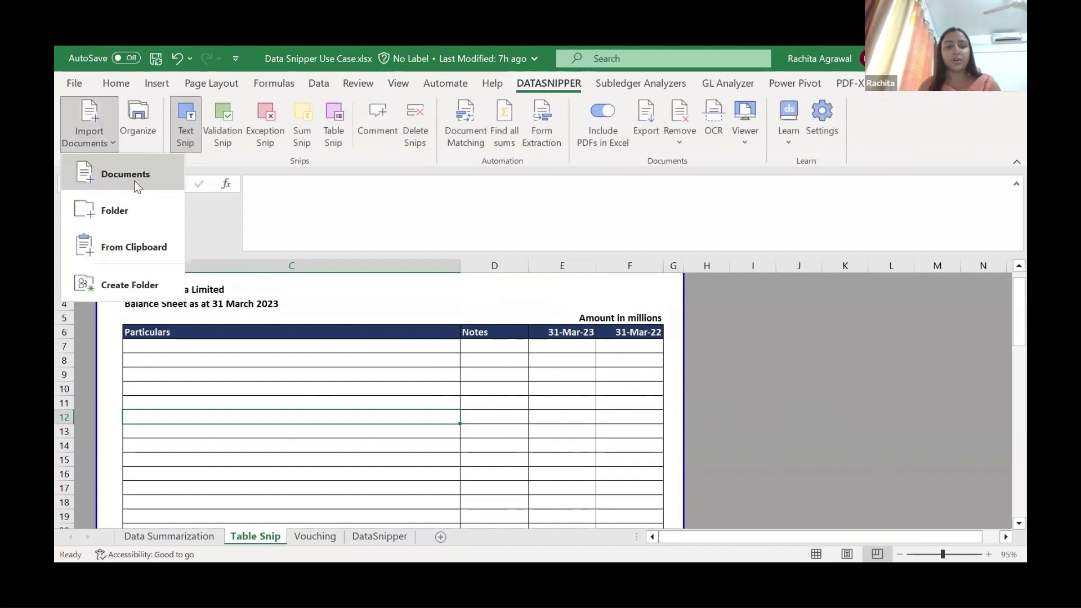
left_click(134, 181)
left_click(261, 202)
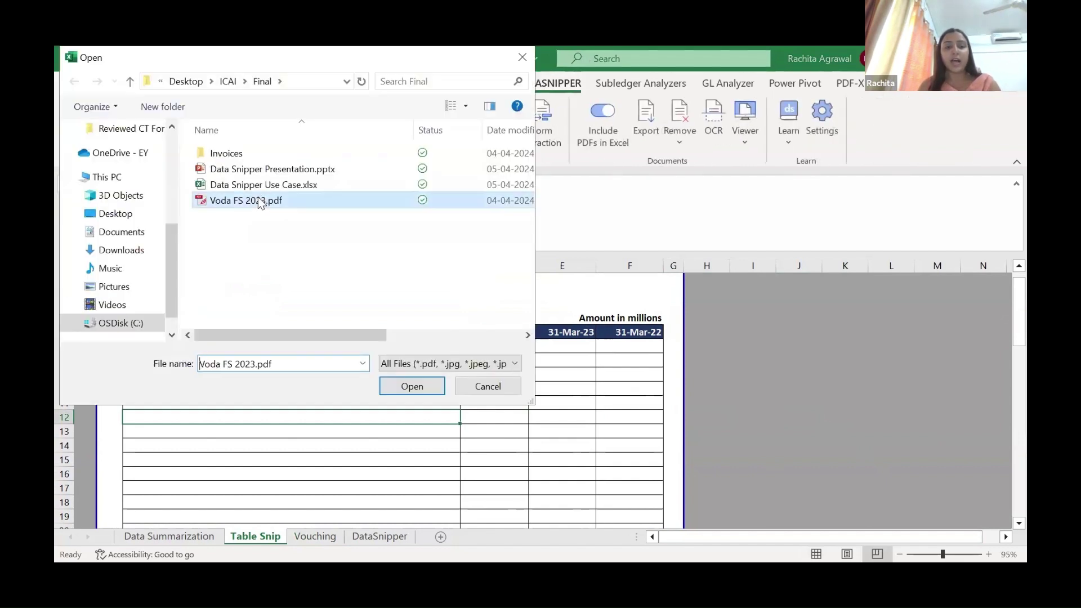
double_click(261, 202)
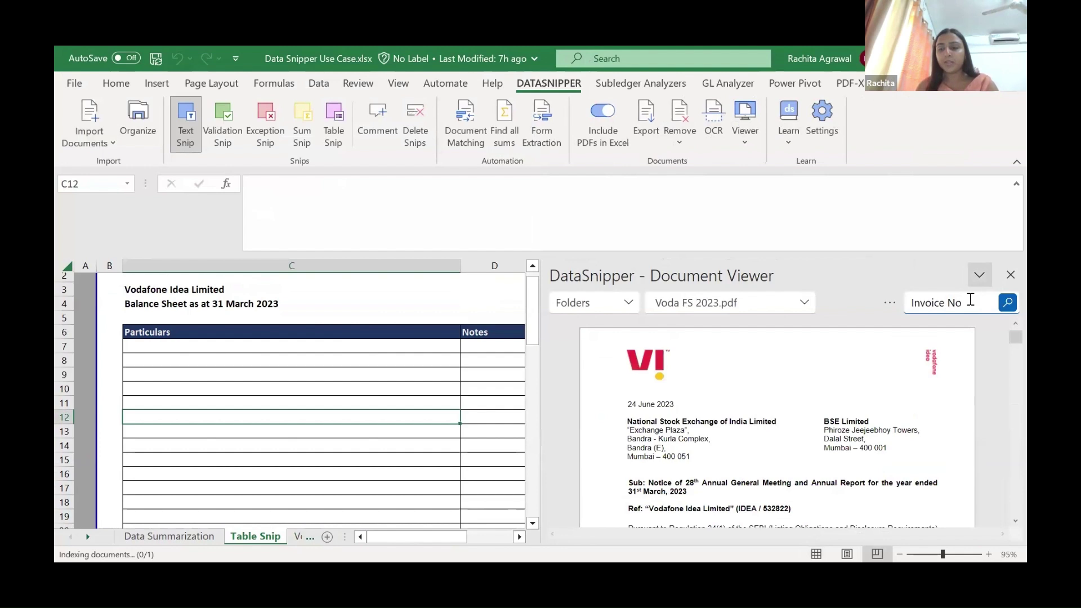
Search the PDF for 'balance Sheet as at' and open the Balance Sheet page
left_click(971, 299)
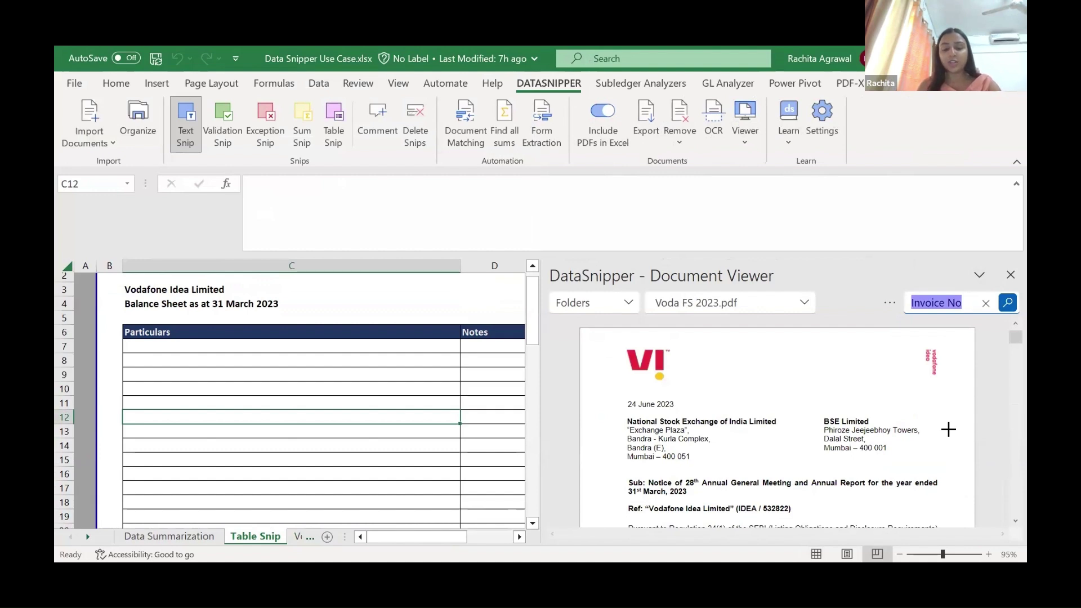
type("balance")
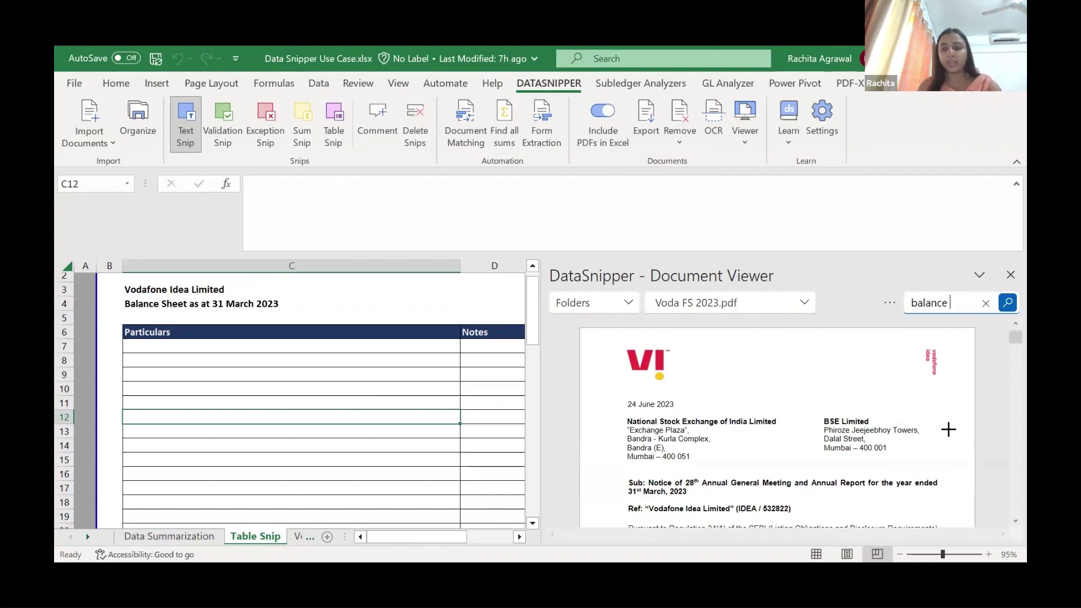
type(" Sheet as at")
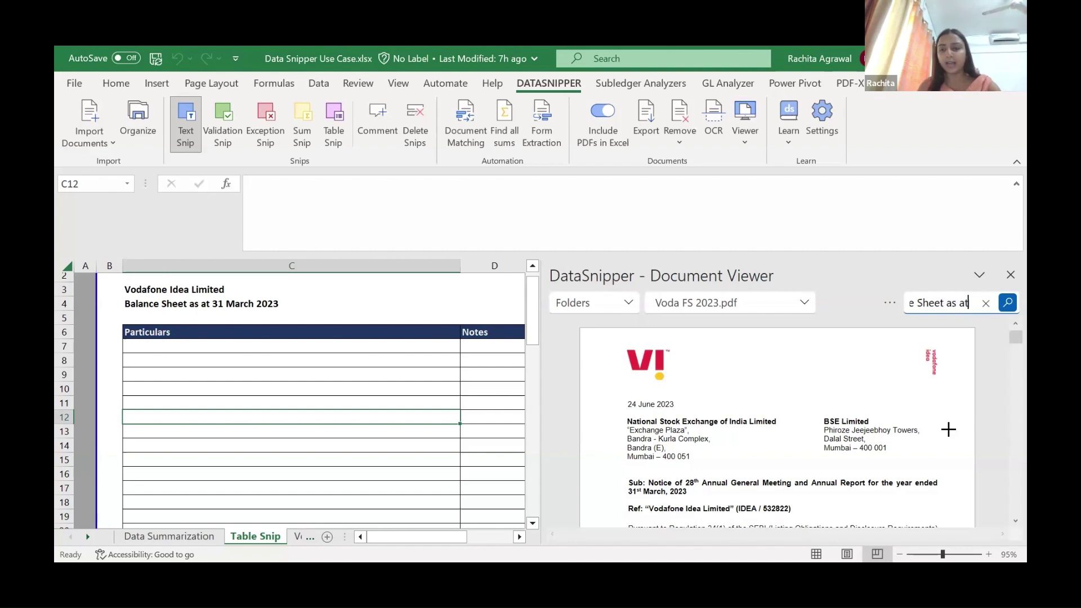
key("Return")
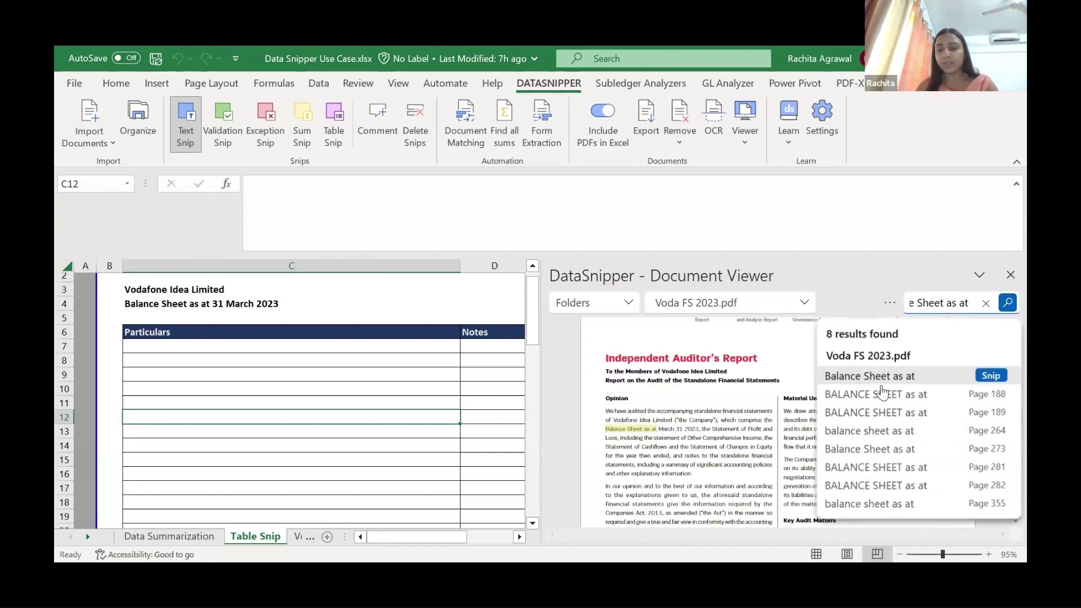
left_click(884, 399)
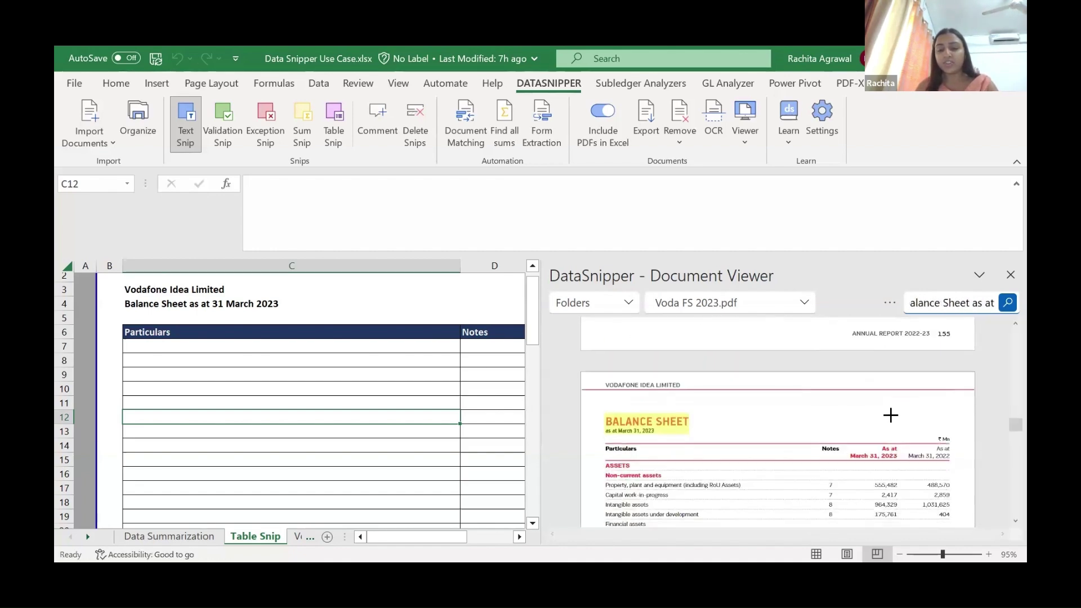
Text-snip the non-current assets rows into C12, then remove that snip
scroll(890, 415, "down", 2)
scroll(891, 415, "down", 2)
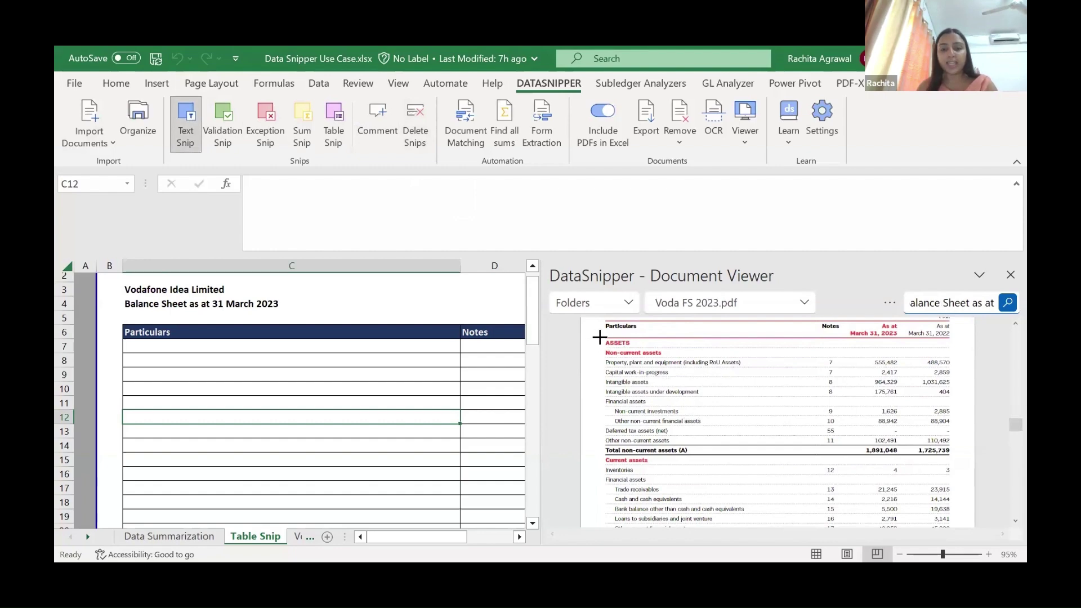
left_click_drag(600, 336, 952, 444)
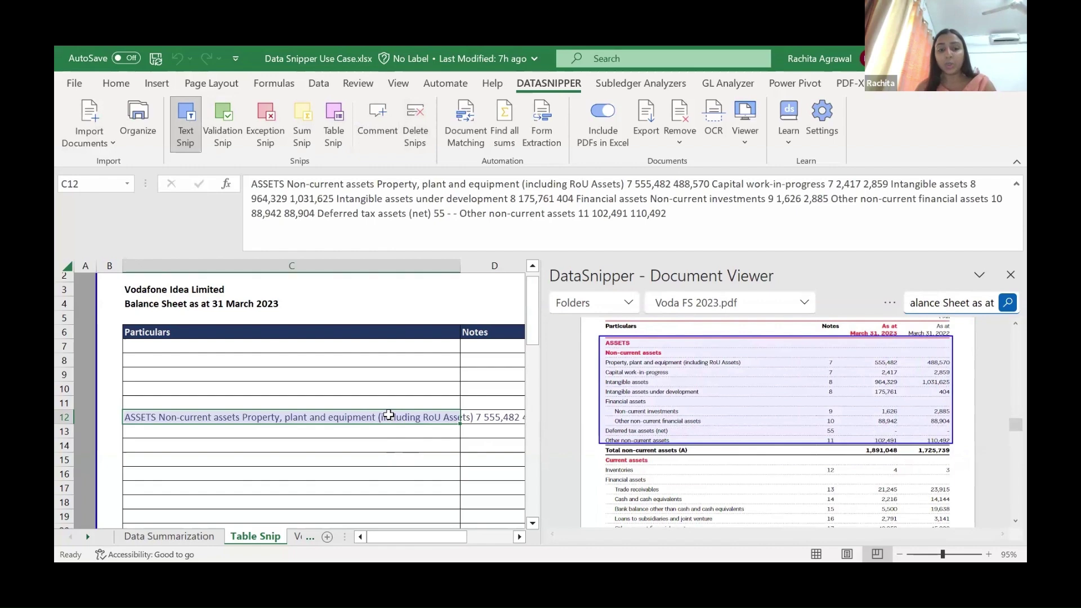
key("Delete")
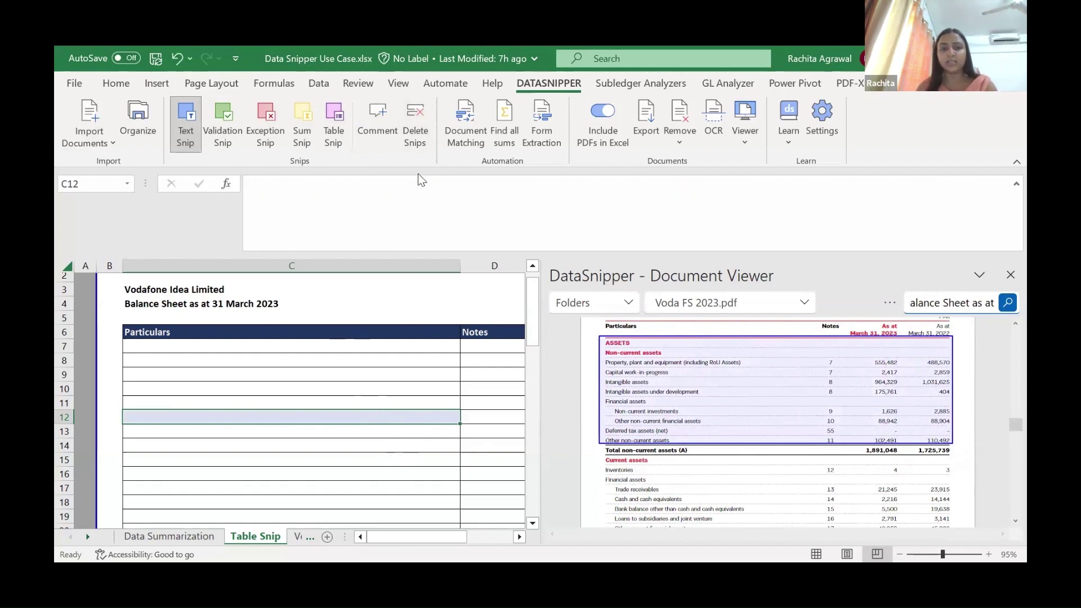
Delete the leftover snip and table-snip the balance sheet into C7, from Particulars to Total Equity and Liabilities
left_click(415, 125)
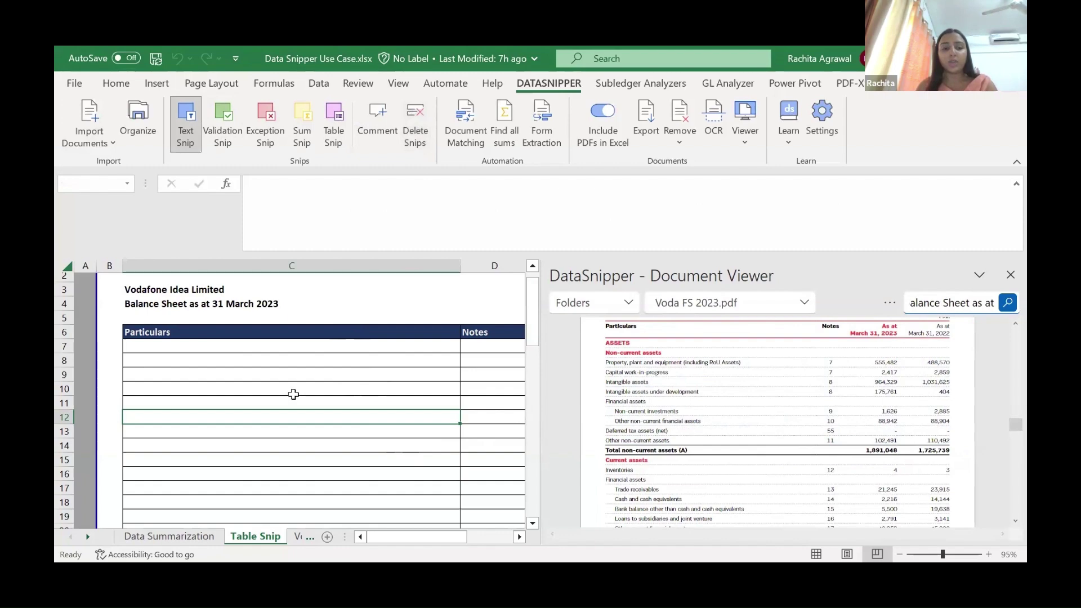
left_click(275, 343)
left_click(334, 121)
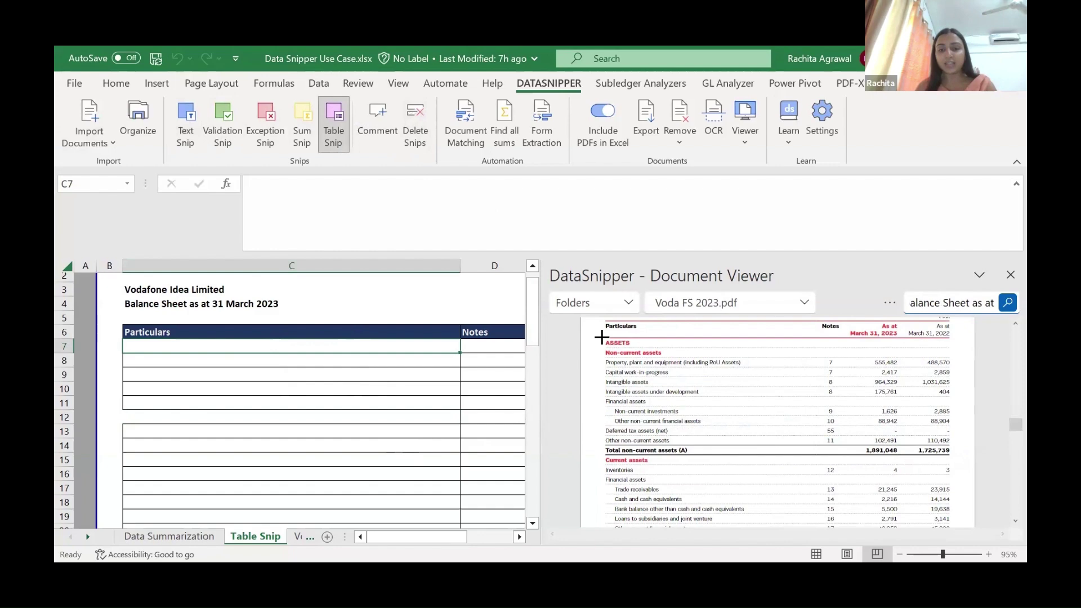
left_click_drag(601, 336, 951, 503)
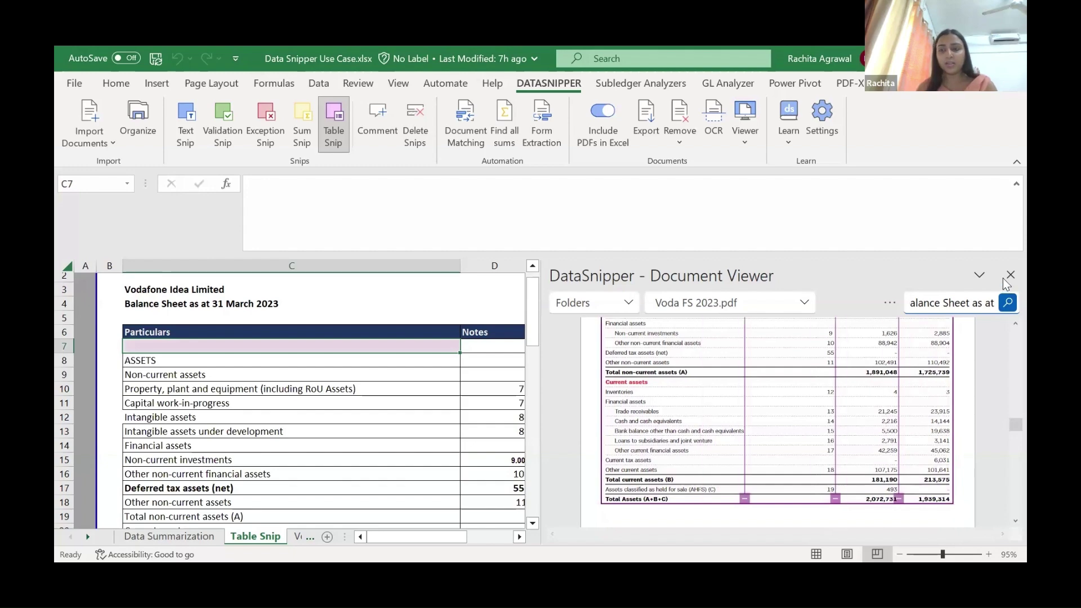
left_click_drag(935, 391, 884, 468)
scroll(884, 469, "down", 5)
scroll(884, 472, "down", 3)
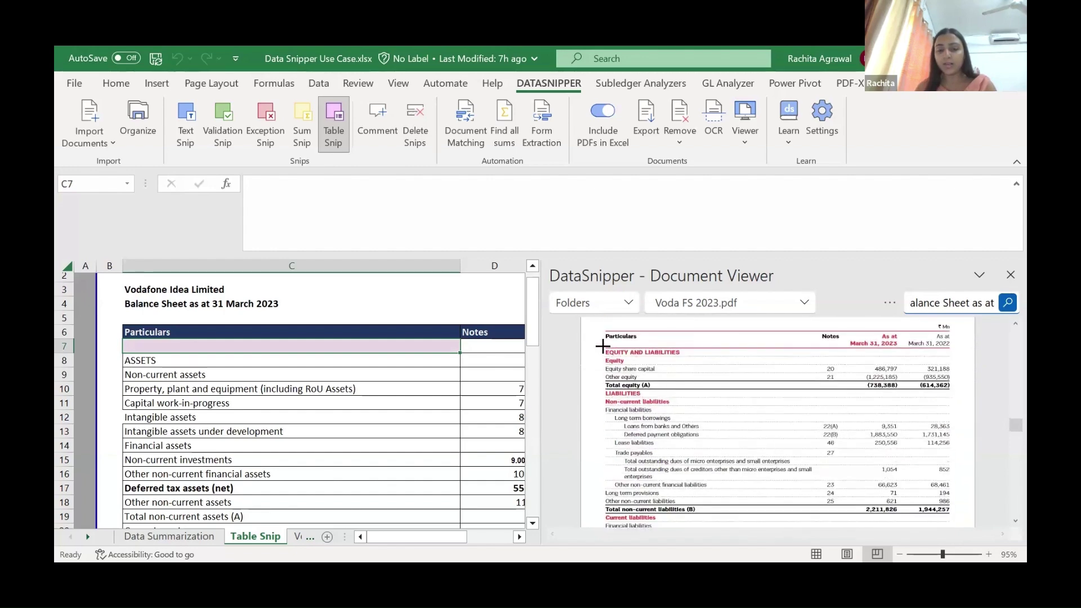
scroll(603, 345, "down", 3)
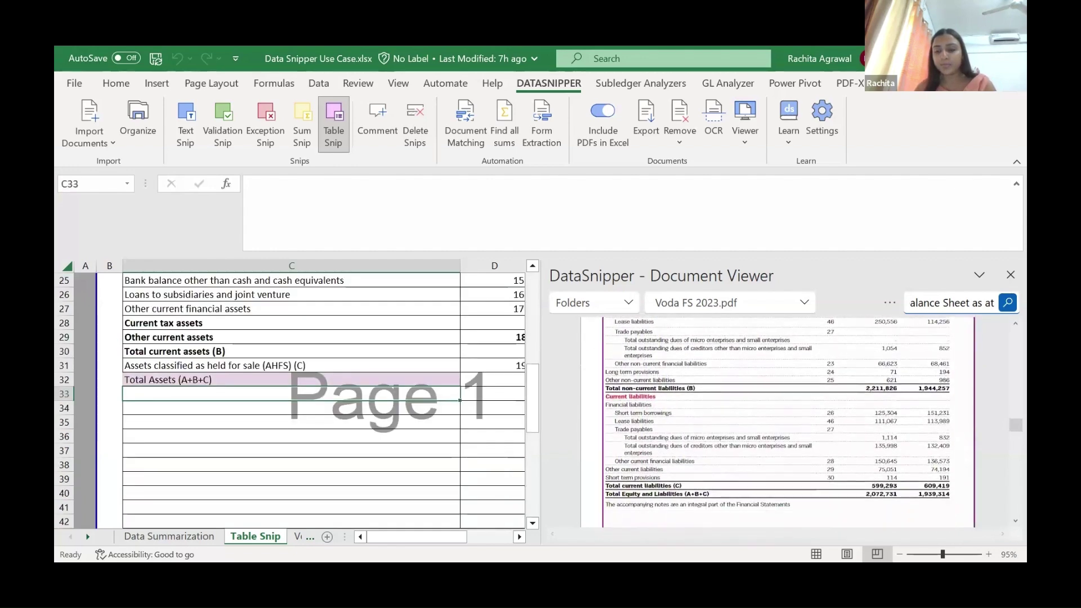
left_click_drag(975, 524, 964, 474)
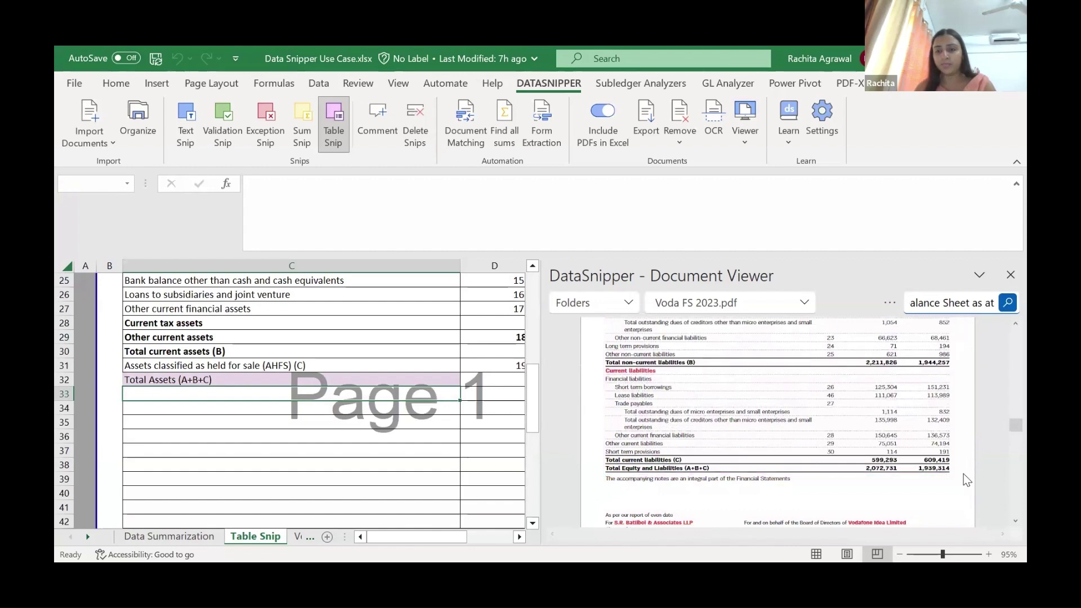
left_click(1011, 275)
Bold the ASSETS heading in C8 and the Non-current assets heading in C9
scroll(611, 352, "up", 1)
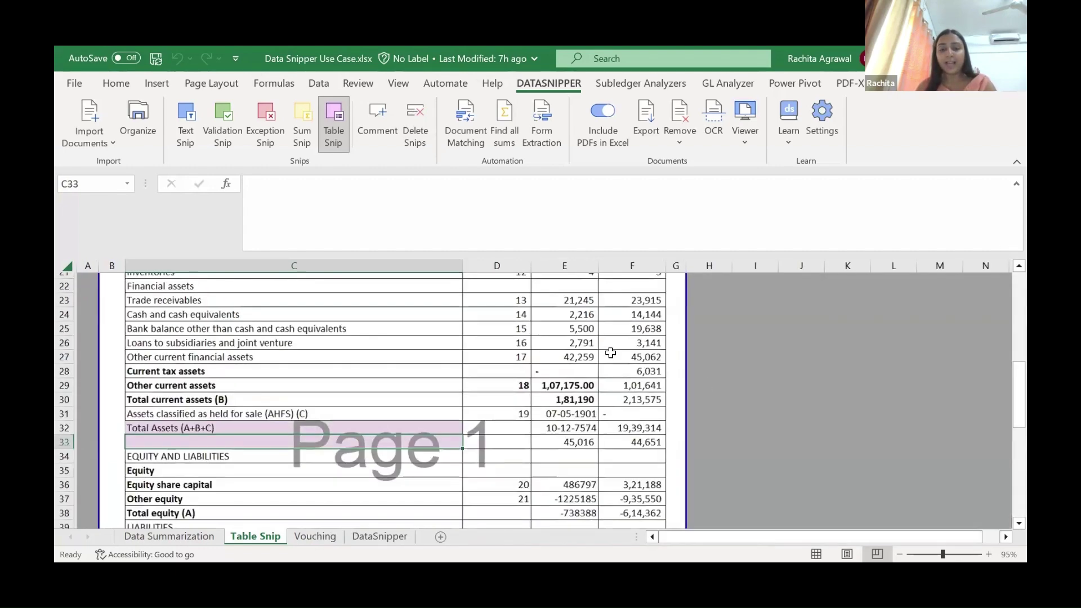
scroll(610, 353, "up", 5)
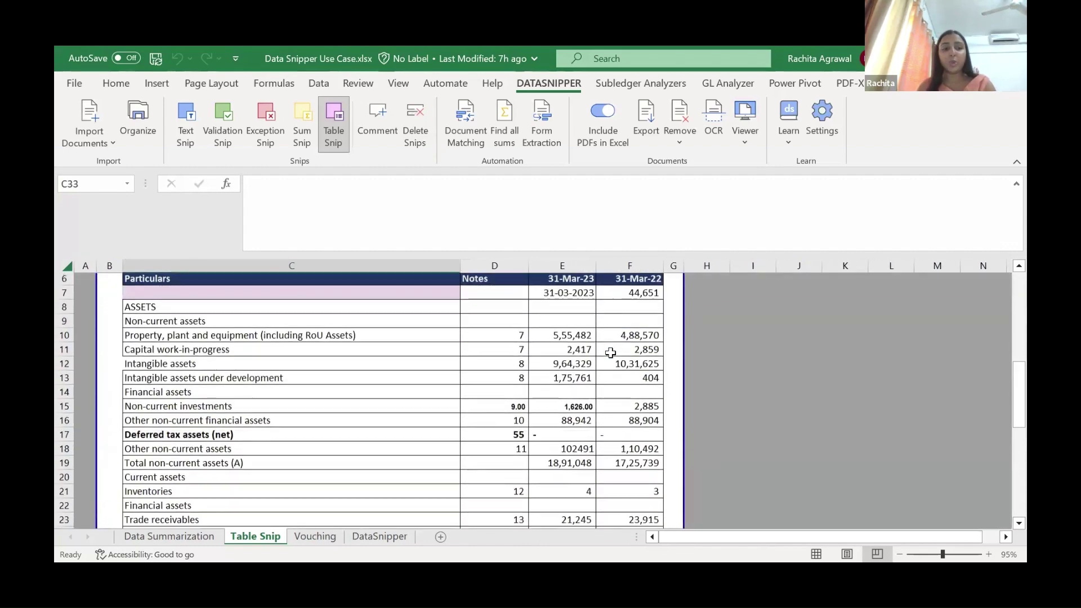
scroll(611, 353, "up", 1)
left_click(559, 344)
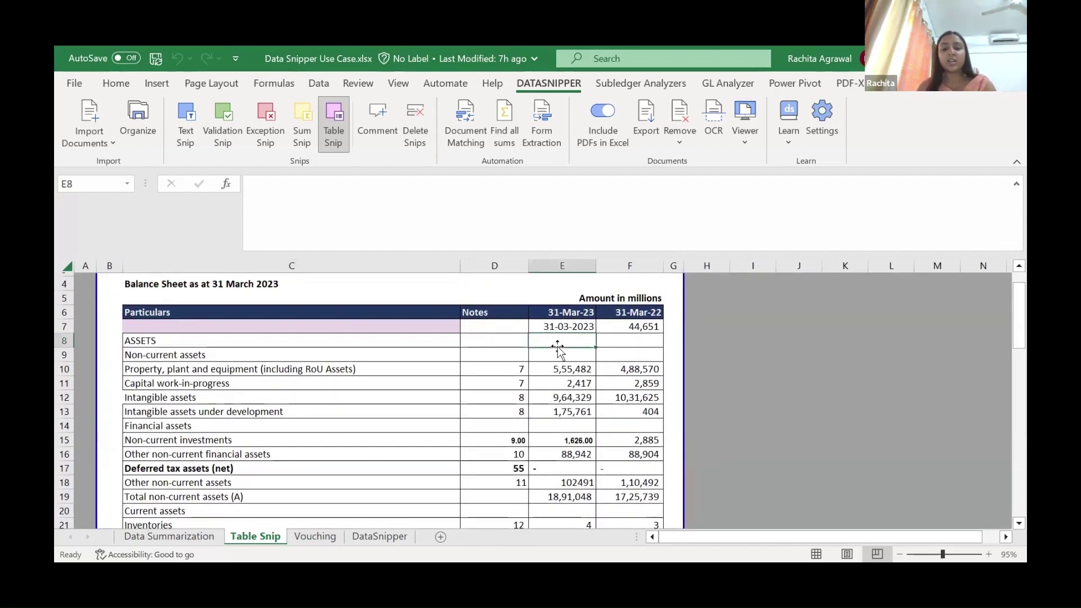
key("Left")
key("Left")
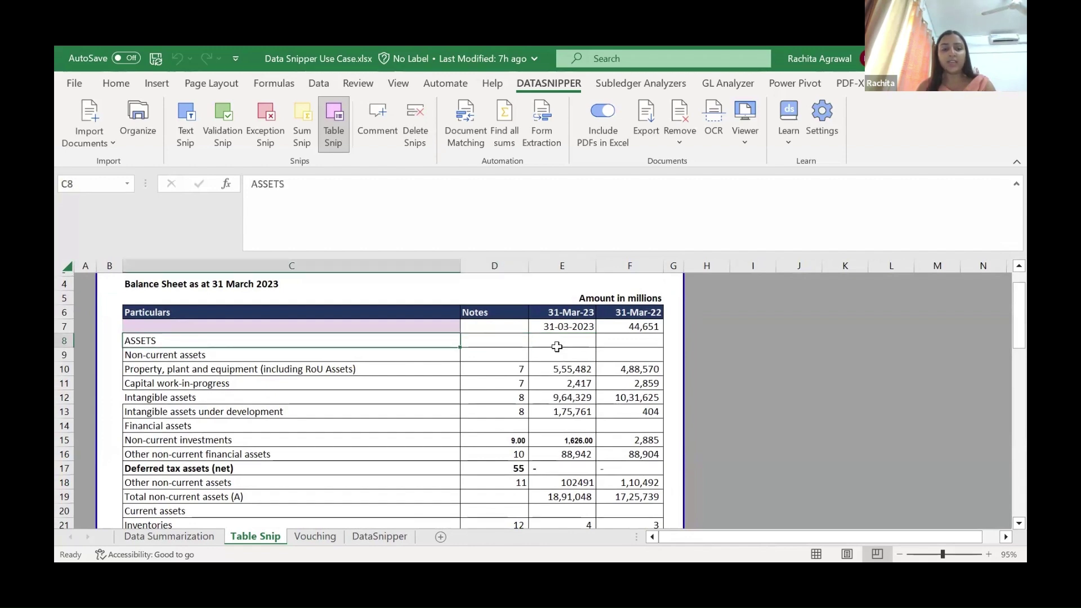
key("ctrl+b")
key("Down")
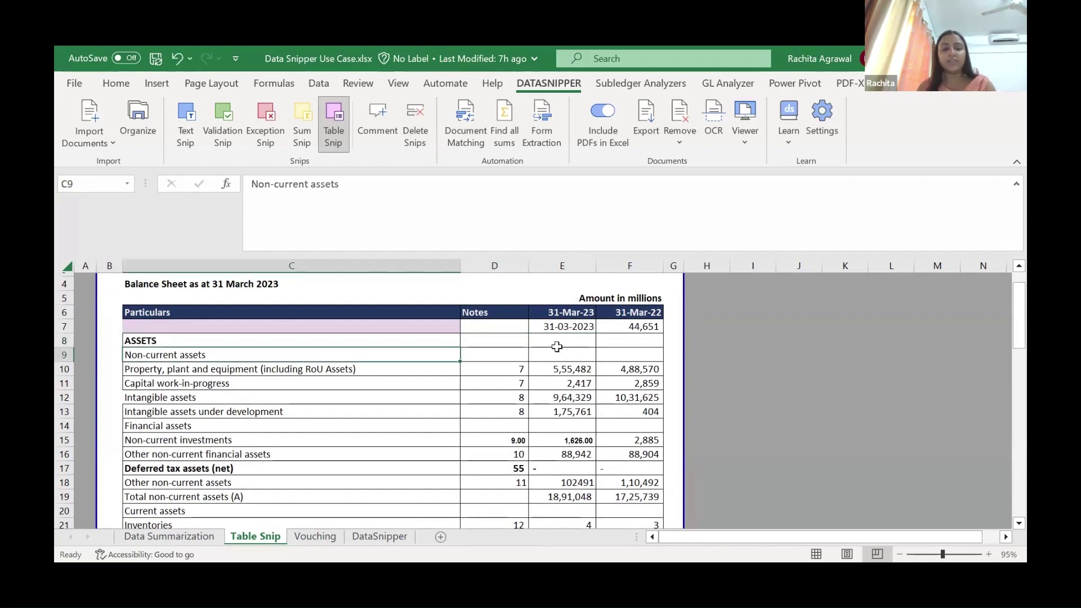
key("ctrl+b")
key("Right")
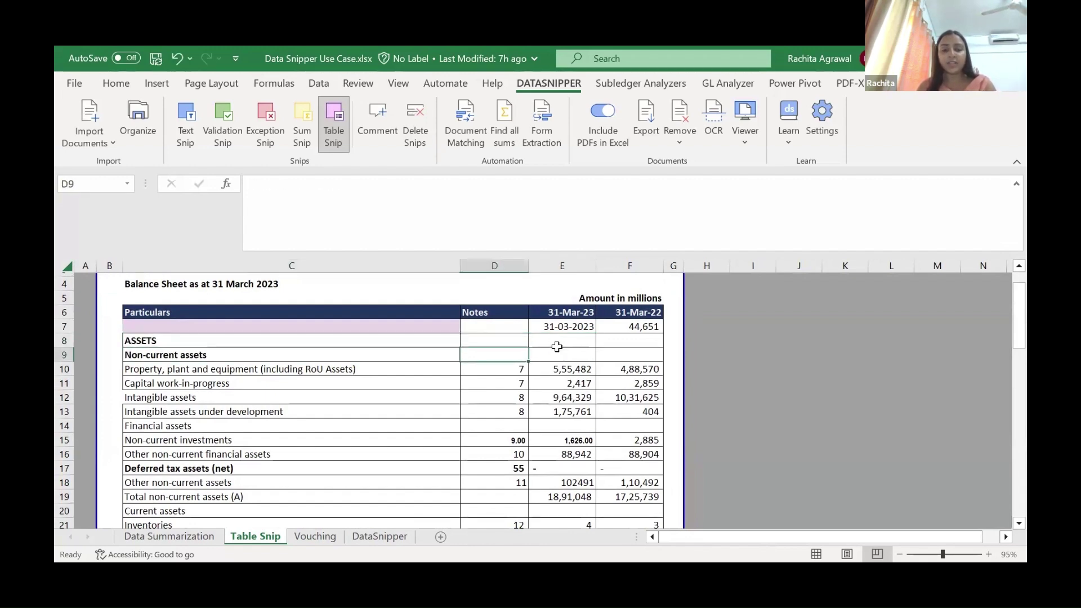
Add a column divider to the table snip linked to C7 and close the viewer
scroll(643, 411, "down", 8)
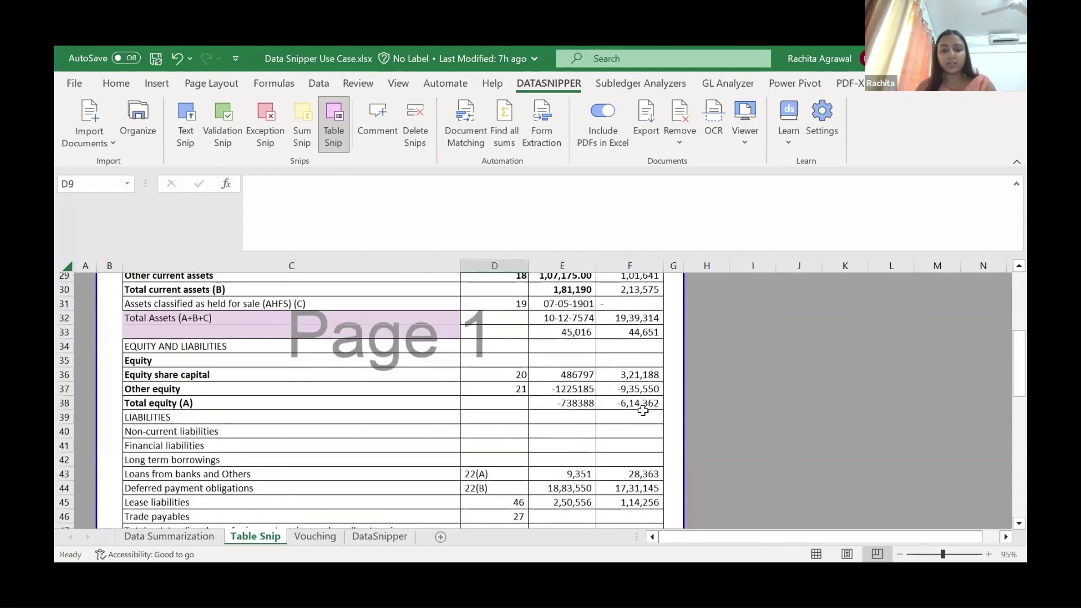
scroll(642, 411, "down", 9)
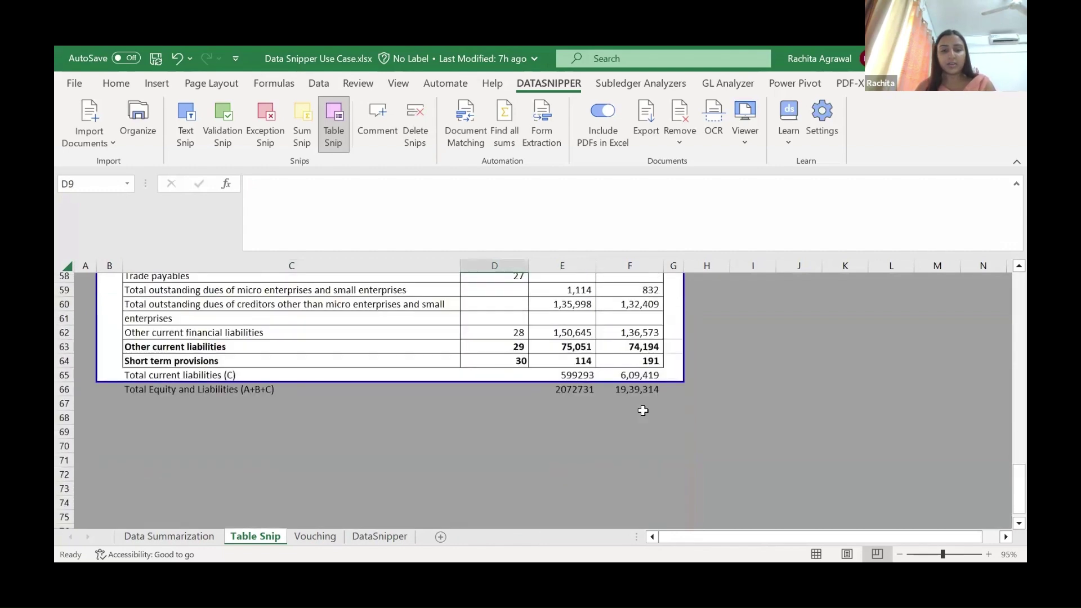
scroll(379, 370, "up", 18)
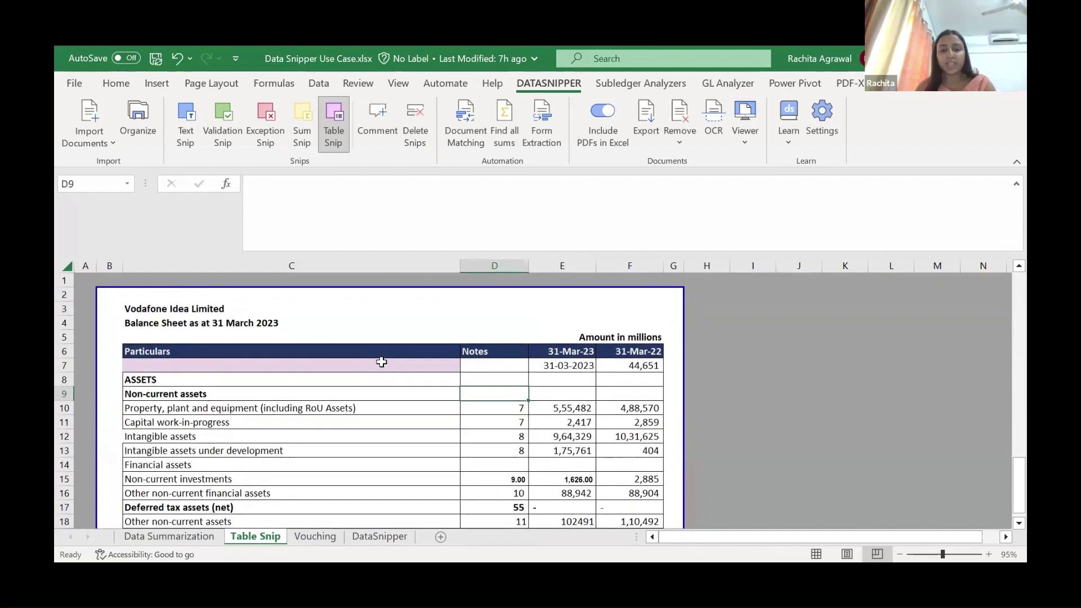
left_click(379, 363)
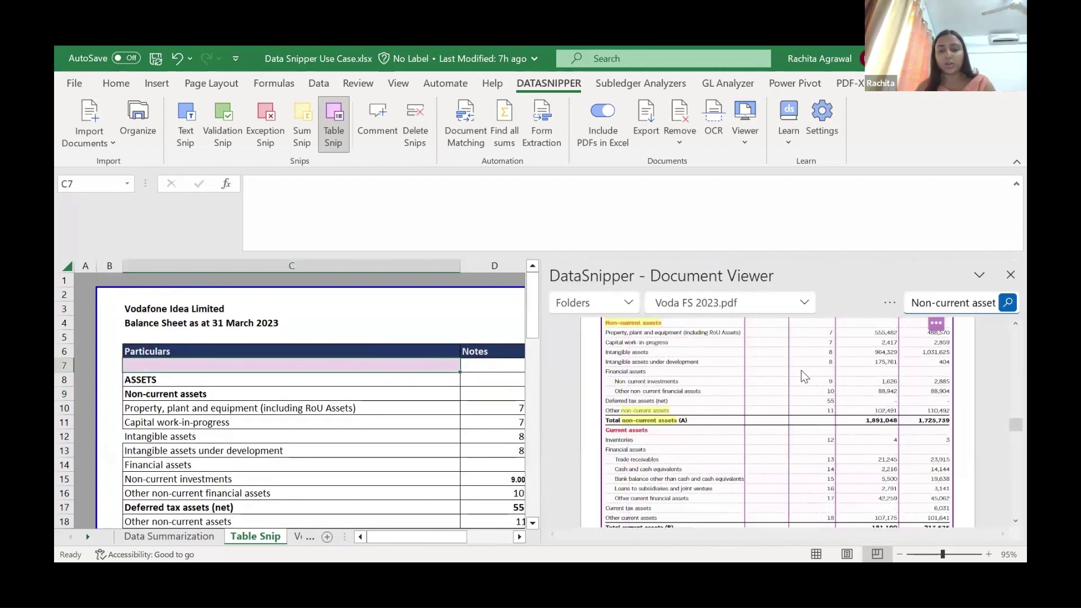
scroll(844, 362, "up", 1)
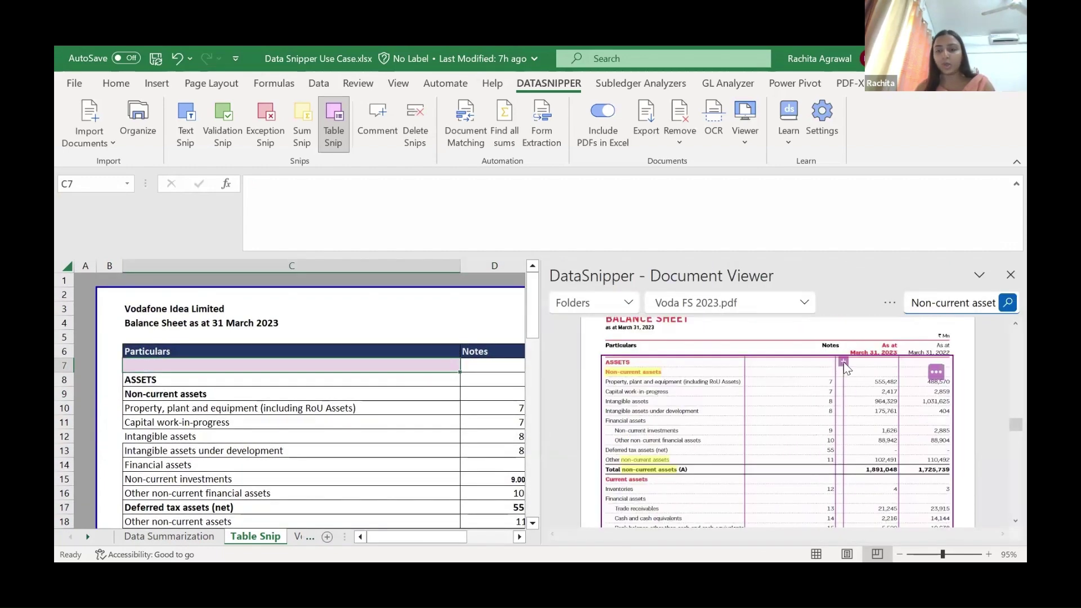
left_click(748, 381)
left_click(477, 392)
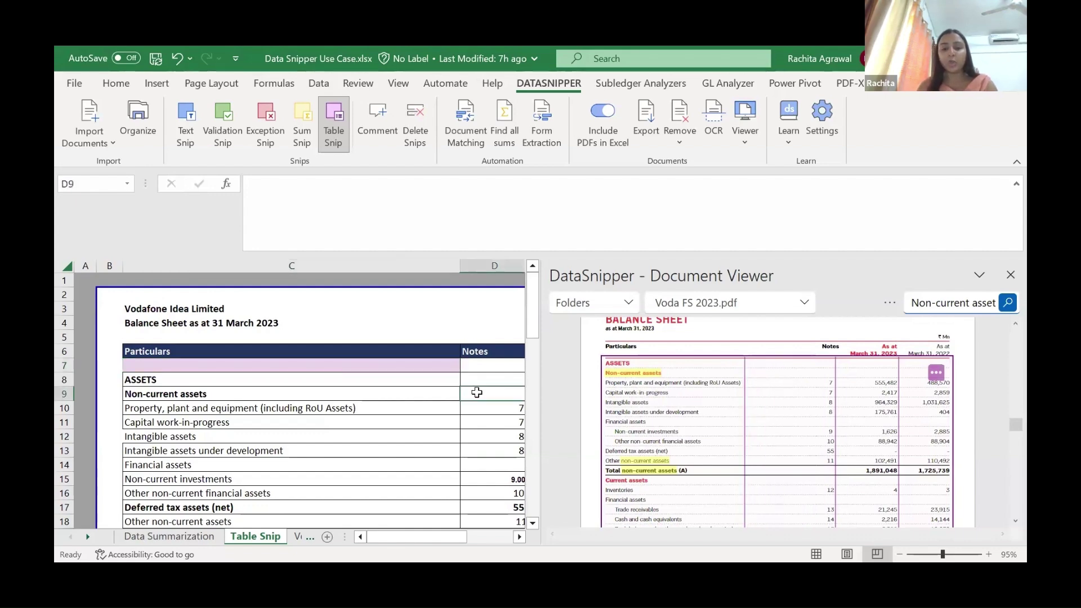
left_click(1008, 275)
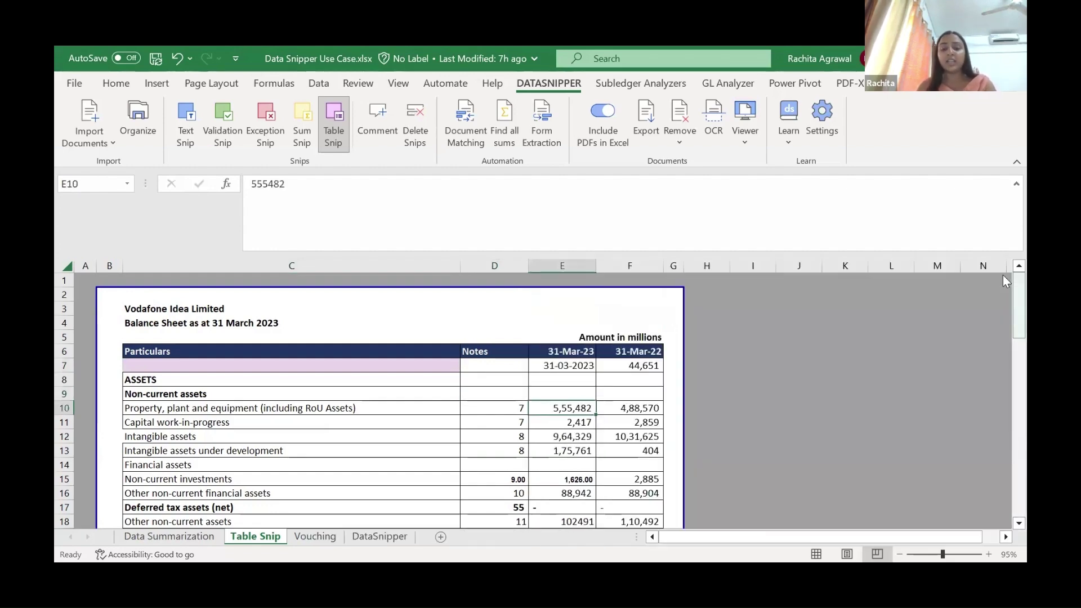
On the Data Summarization sheet, select D5:D8 and try importing Voda FS 2023.pdf, dismissing the not-imported message
key("ctrl+Page_Up")
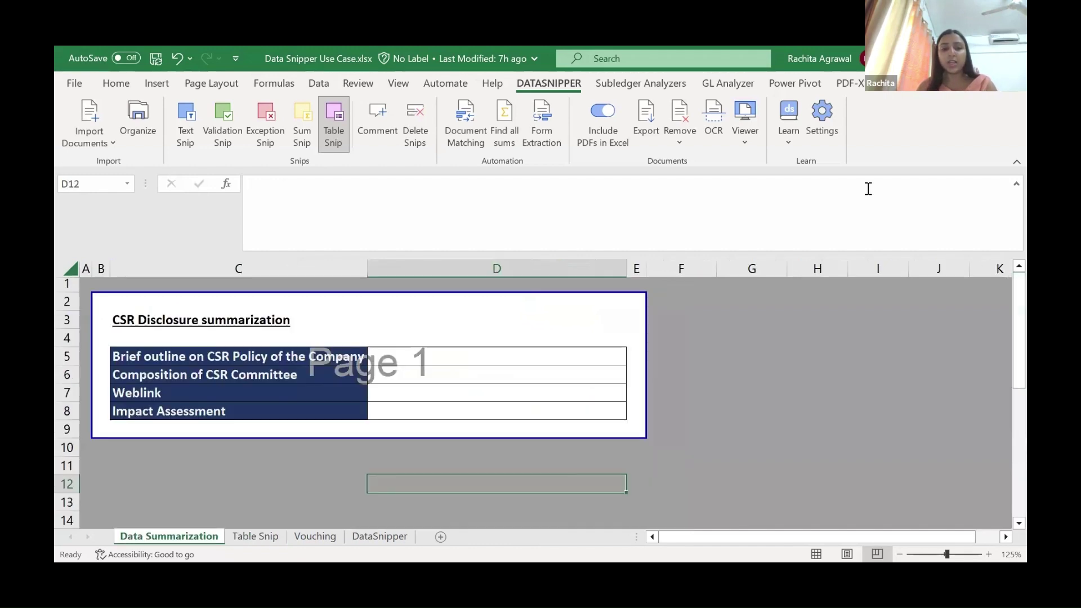
left_click_drag(514, 350, 514, 411)
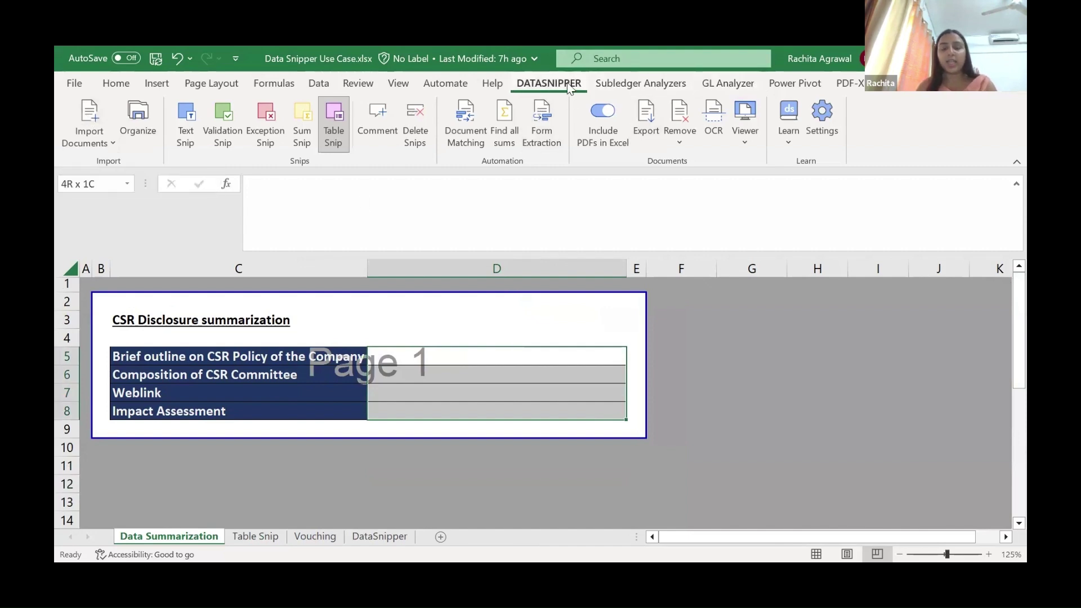
left_click(89, 124)
left_click(272, 201)
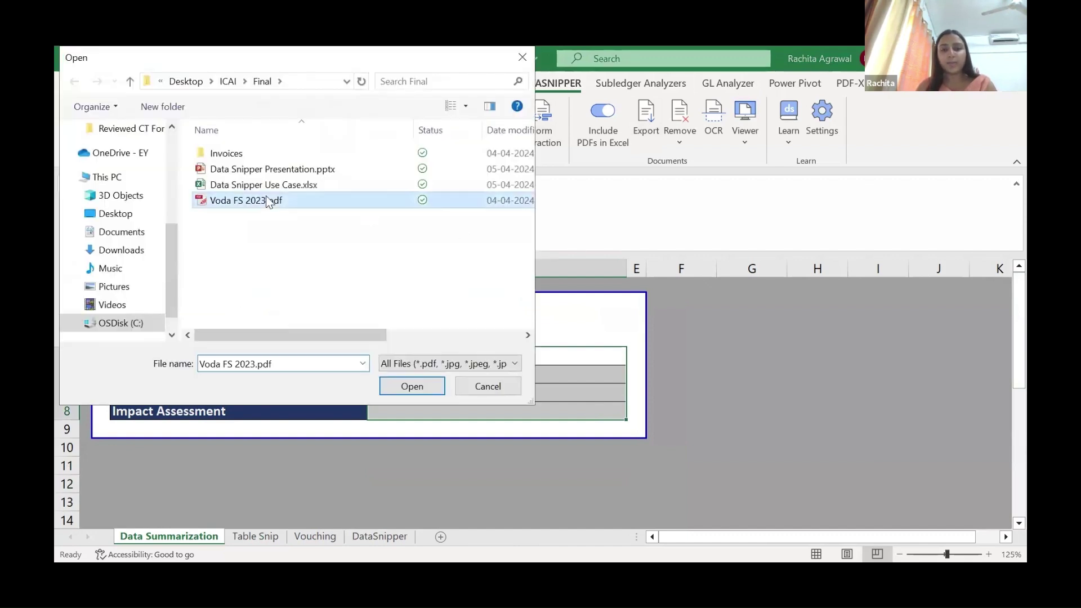
key("Return")
left_click(663, 377)
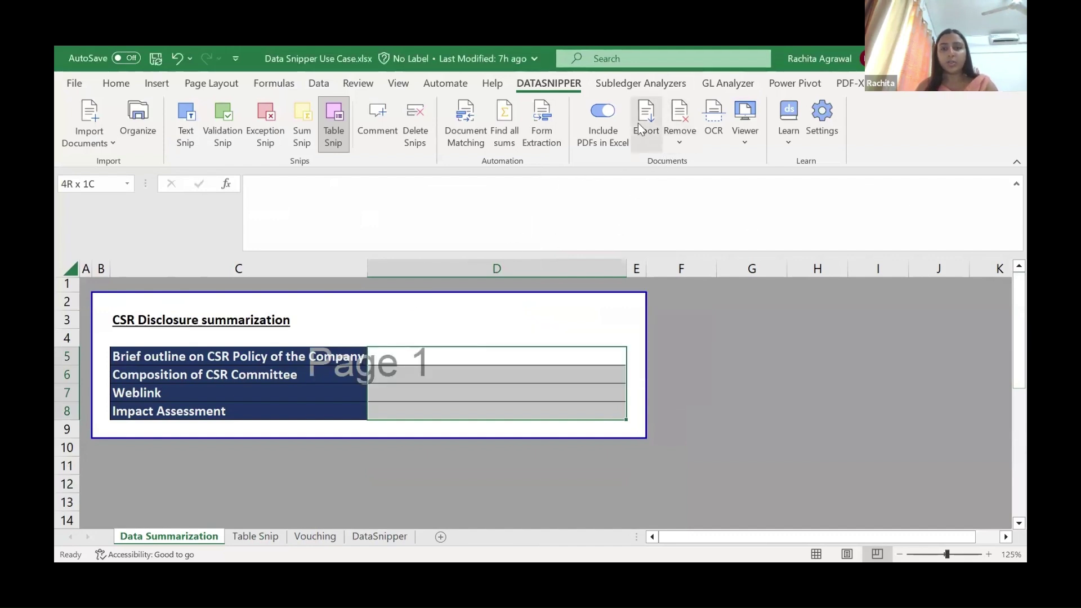
left_click(522, 349)
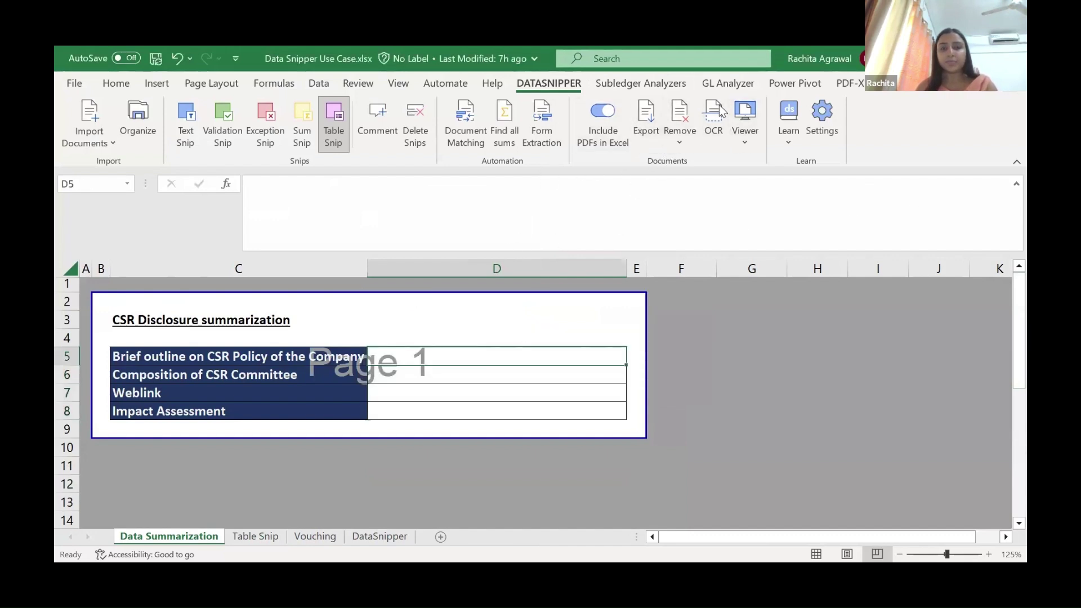
Remove every imported PDF from DataSnipper using Select all, then start a new document import
left_click(679, 127)
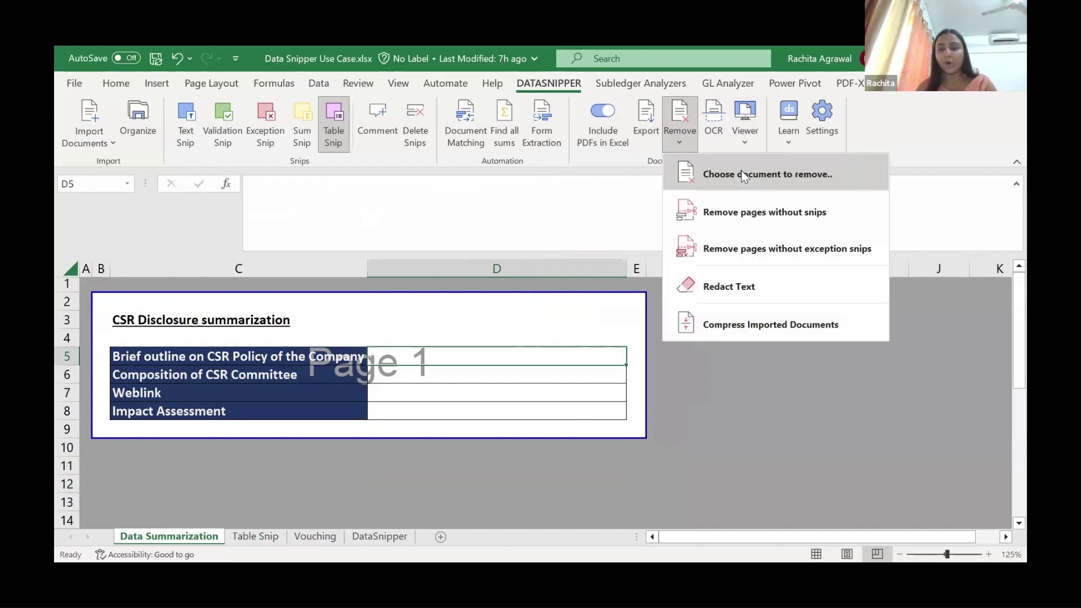
left_click(767, 174)
left_click(407, 126)
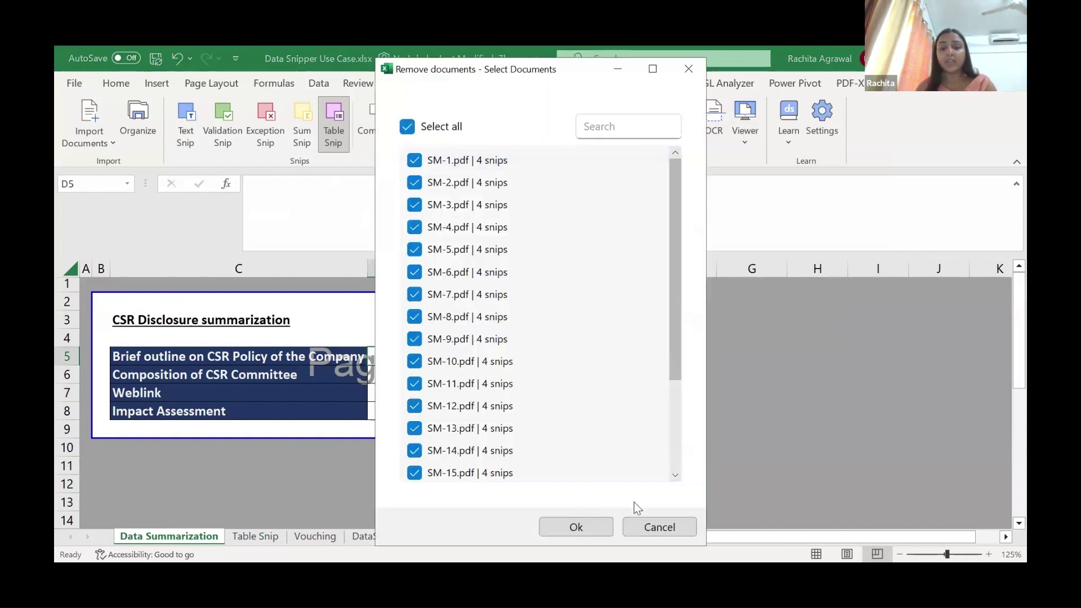
left_click_drag(677, 343, 693, 454)
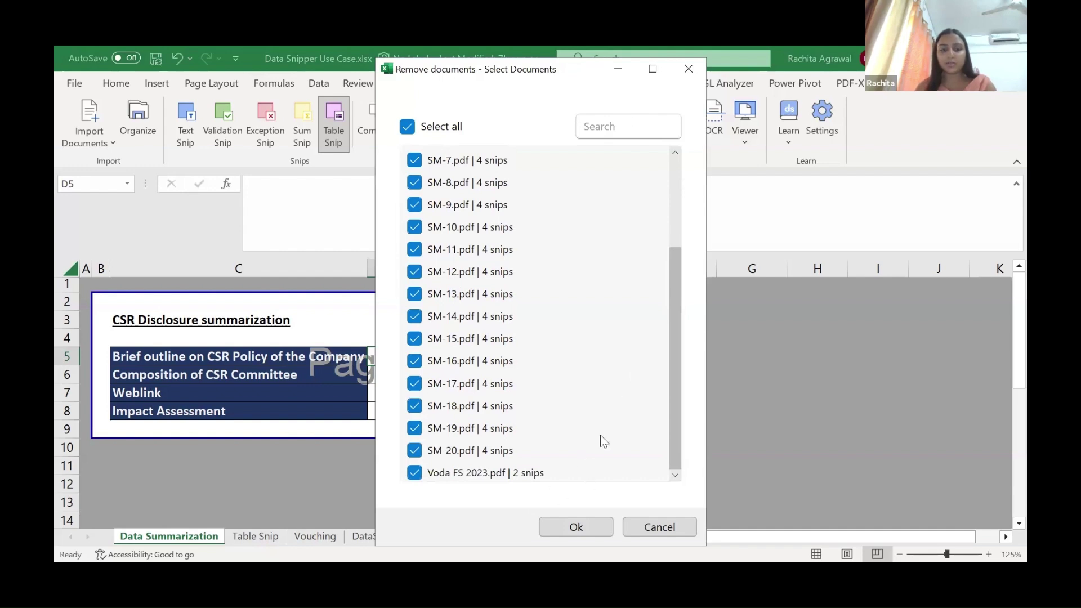
left_click(652, 68)
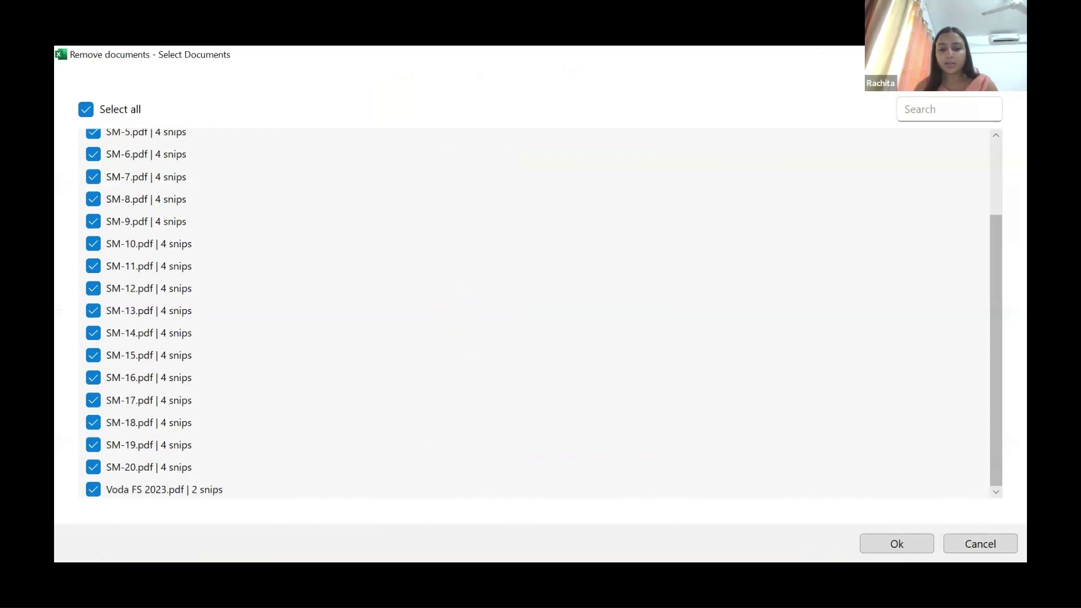
double_click(582, 62)
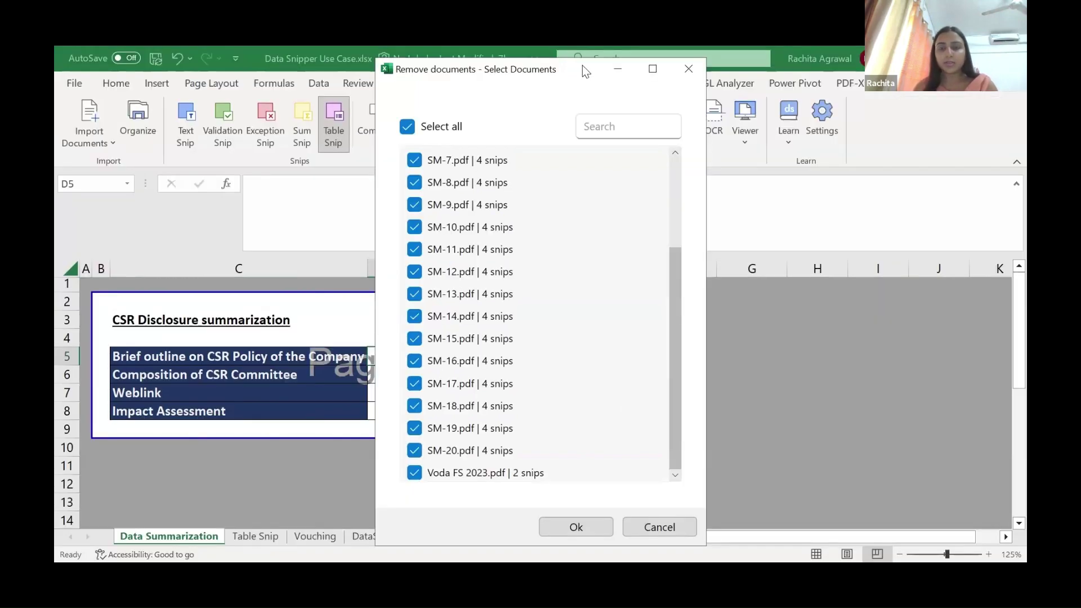
double_click(583, 59)
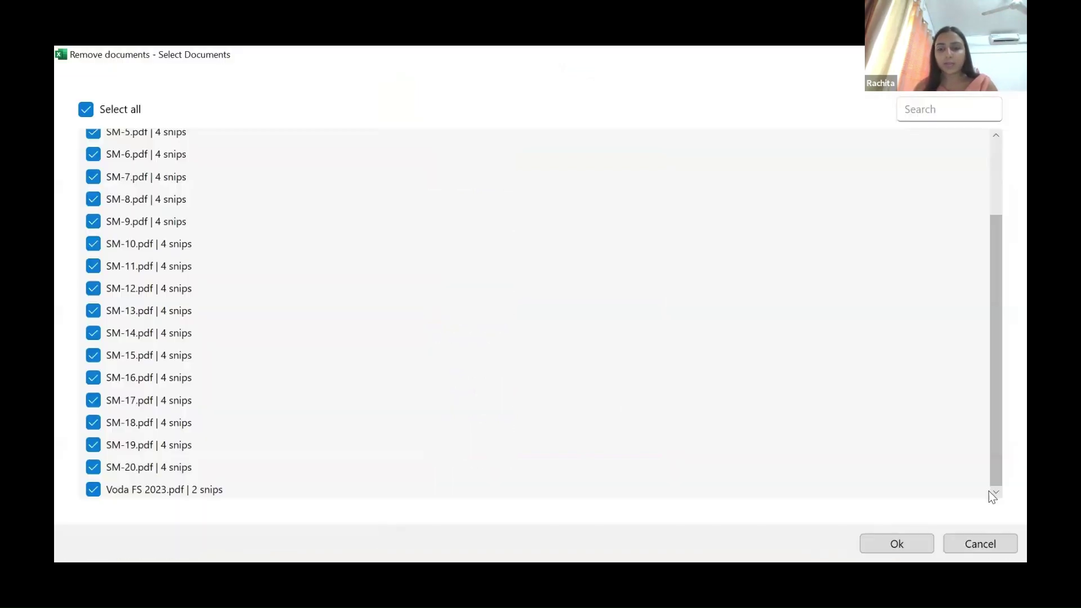
left_click(925, 549)
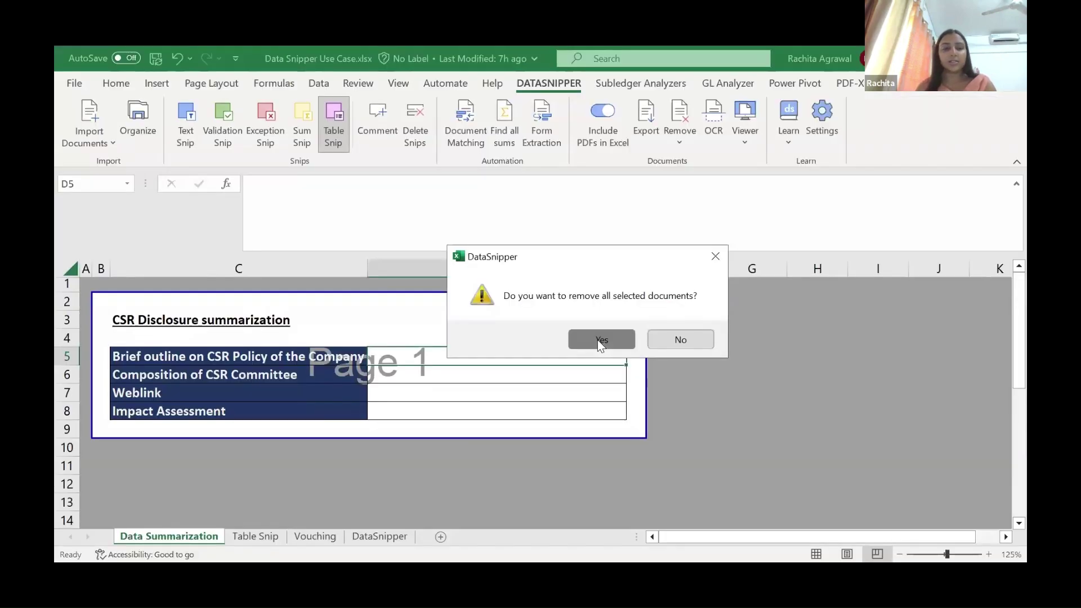
left_click(597, 339)
left_click(88, 127)
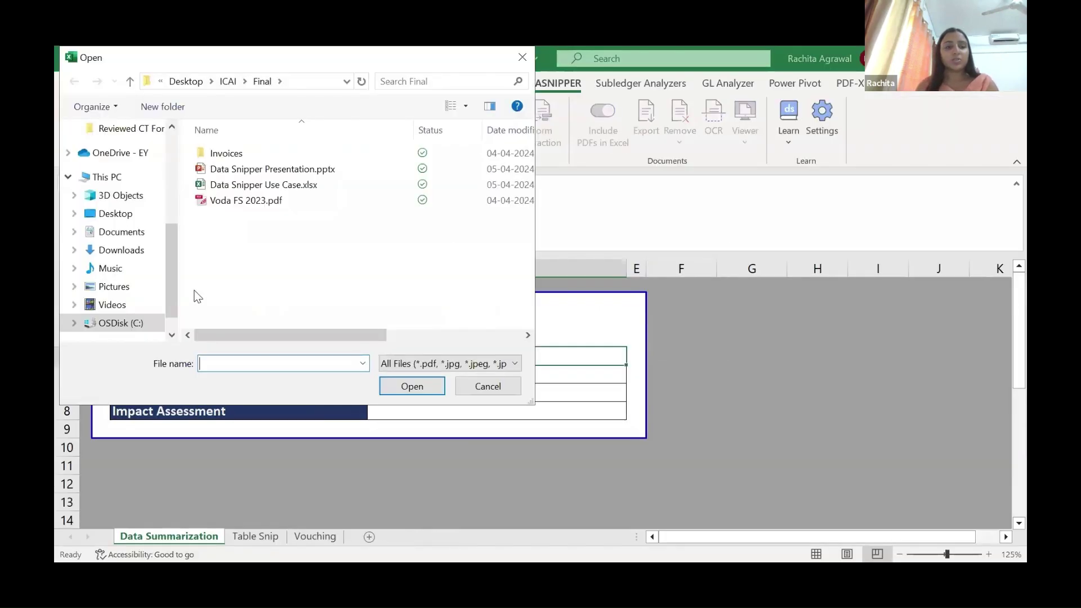
Import Voda FS 2023.pdf, narrow the Document Viewer, and search the PDF for CSR
left_click(261, 204)
double_click(261, 201)
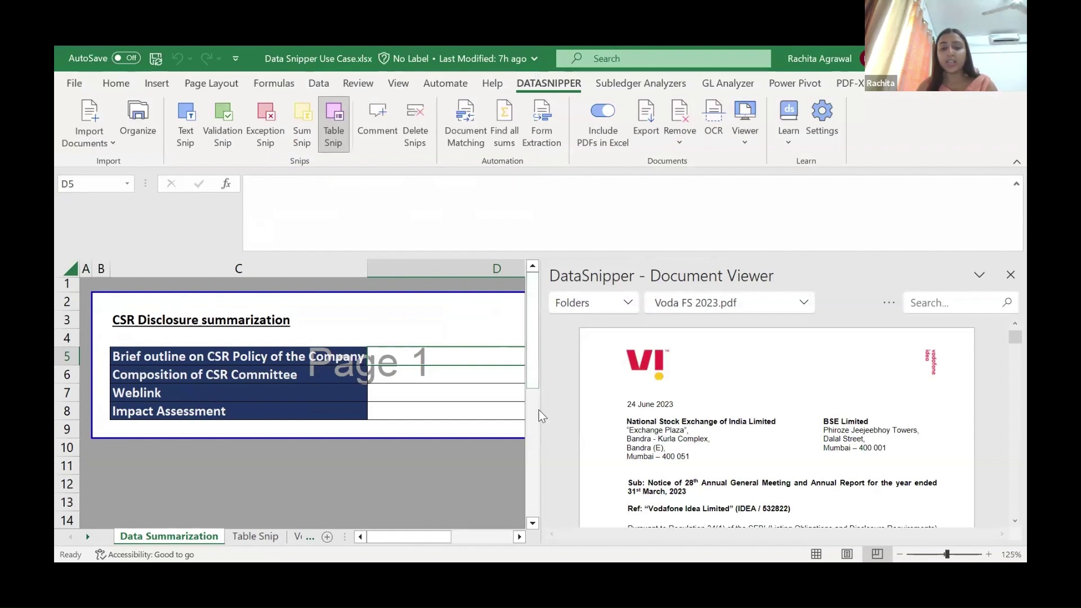
left_click_drag(541, 409, 705, 393)
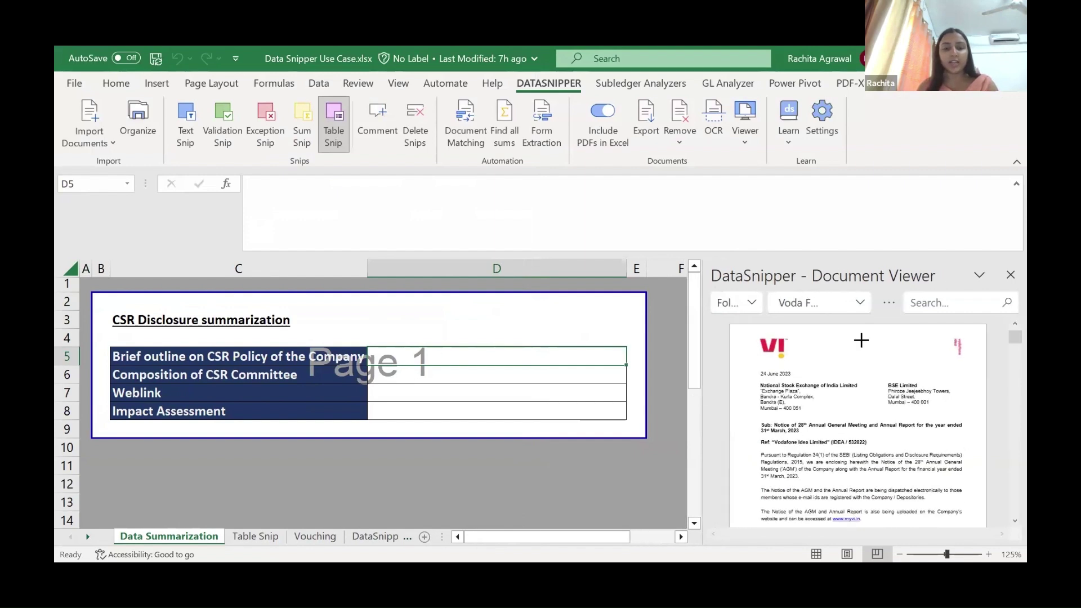
left_click(939, 303)
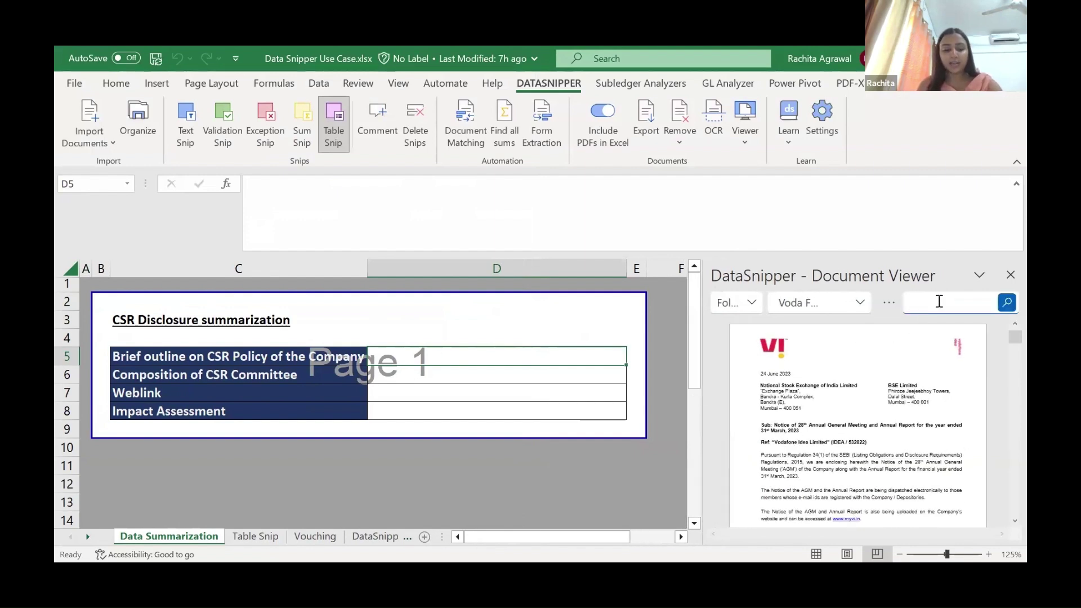
type("c")
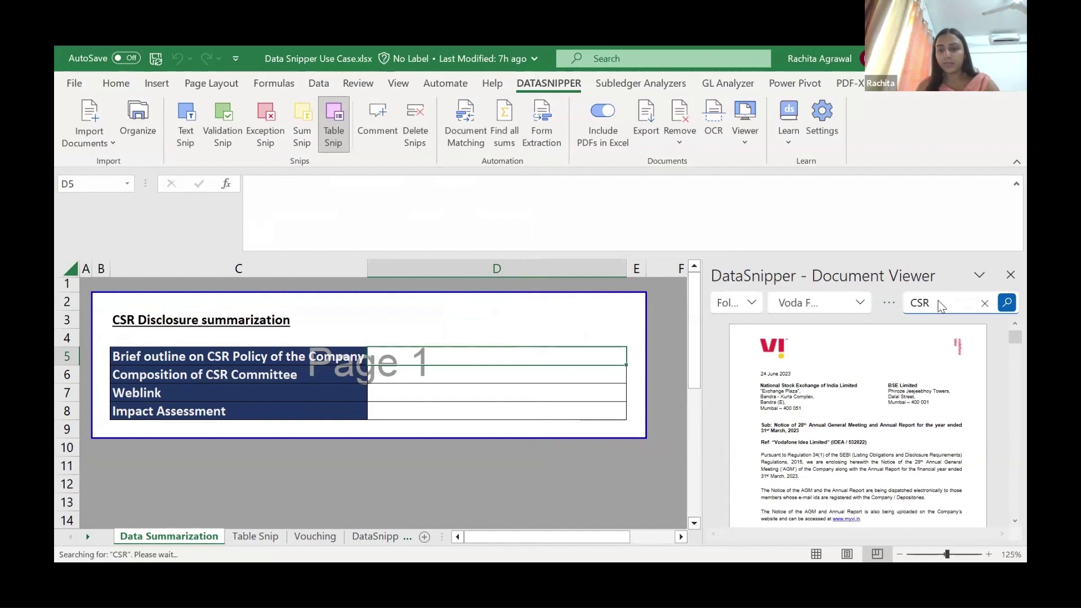
key("Return")
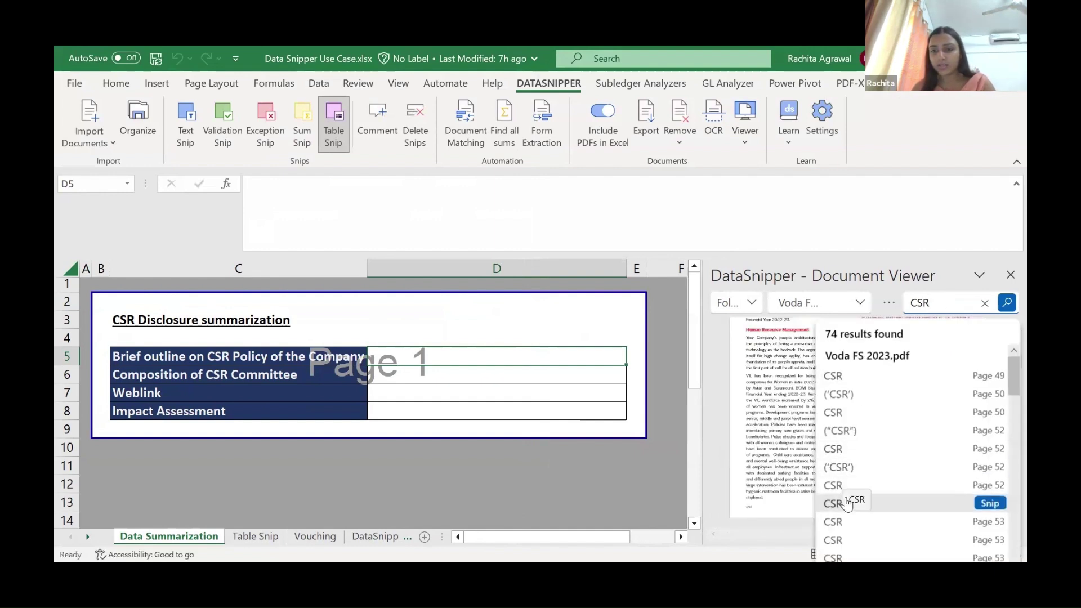
left_click(848, 504)
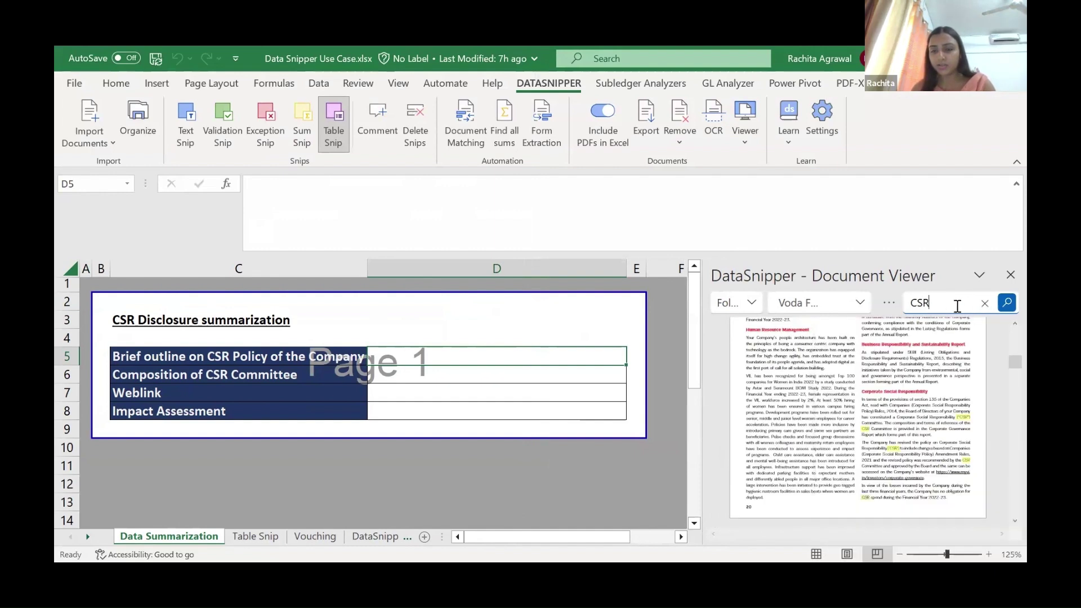
Search for 'Annexure B' and open the Annexure 'B' CSR activities page
double_click(955, 303)
type("A")
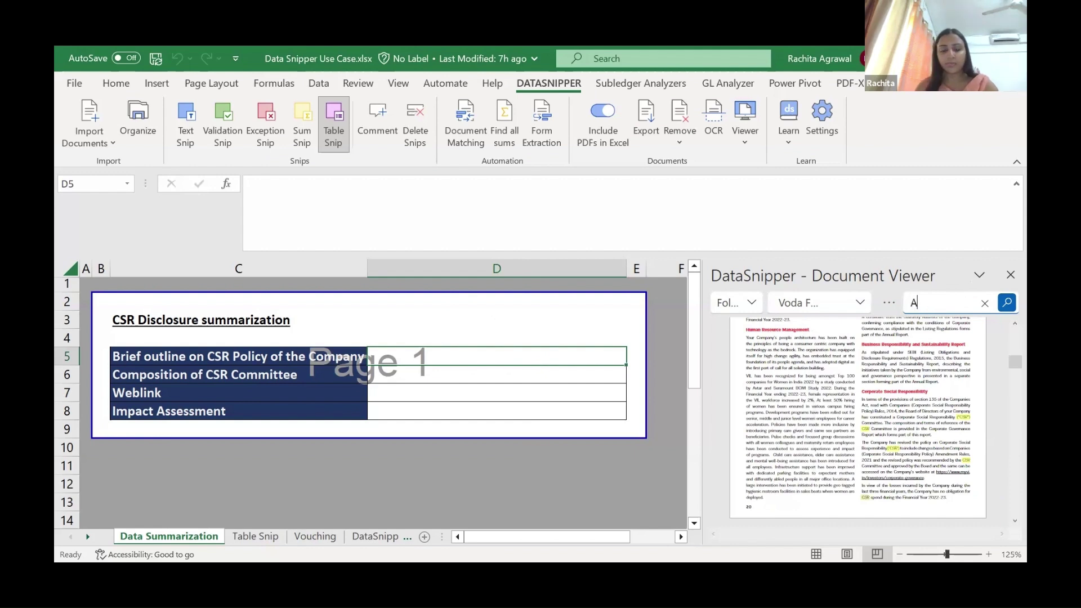
type("nnexure B")
key("Return")
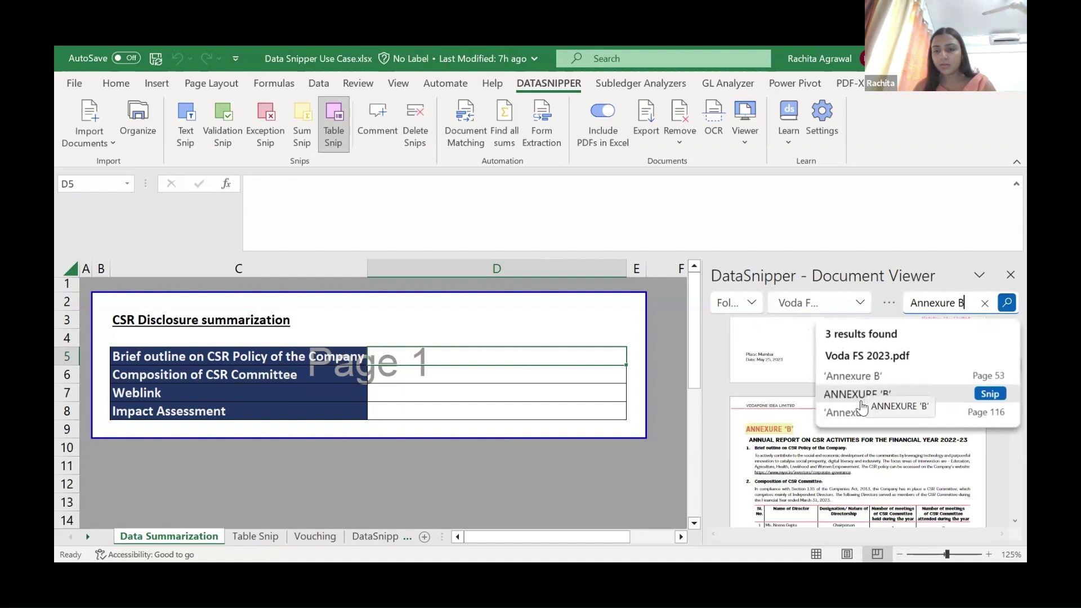
left_click(863, 397)
scroll(848, 434, "down", 3)
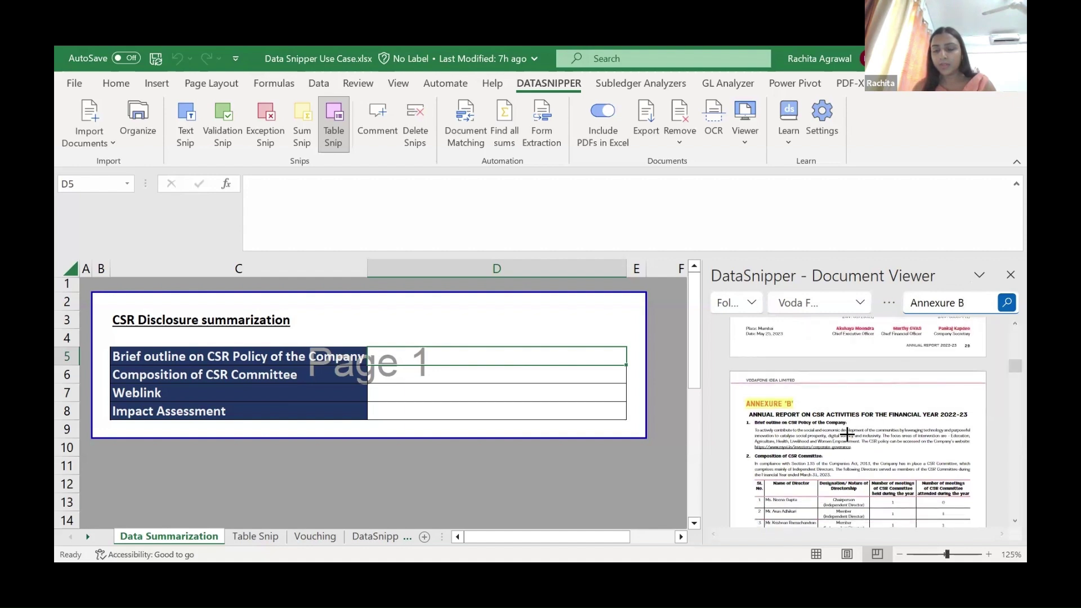
scroll(847, 433, "down", 1)
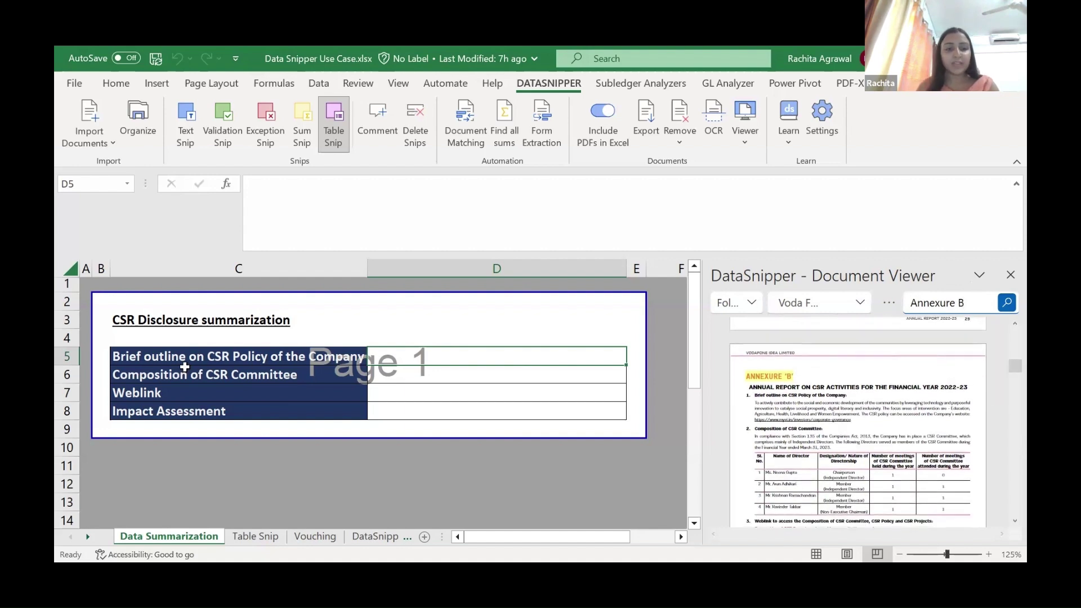
scroll(809, 394, "down", 1)
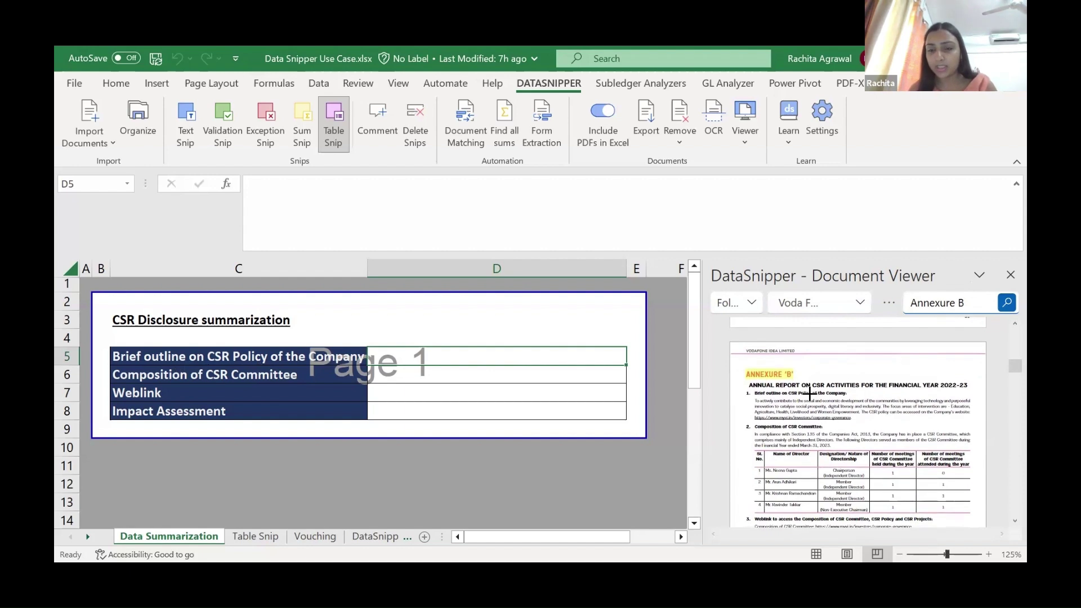
scroll(809, 393, "up", 2)
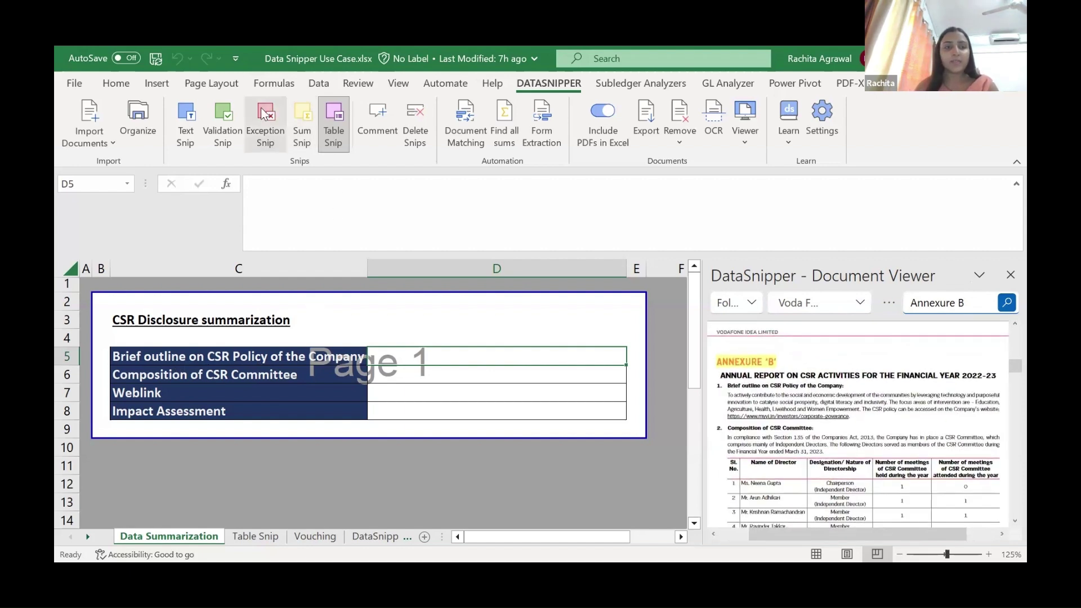
Text-snip the CSR policy paragraph into D5 and the CSR committee member table into D6
left_click(186, 123)
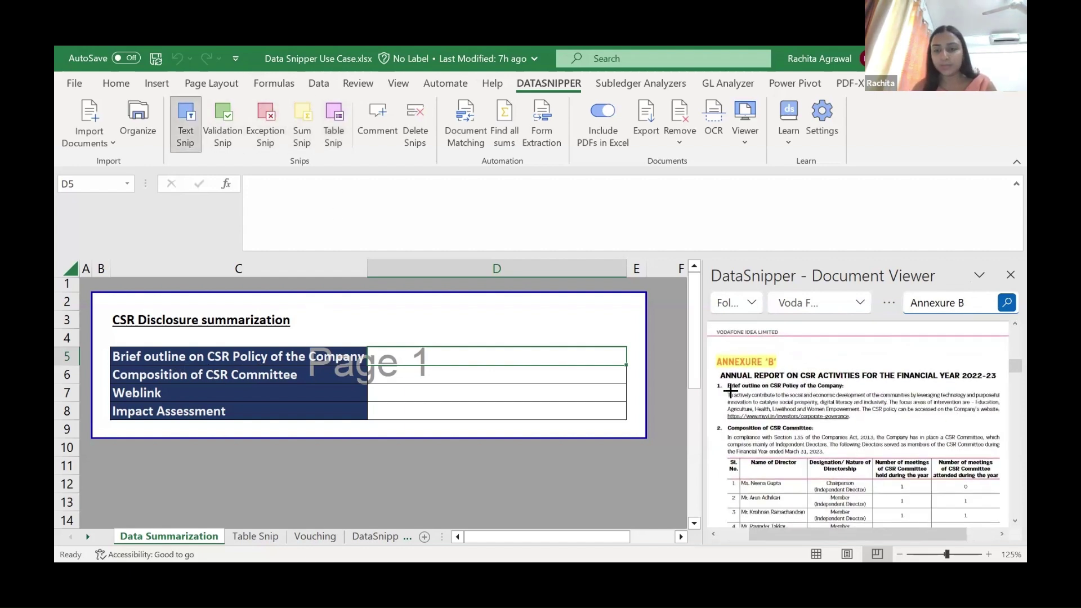
left_click_drag(727, 389, 1003, 419)
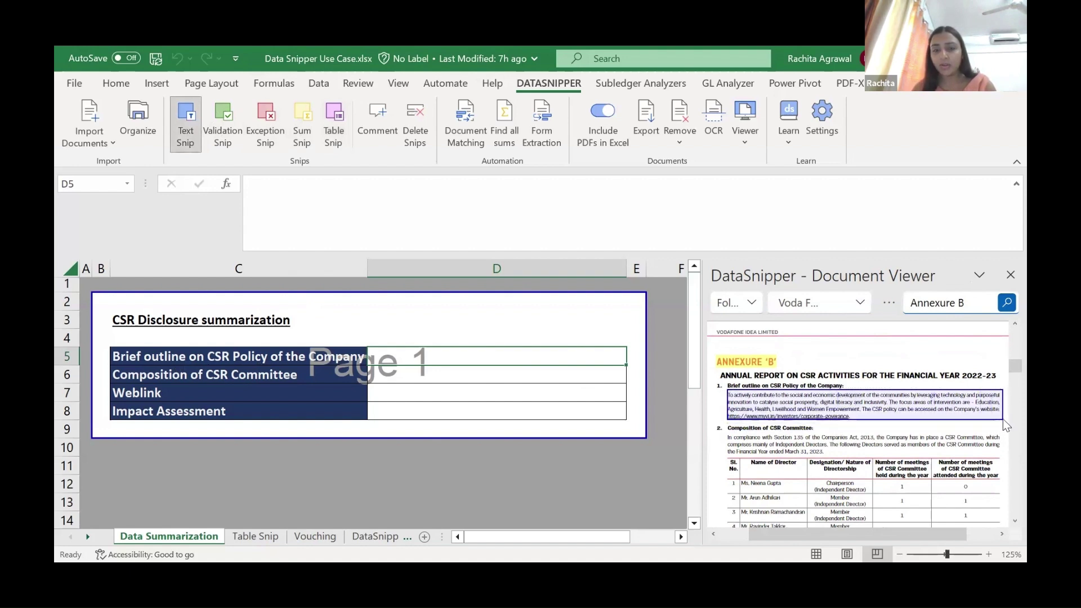
left_click(576, 374)
scroll(955, 447, "down", 3)
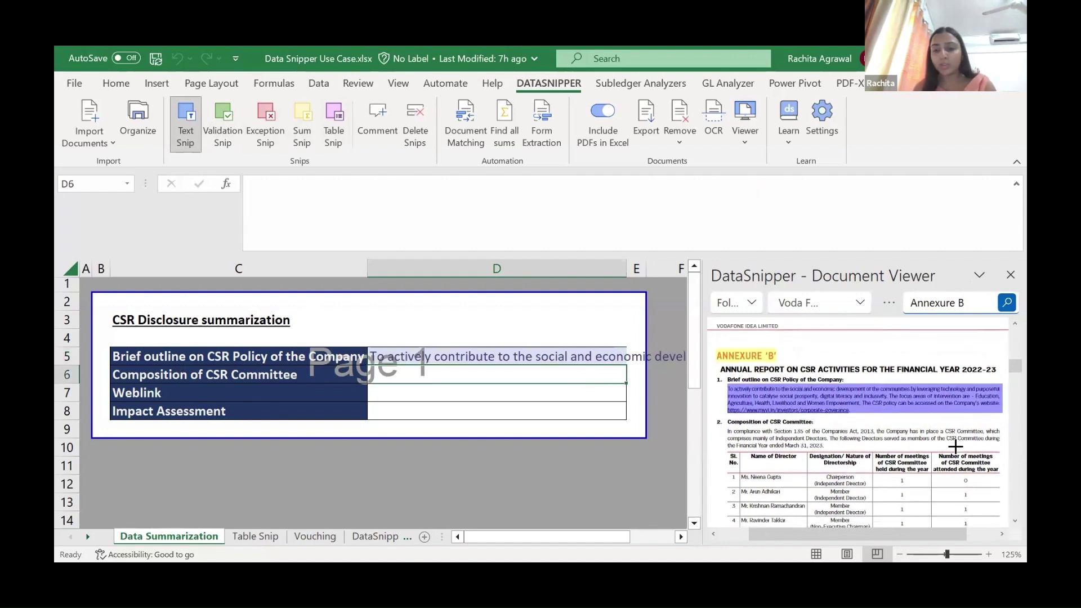
scroll(955, 447, "down", 2)
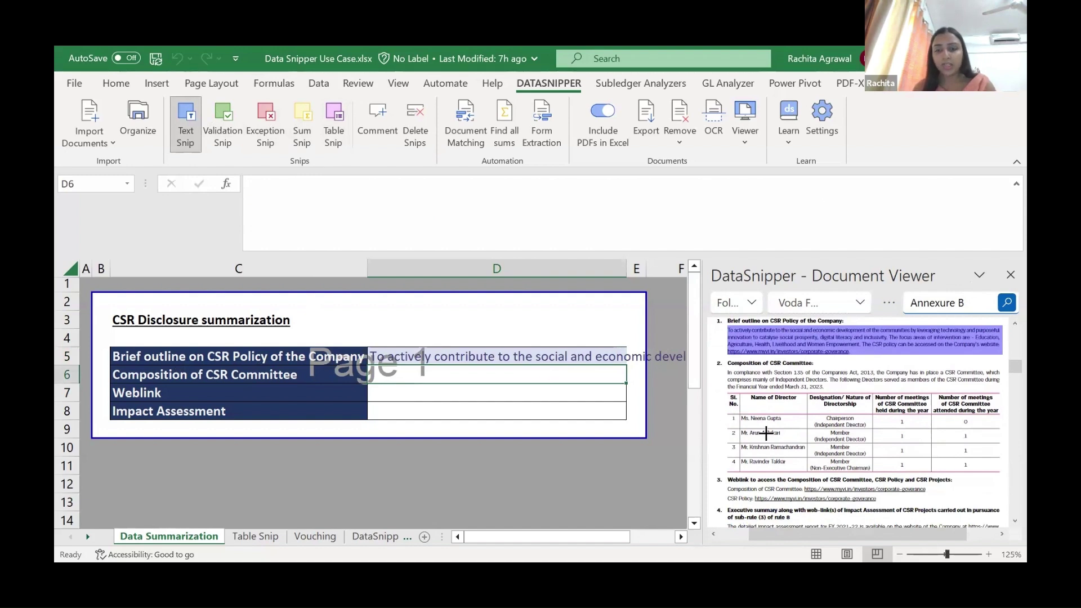
left_click_drag(737, 413, 874, 480)
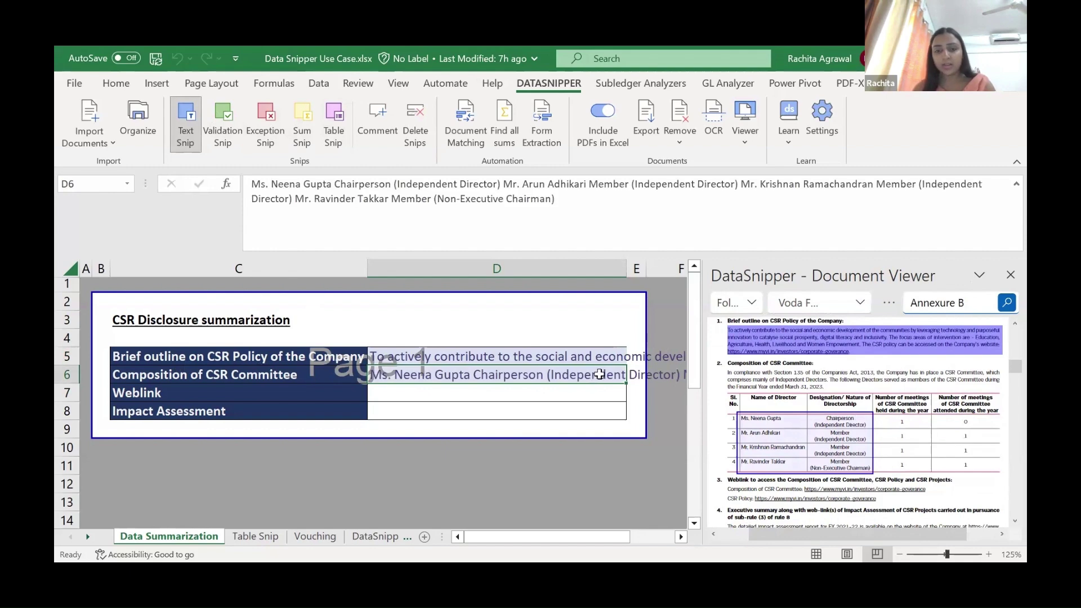
left_click(599, 391)
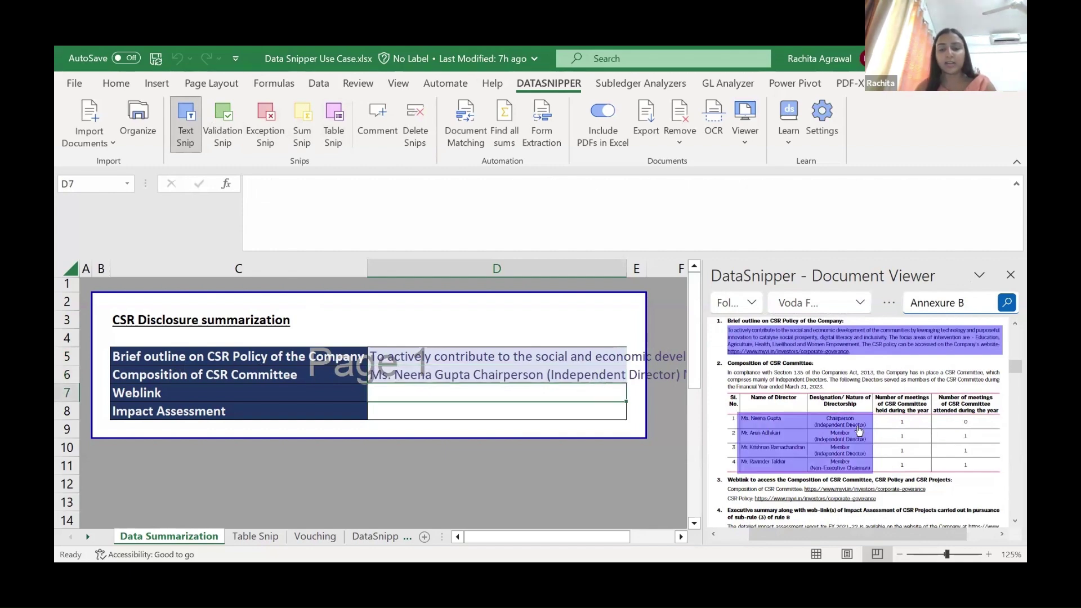
scroll(859, 431, "down", 3)
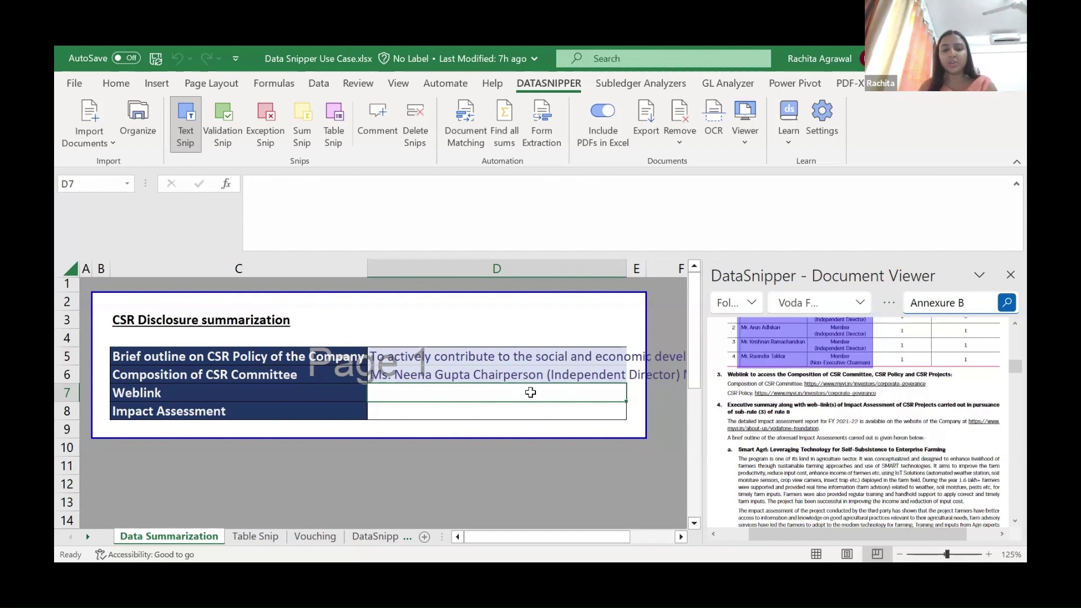
Validation-snip the Annexure B Weblink section to verify cell D7
left_click(227, 115)
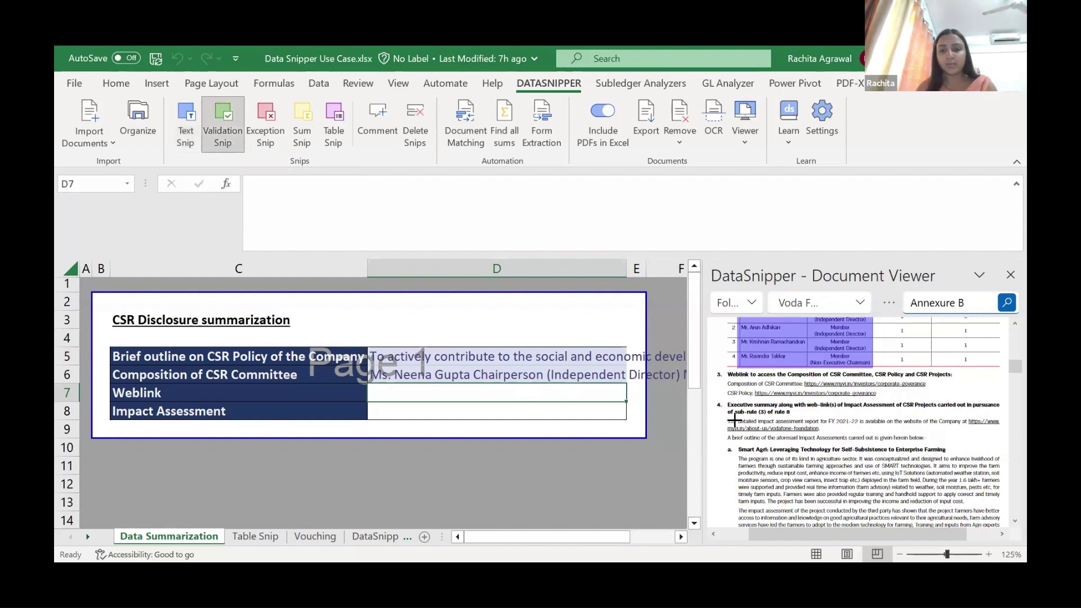
left_click_drag(723, 369, 925, 397)
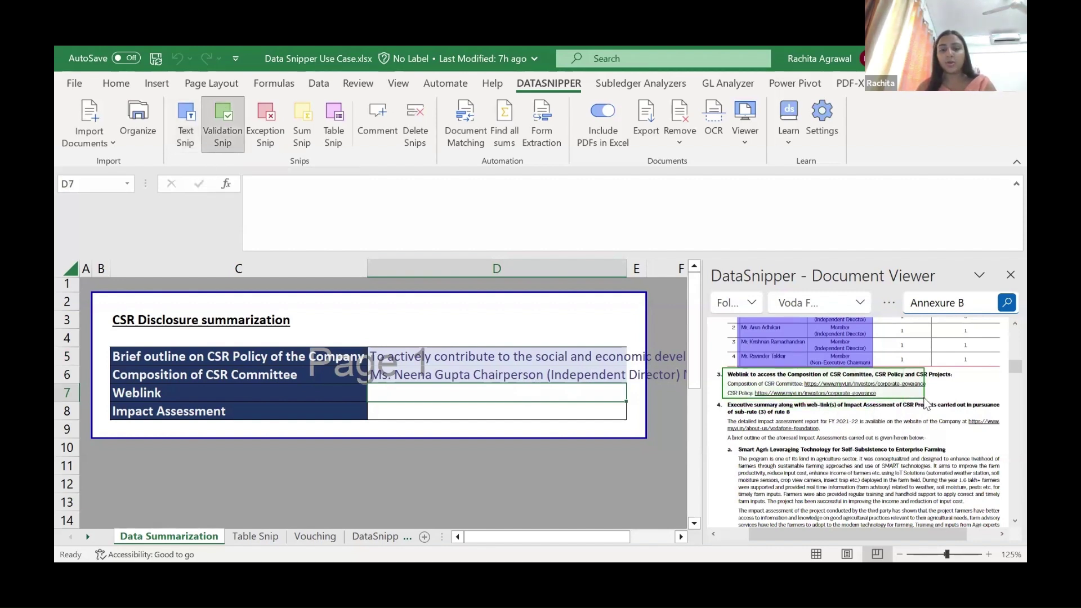